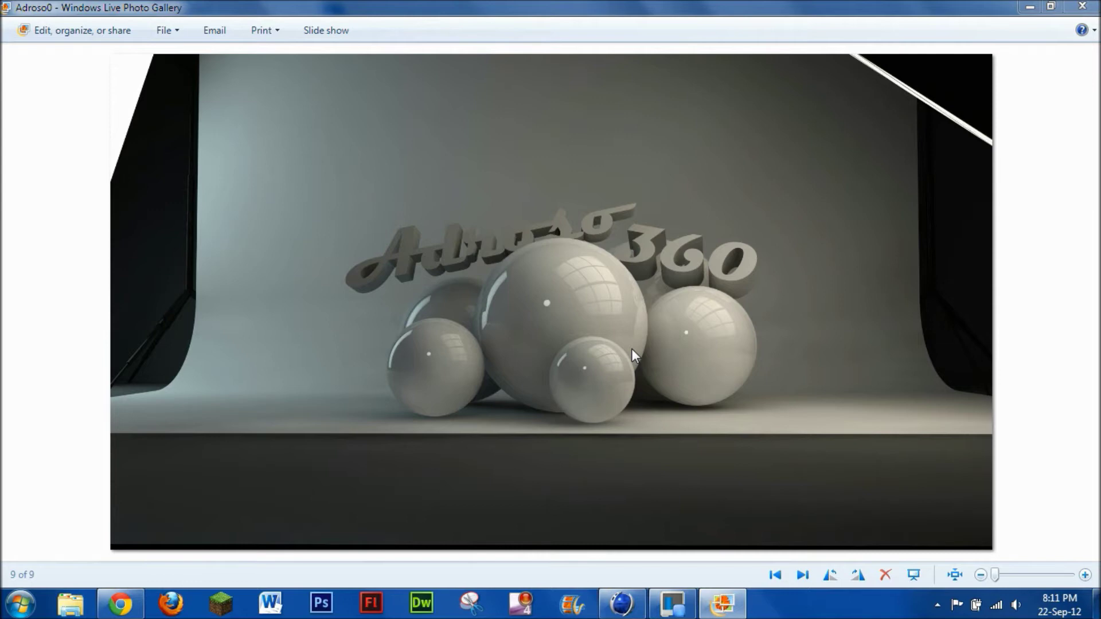
Step: Step forward and back through the earlier renders in the photo viewer
click(799, 583)
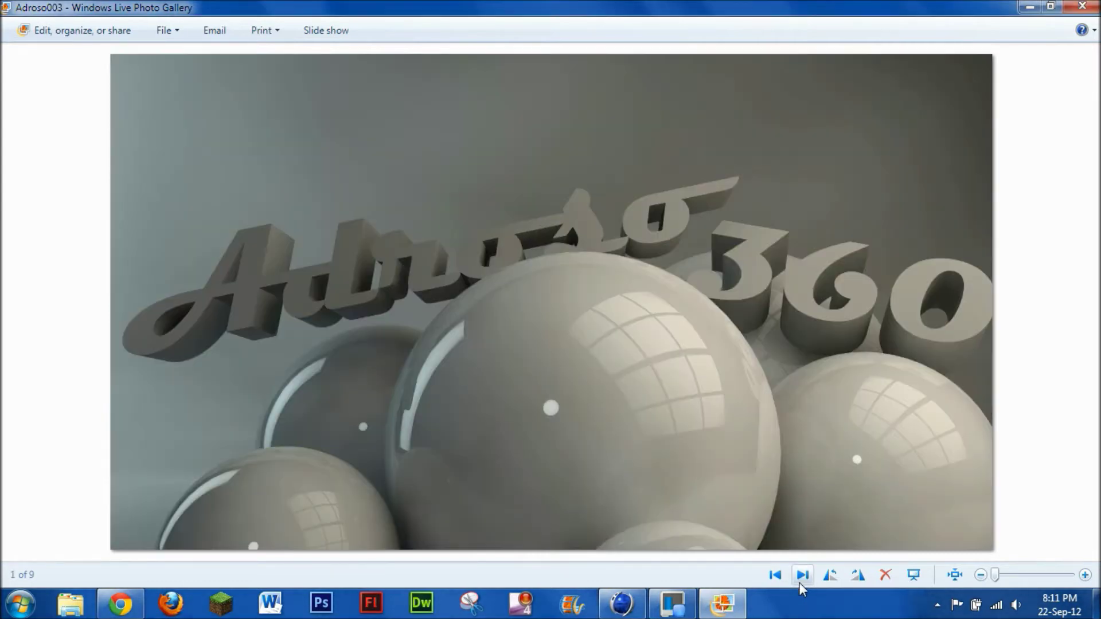
click(800, 583)
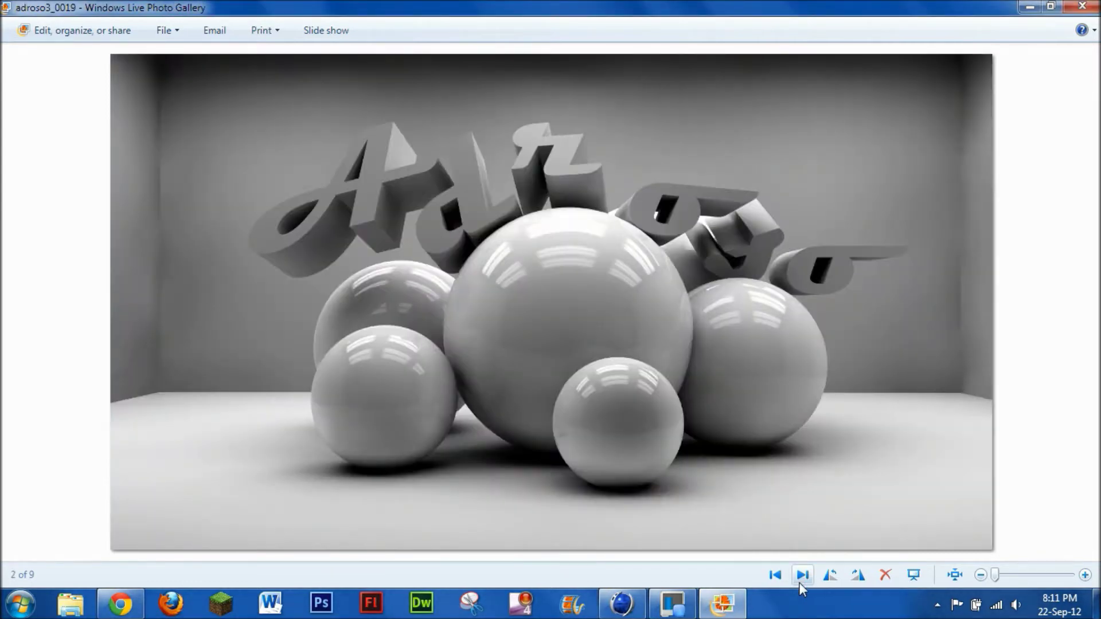
click(772, 577)
click(773, 577)
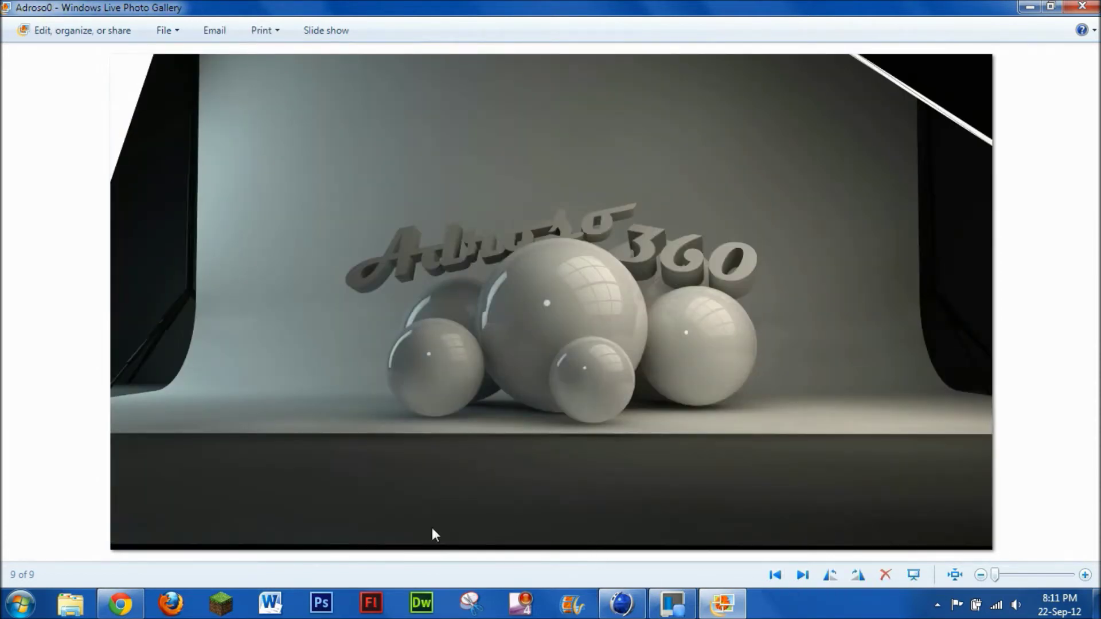
Step: Show the $69 Greyscalegorilla Light Kit Pro store page in Chrome
click(120, 604)
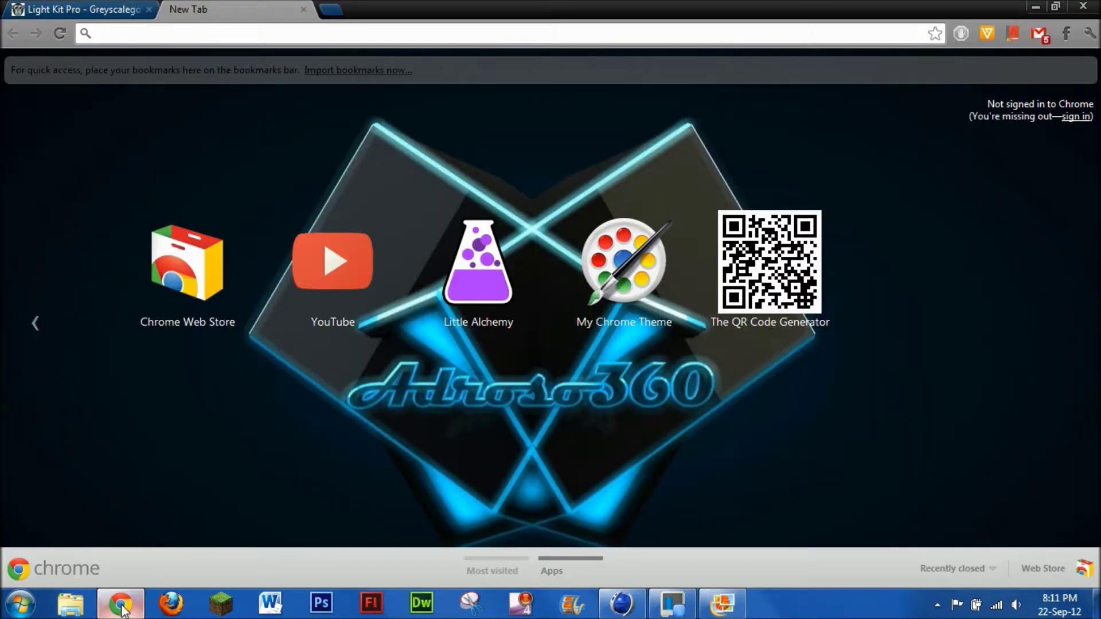
click(129, 6)
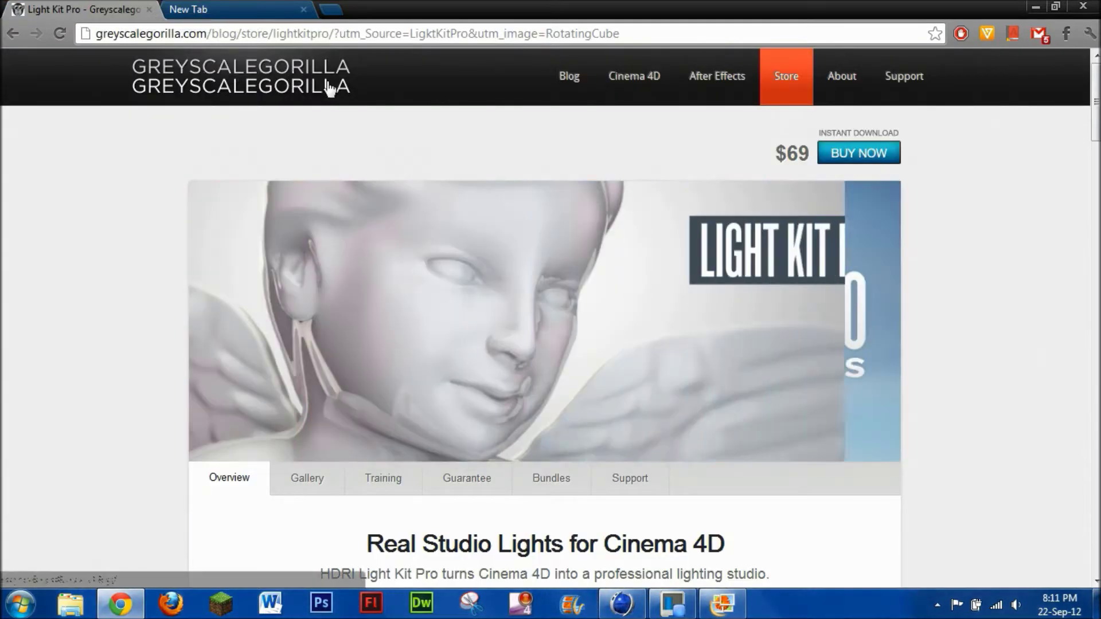
scroll(646, 349, down, 3)
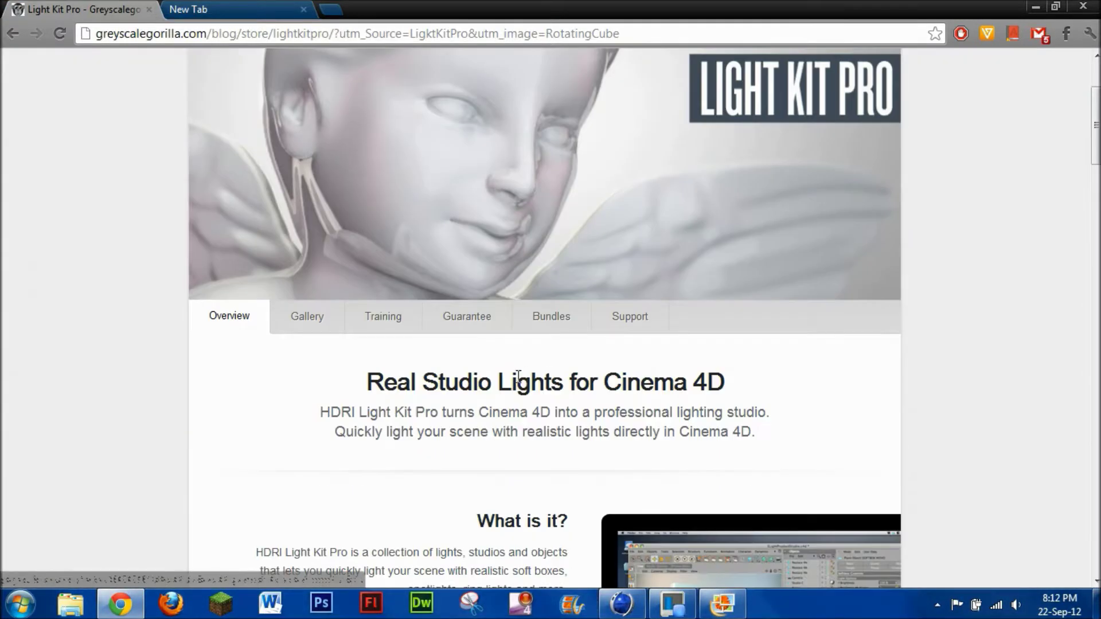
scroll(734, 238, up, 3)
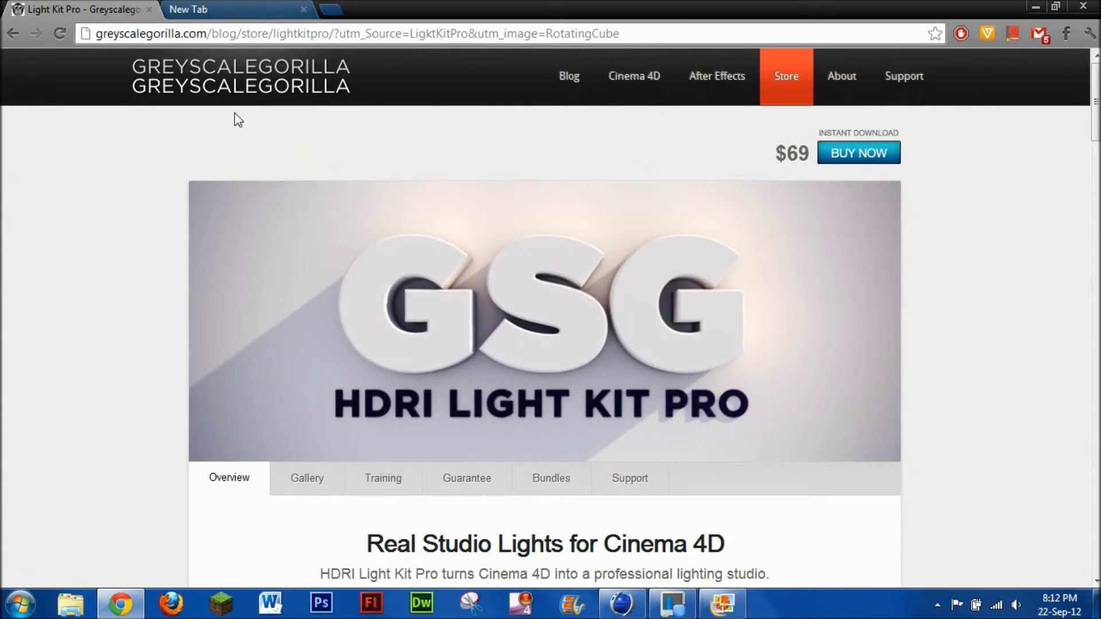
Step: Bring Cinema 4D forward and show the Content Browser with the Defaults and GreyscalegorillaHDRILightKitPro1.5 presets
click(723, 606)
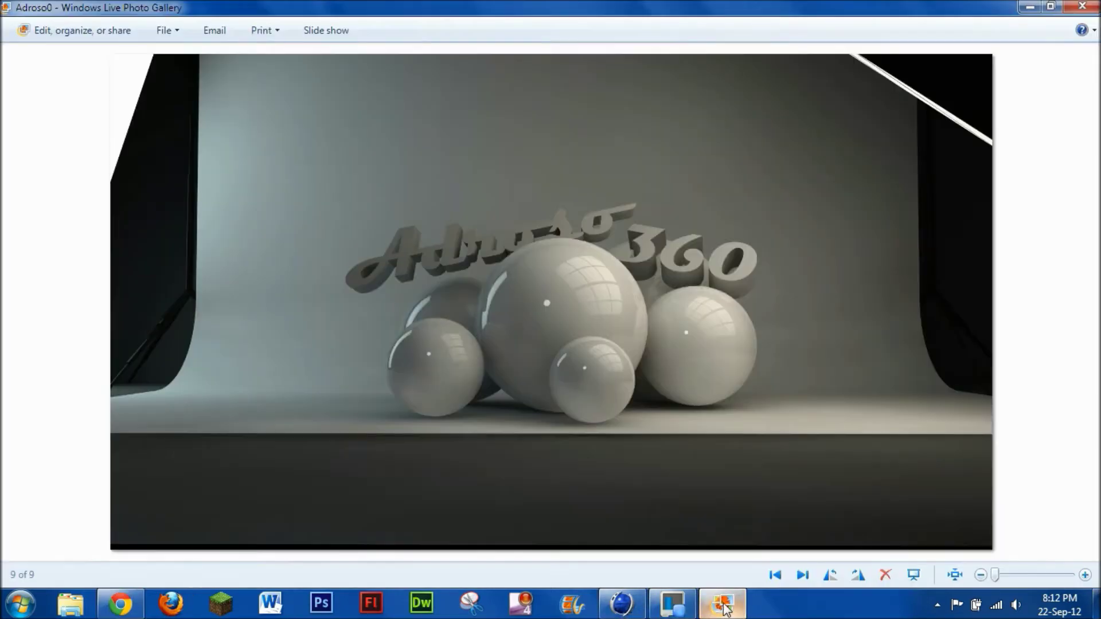
click(622, 602)
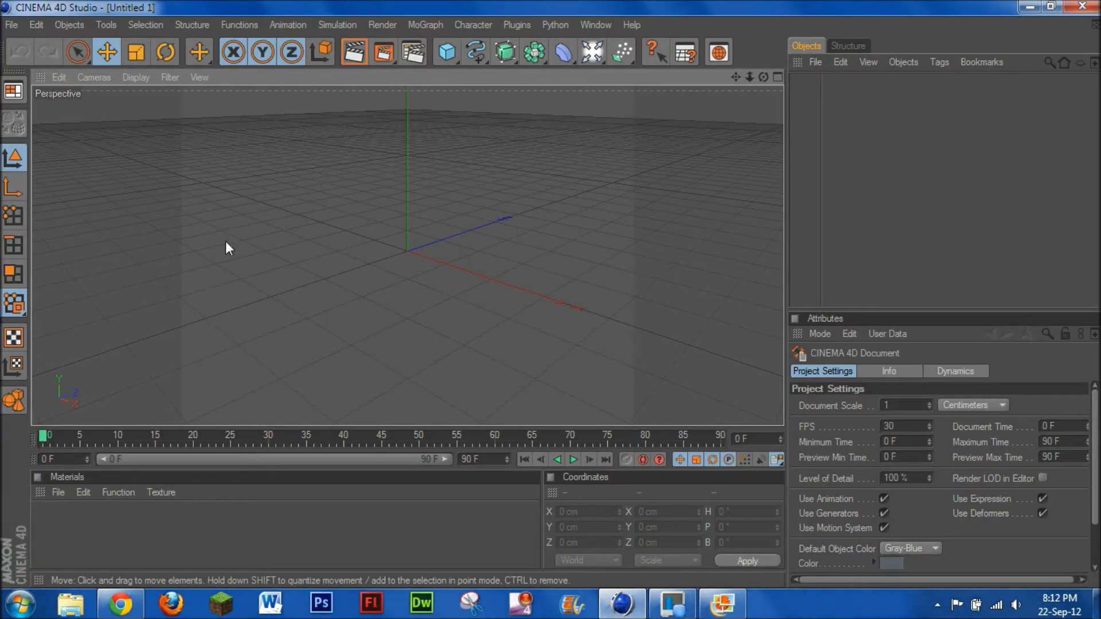
click(720, 55)
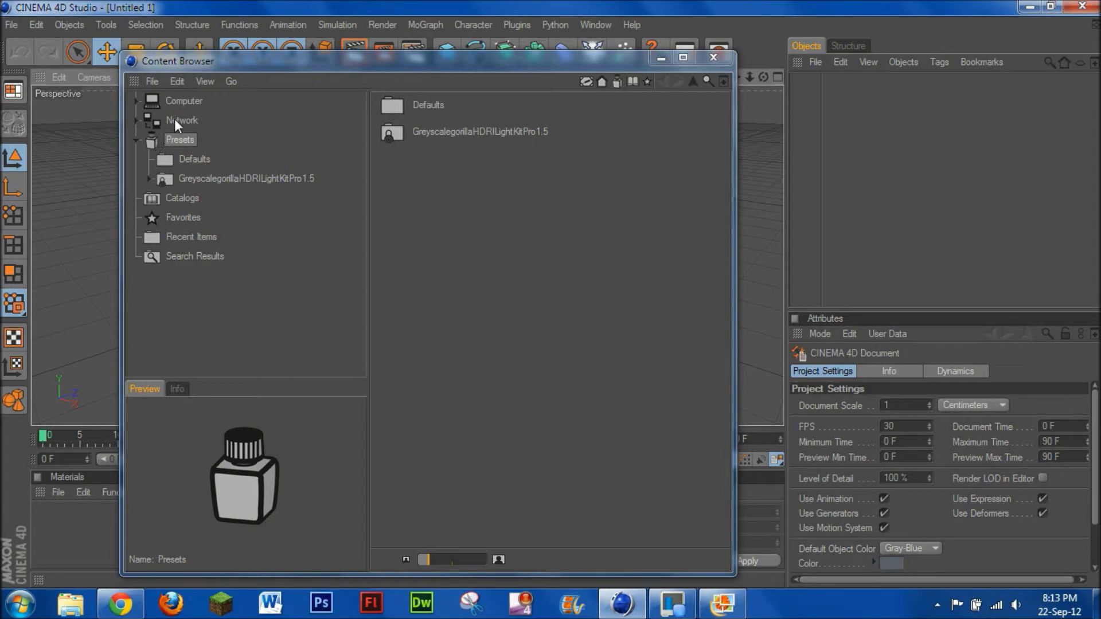
Step: Browse the Greyscalegorilla light kit preset into its _Studios folder of studio scenes
click(174, 101)
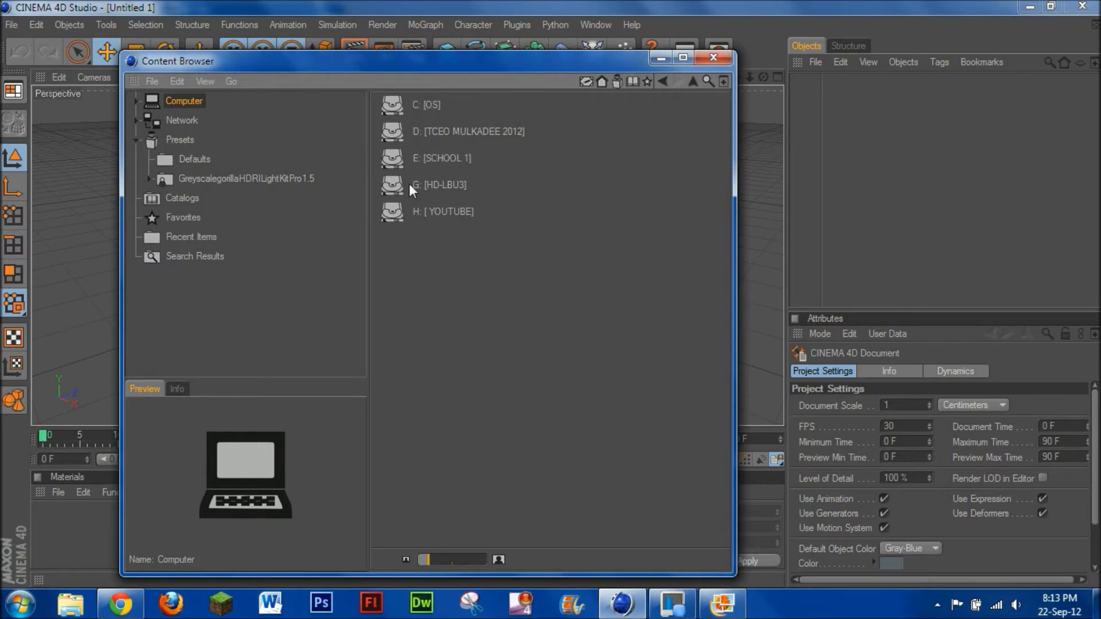
click(203, 181)
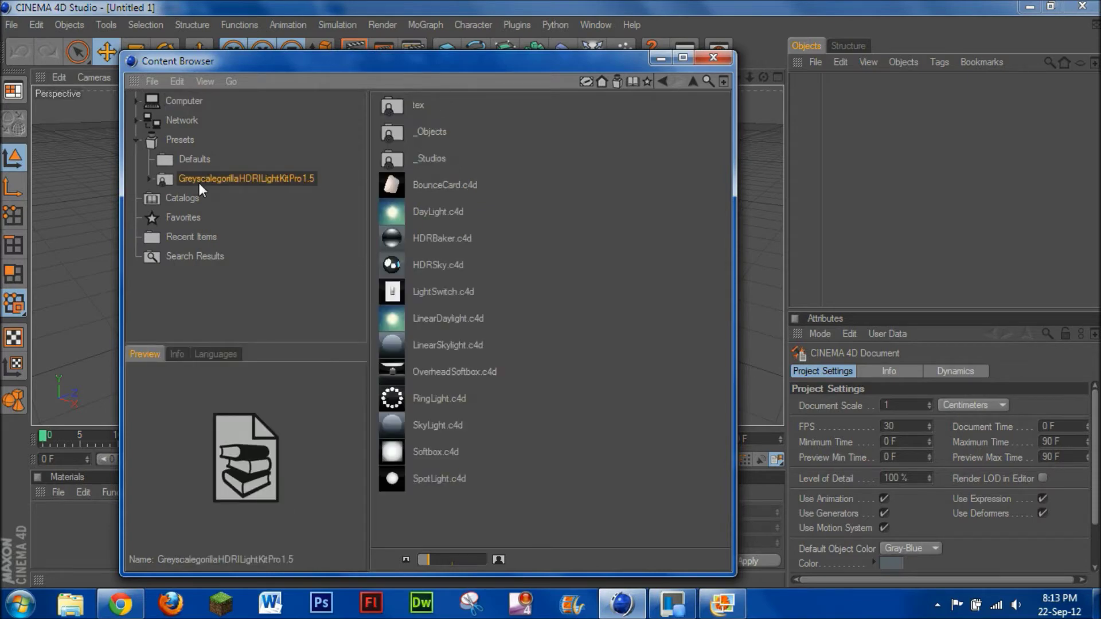
click(148, 179)
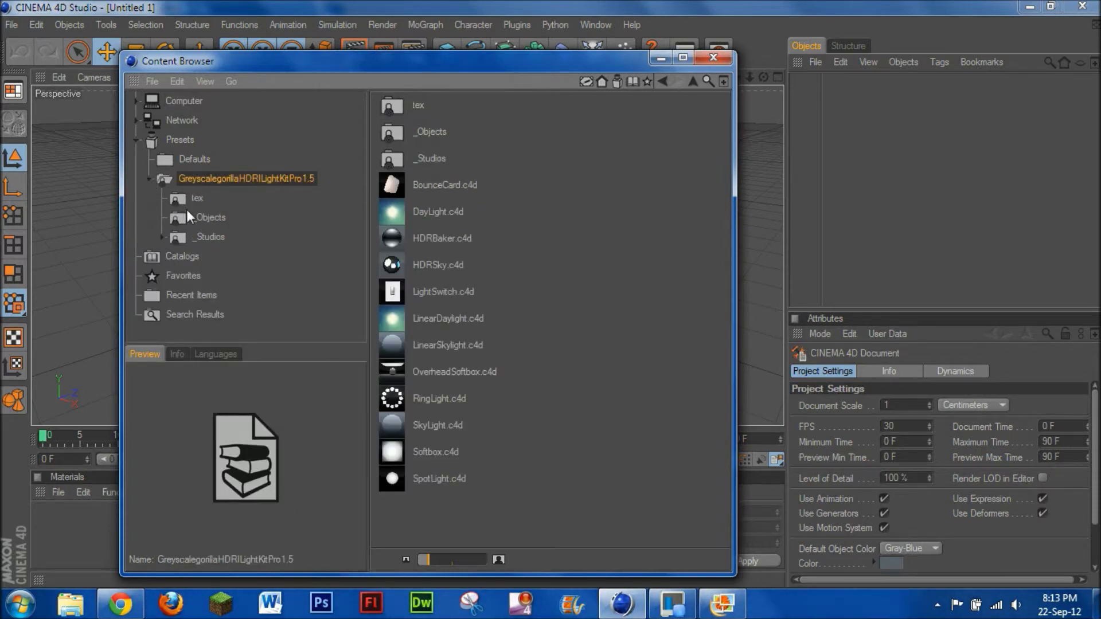
click(193, 236)
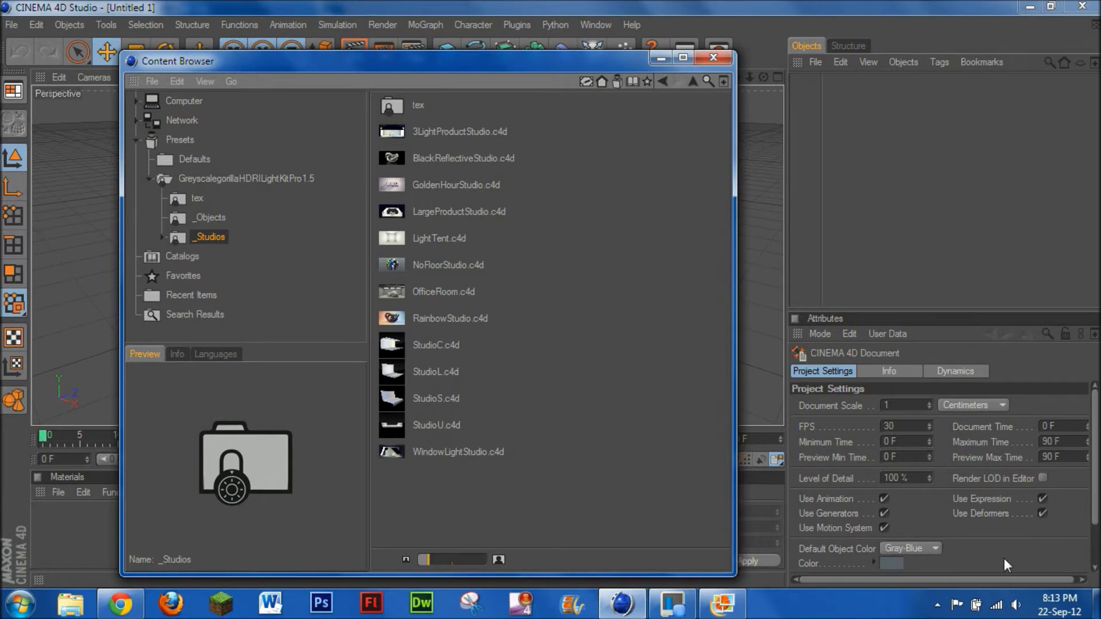
Step: Compare the previous renders in the photo gallery, then return to Cinema 4D
click(722, 603)
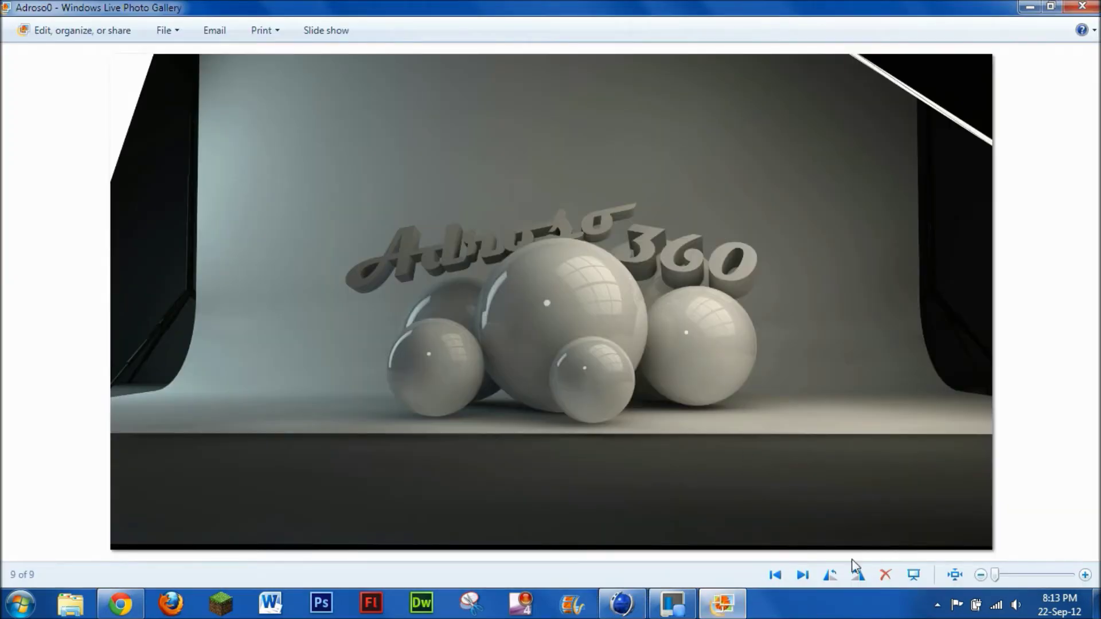
click(808, 581)
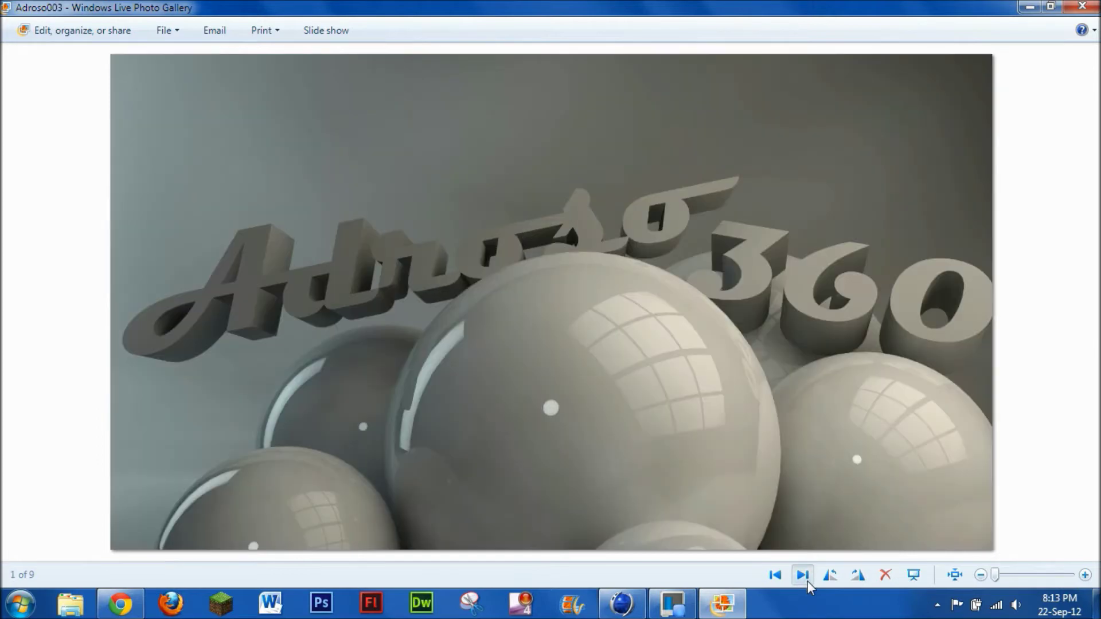
click(808, 580)
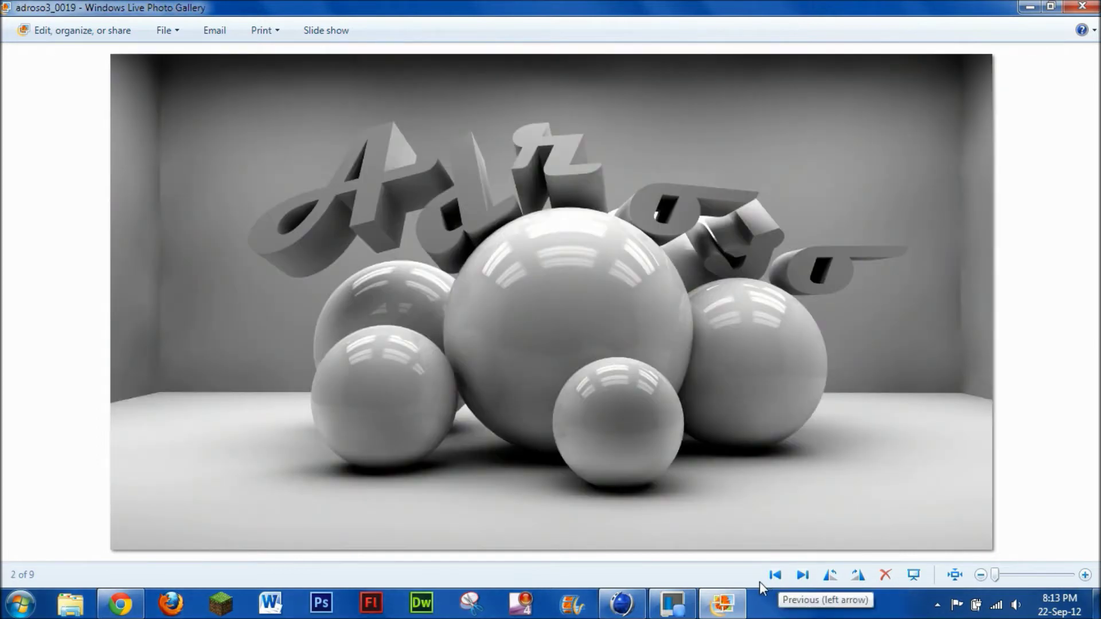
click(633, 613)
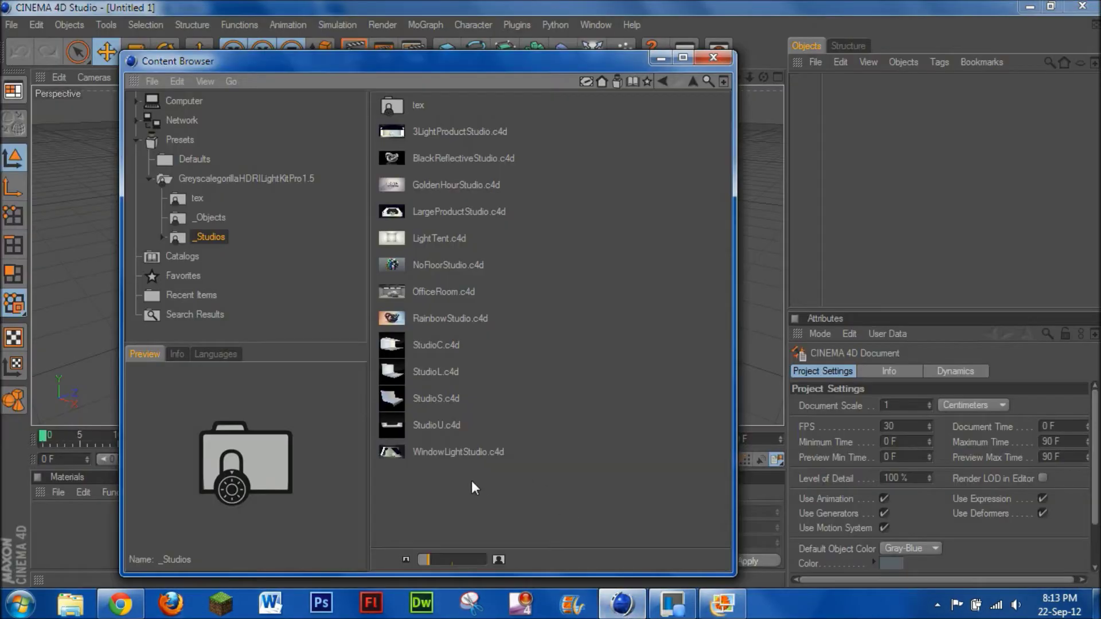
Step: Load WindowLightStudio.c4d from the Content Browser and frame its spheres in the Perspective view
click(441, 451)
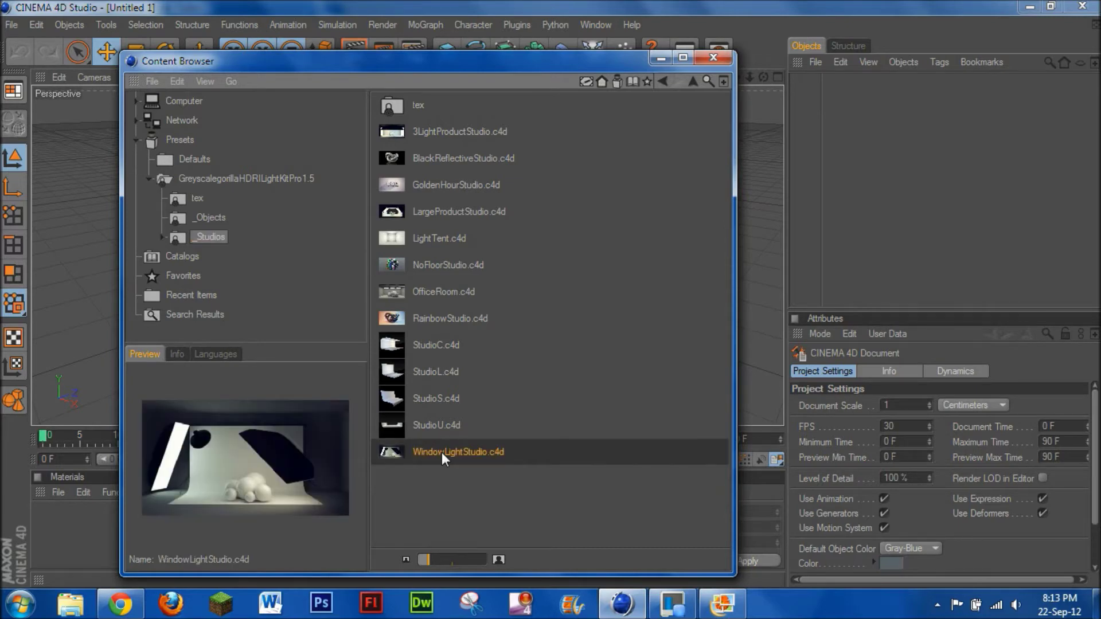
double_click(442, 452)
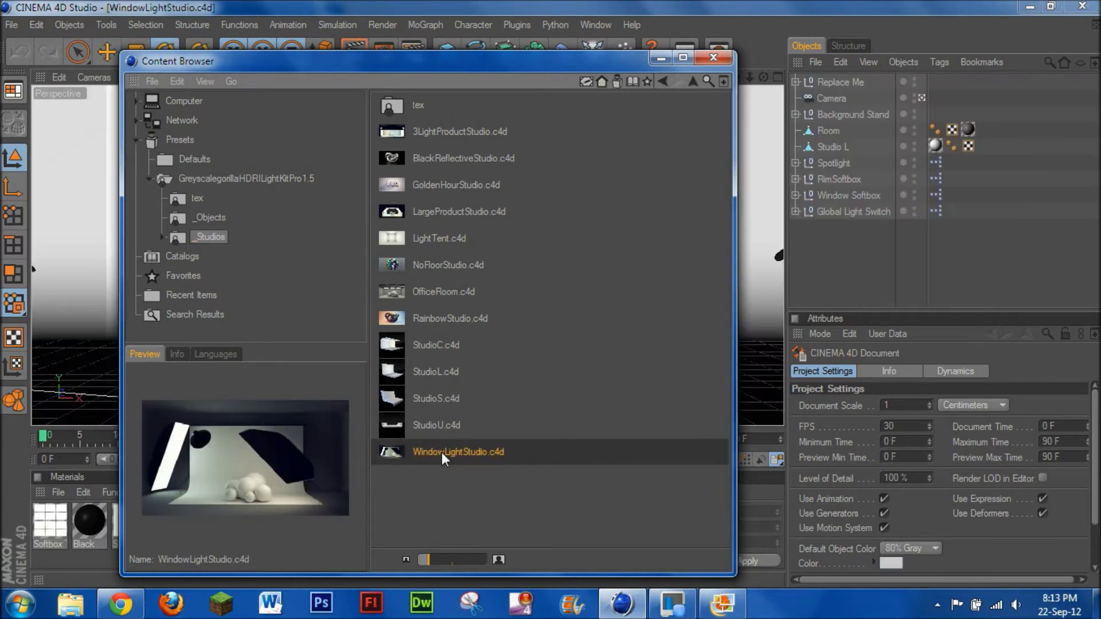
click(659, 58)
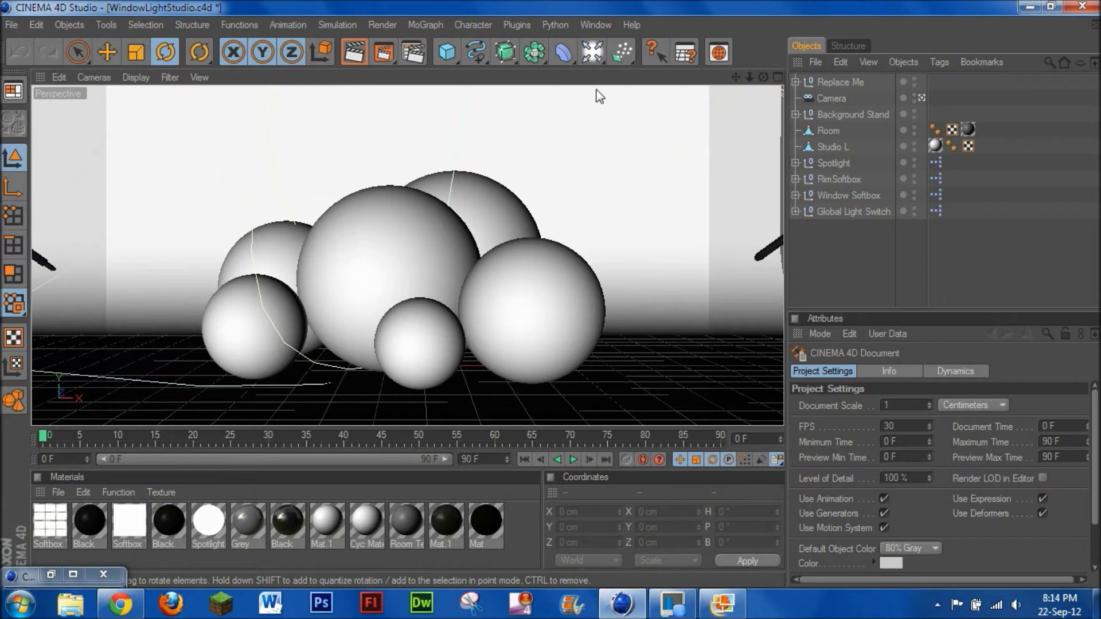
mouse_move(736, 76)
mouse_down()
mouse_move(751, 92)
mouse_move(736, 76)
mouse_up()
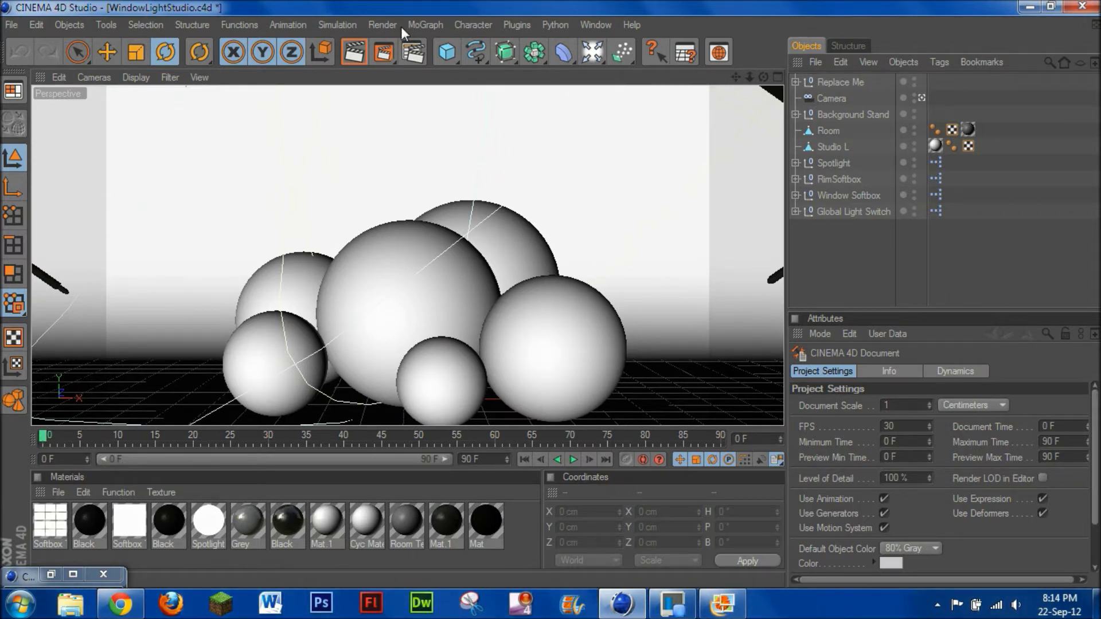
click(425, 27)
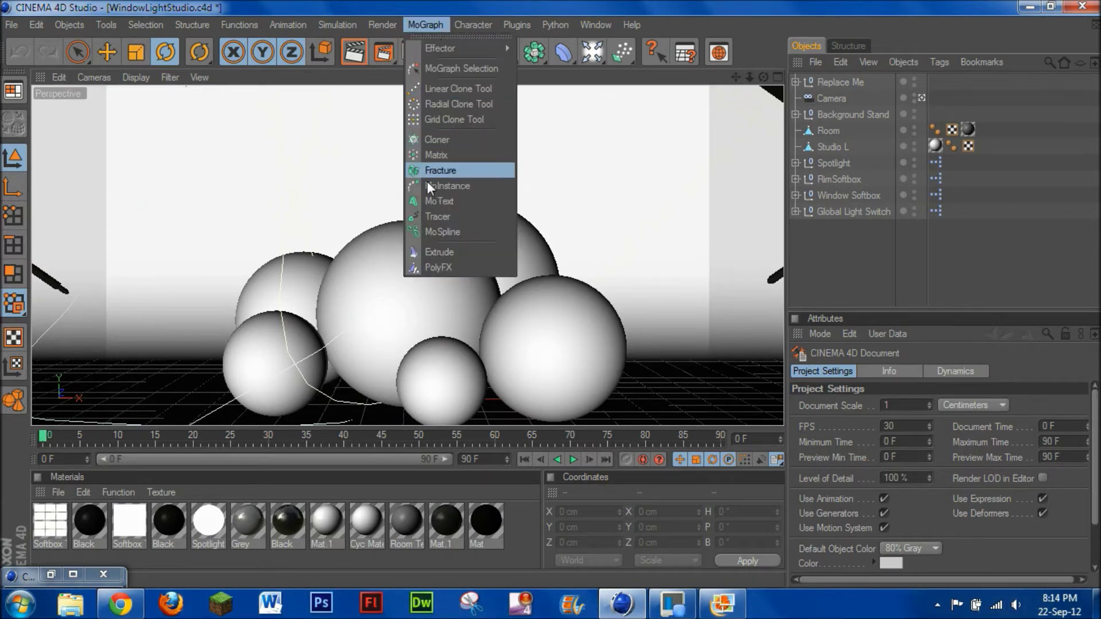
Step: Add a MoText object reading 'C' with an extrusion depth of 100
click(452, 200)
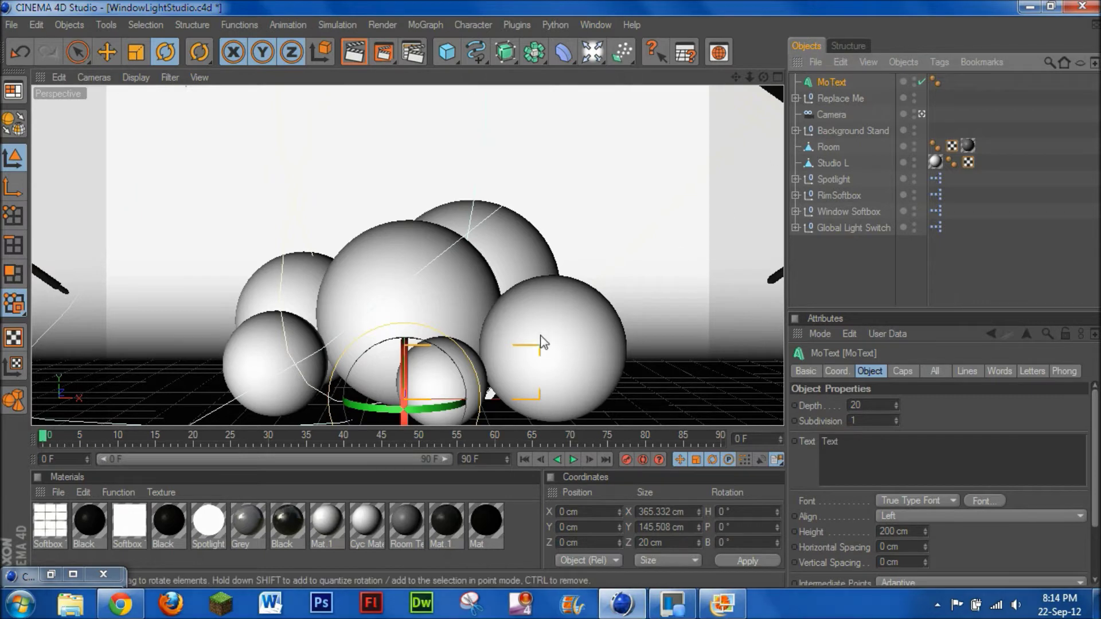
click(850, 453)
key(BackSpace)
key(BackSpace)
key(BackSpace)
key(BackSpace)
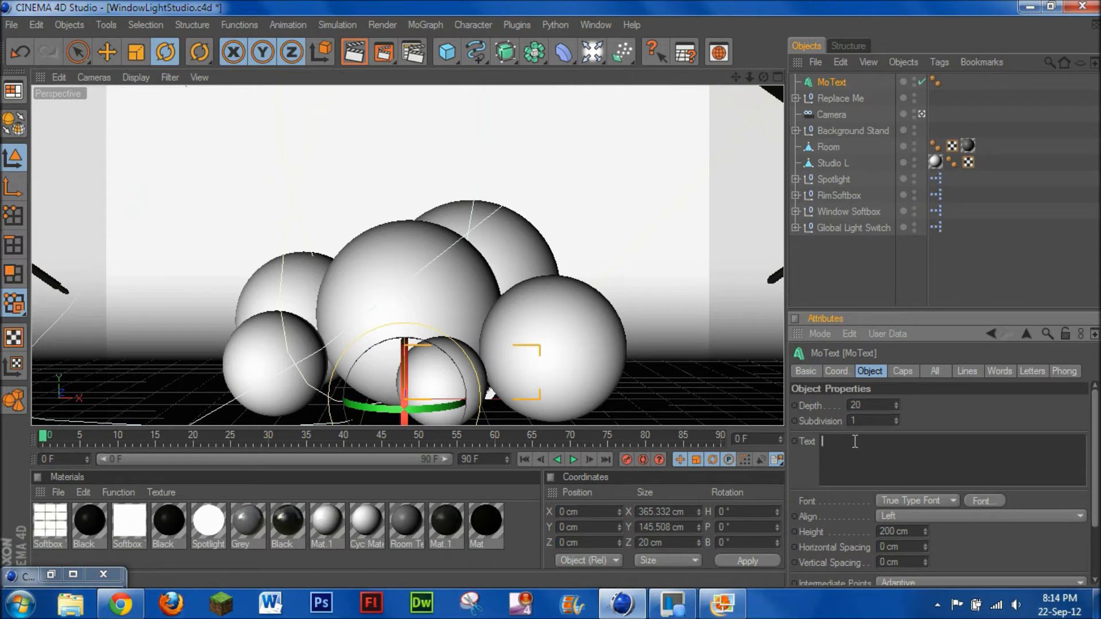
text(C)
click(857, 405)
key(BackSpace)
key(BackSpace)
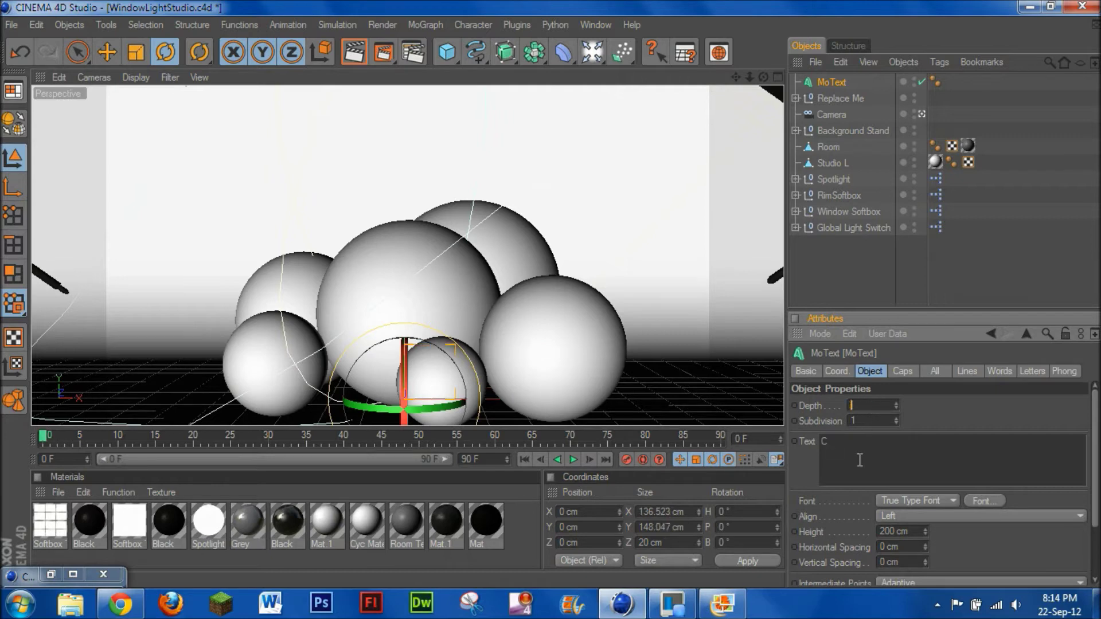
text(100)
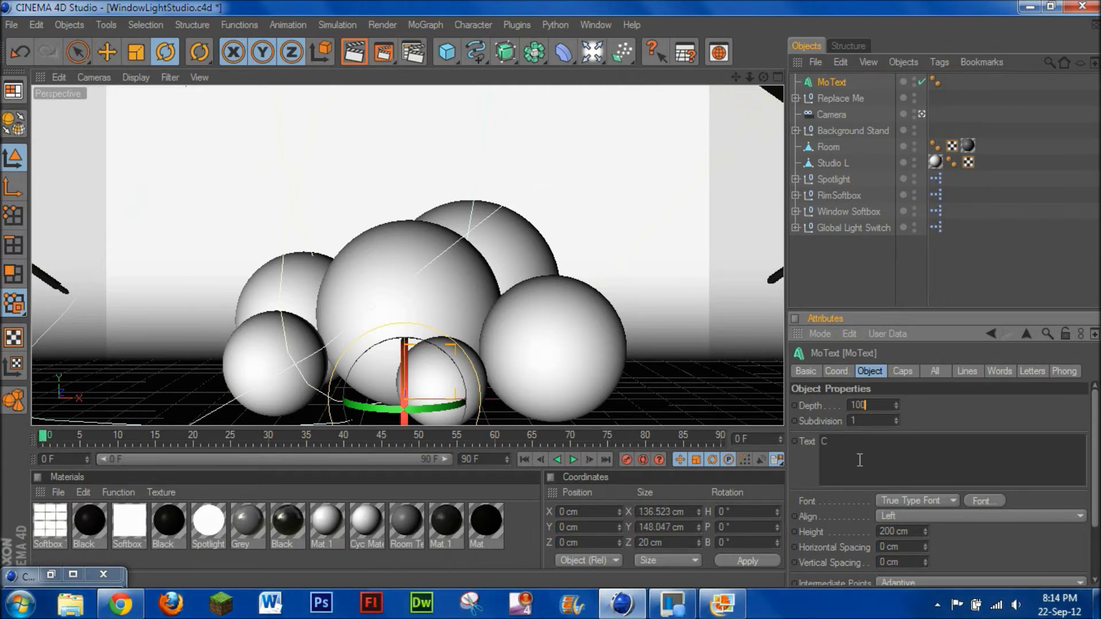
click(984, 504)
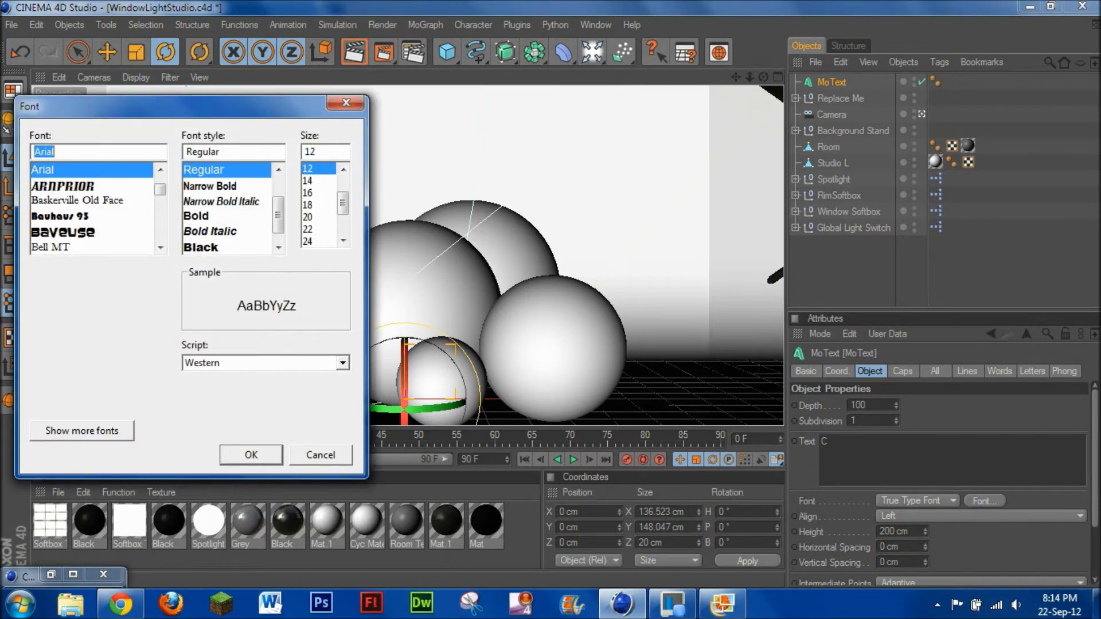
Step: Set the C to Neuropol Bold and move it to X -212.694, Y 618.976 cm
text(n)
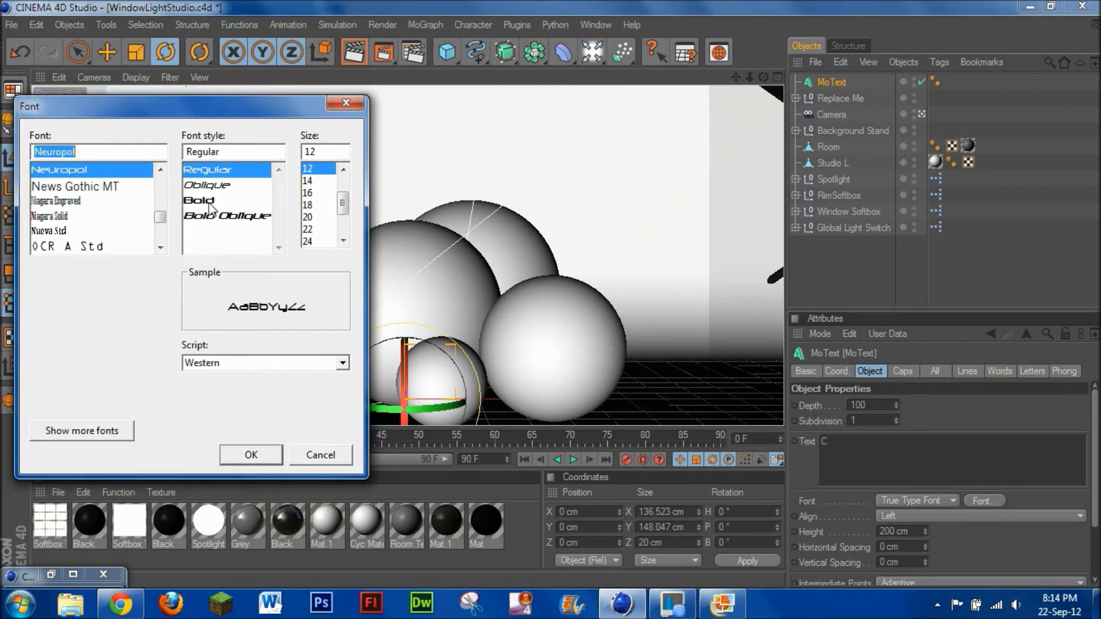
click(209, 202)
click(251, 455)
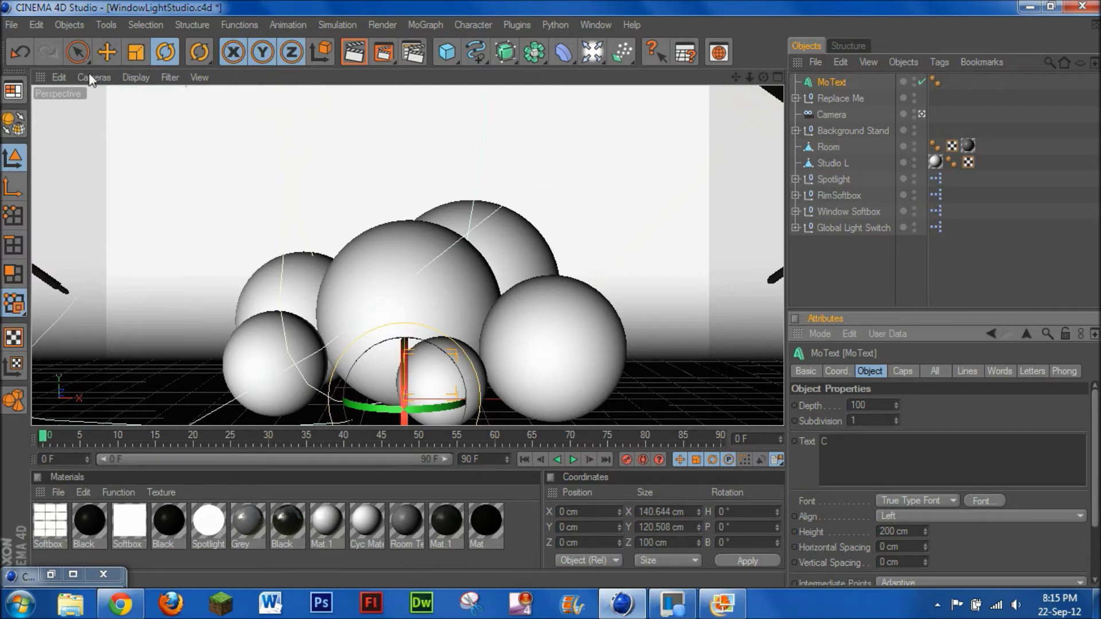
key(e)
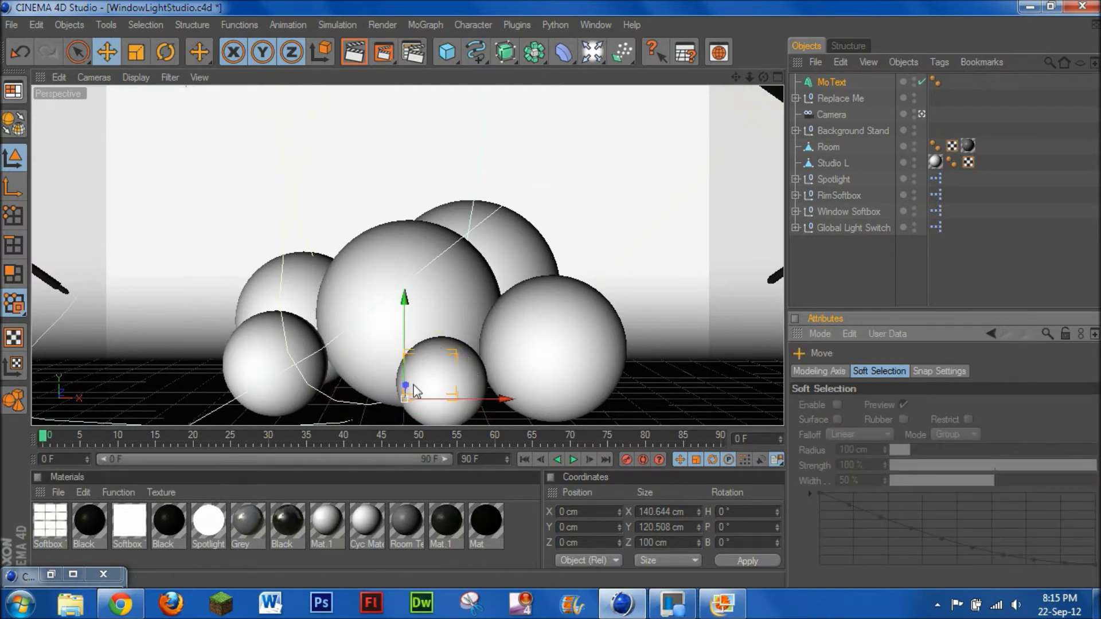
mouse_move(416, 392)
mouse_down()
mouse_move(401, 391)
mouse_move(407, 379)
mouse_up()
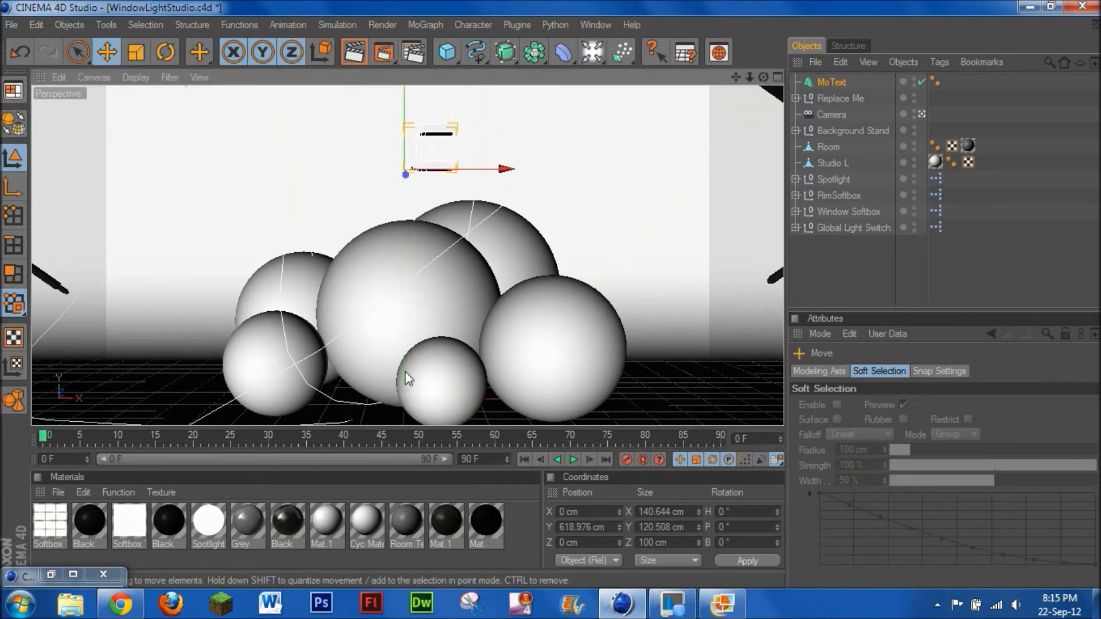
drag(445, 170, 446, 169)
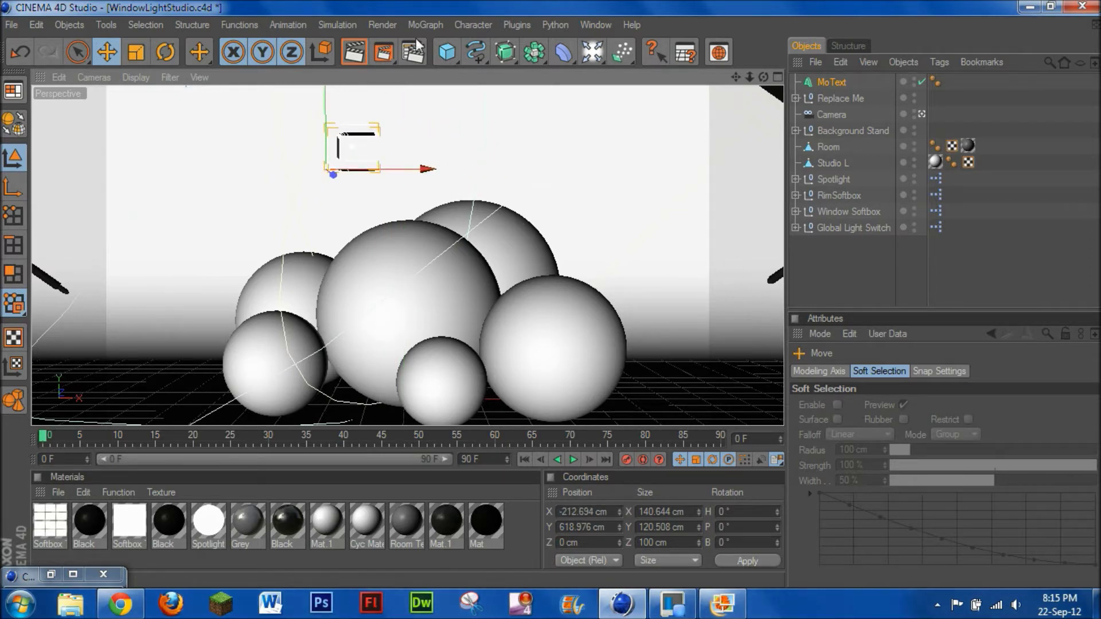
click(424, 24)
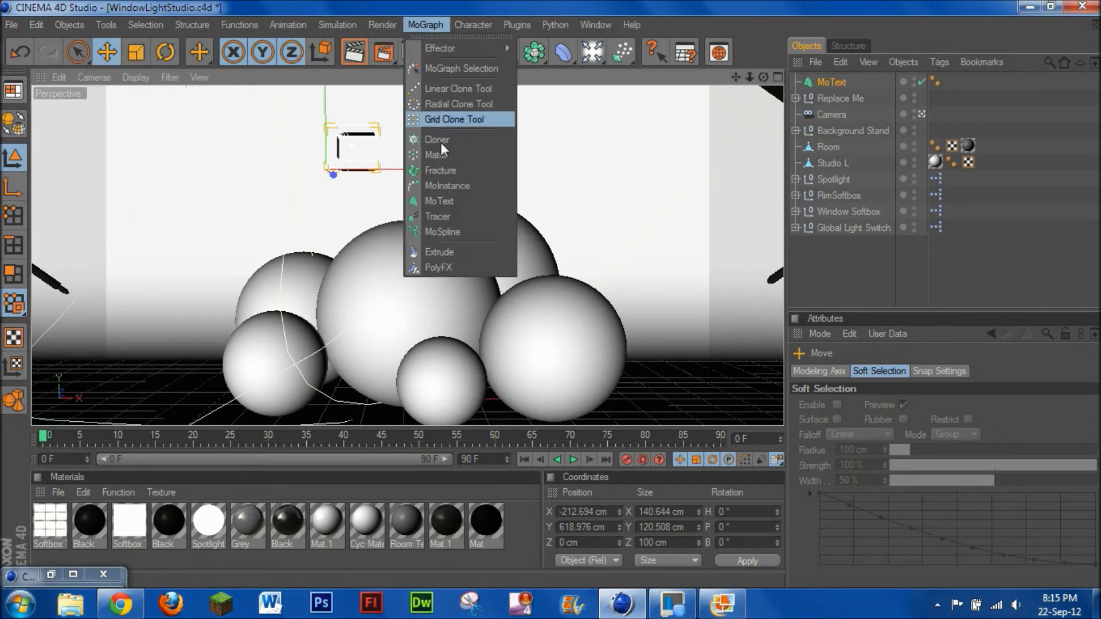
Step: Add a second MoText reading '4' and adjust its extrusion depth to 100
click(445, 202)
click(878, 446)
key(BackSpace)
key(BackSpace)
key(BackSpace)
key(BackSpace)
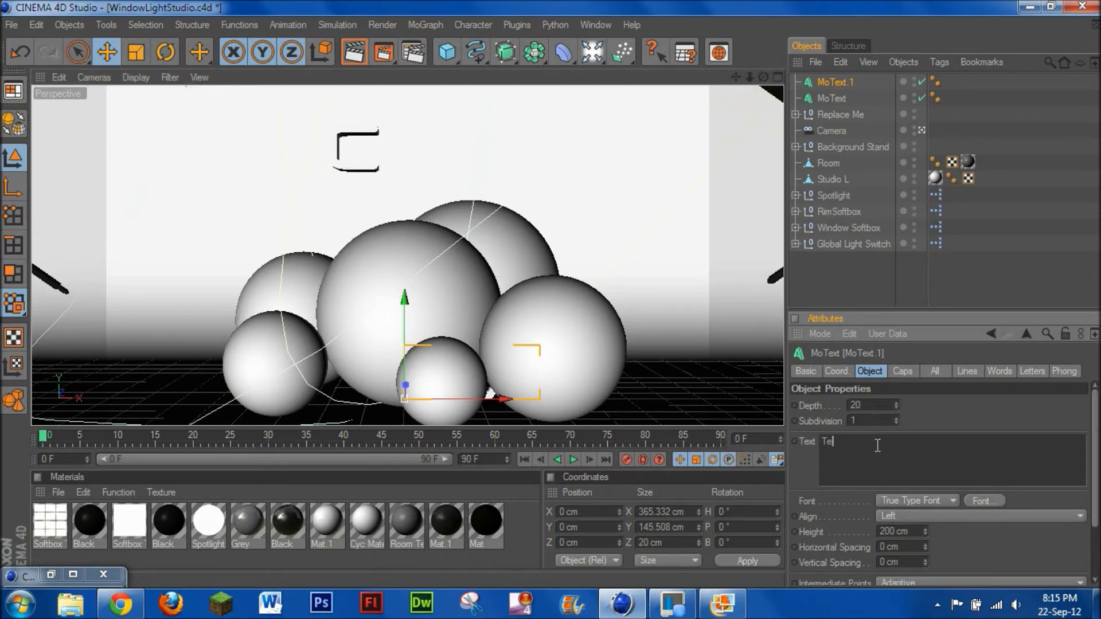
text(4)
click(896, 408)
click(885, 405)
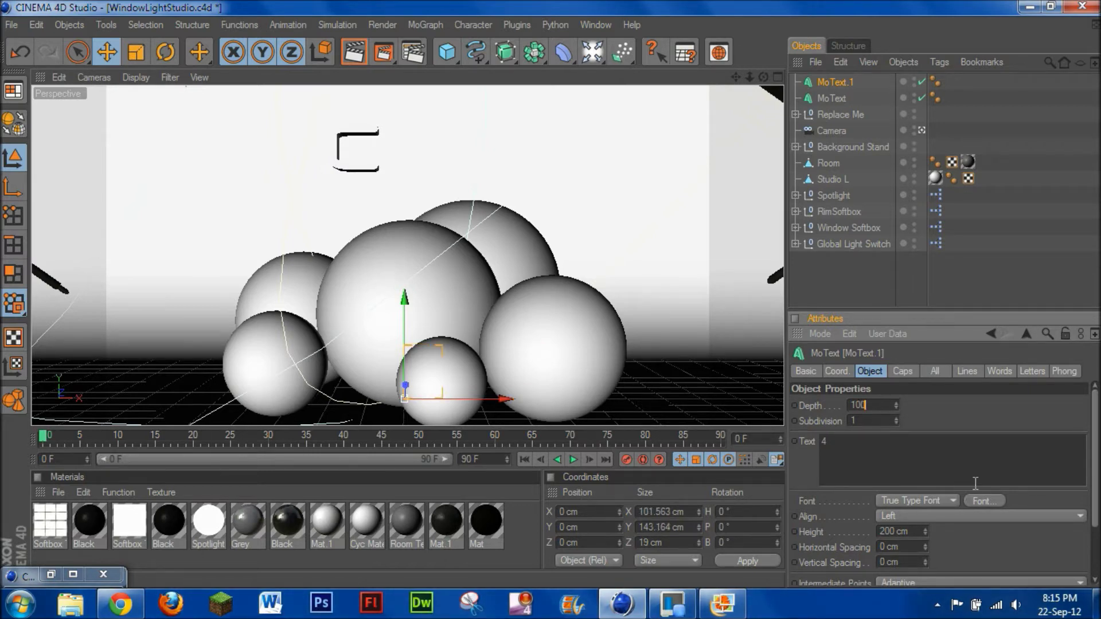
Step: Give the 4 the Neuropol Bold font and raise it beside the C to Y 605.899 cm
click(982, 501)
text(n)
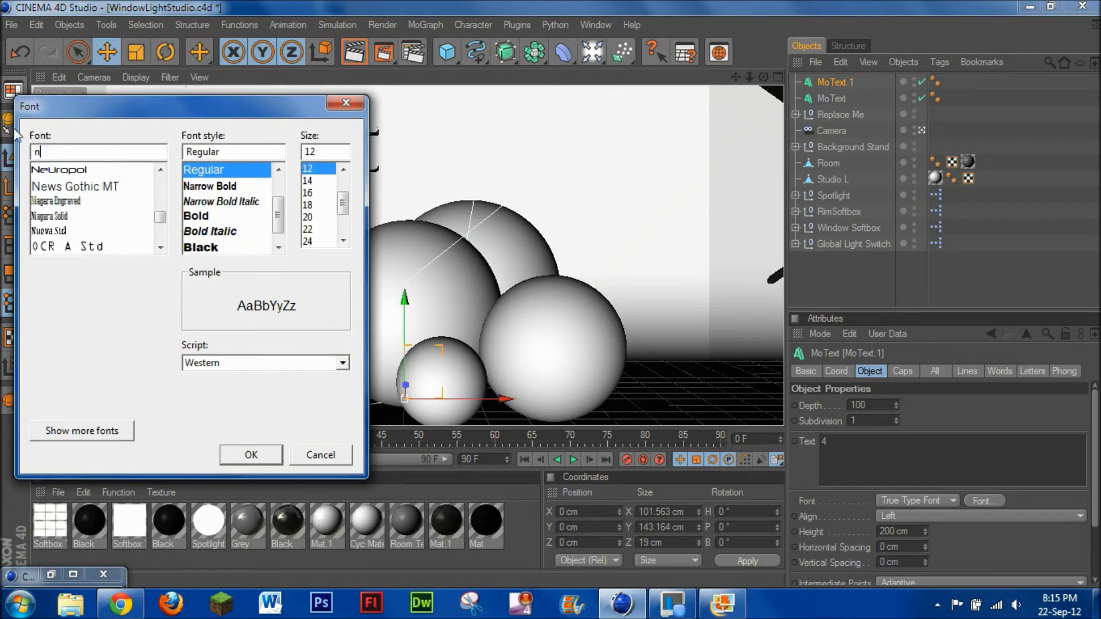
click(89, 185)
click(250, 454)
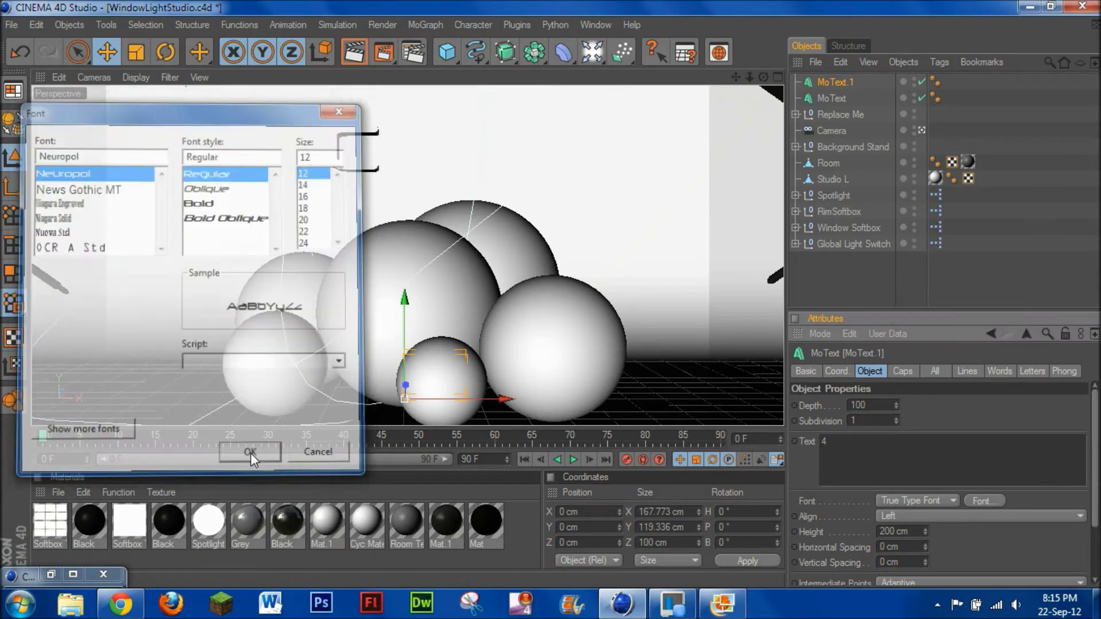
click(982, 501)
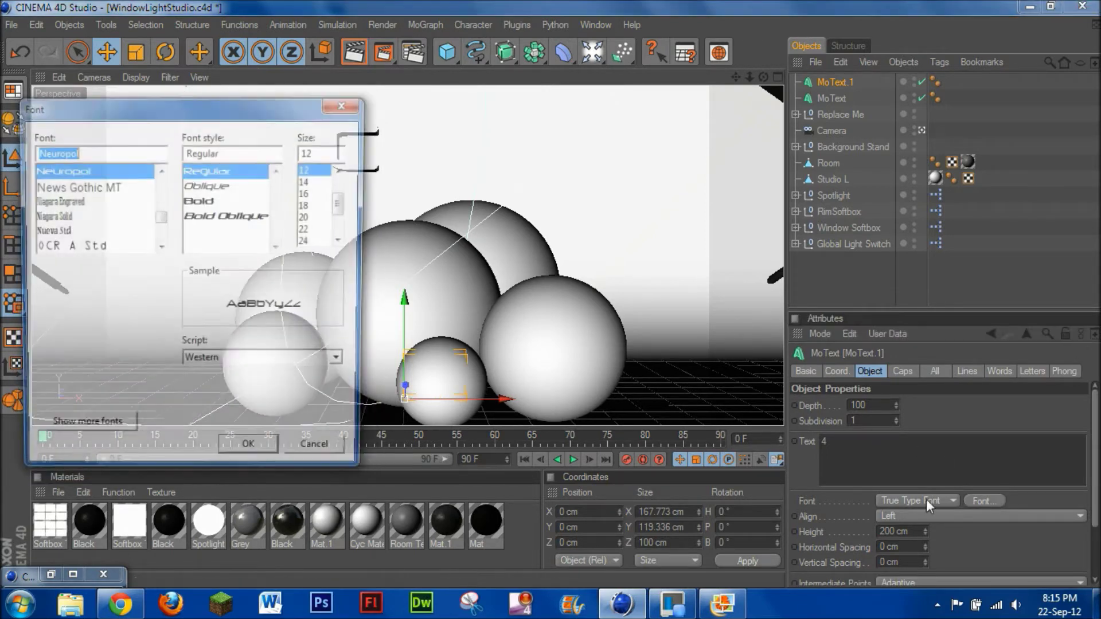
click(198, 200)
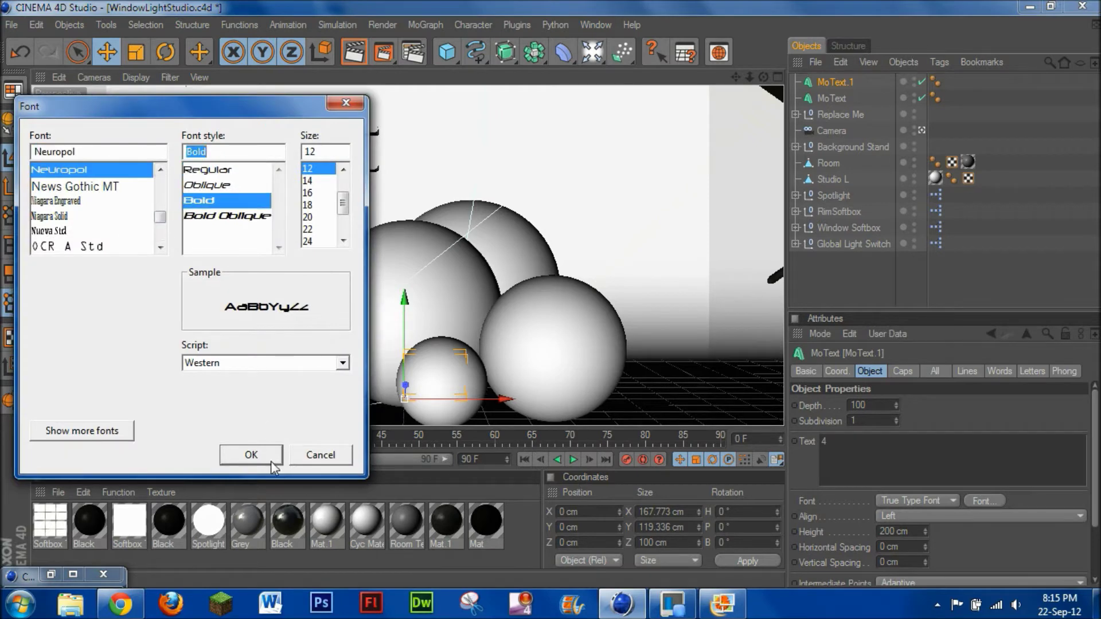
click(251, 455)
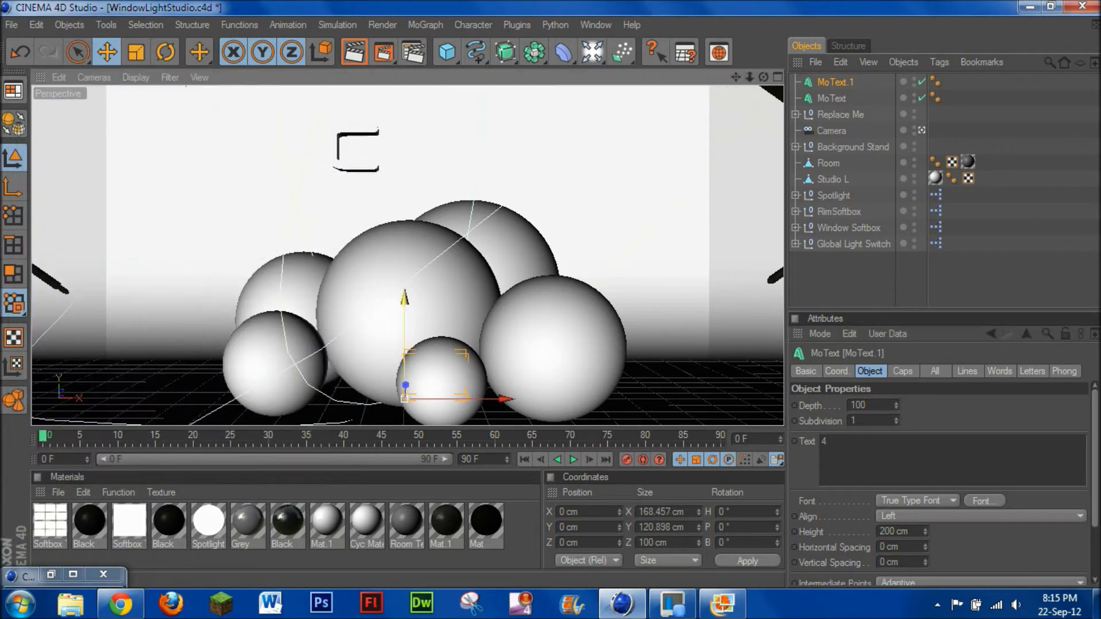
drag(404, 367, 404, 287)
drag(405, 396, 404, 270)
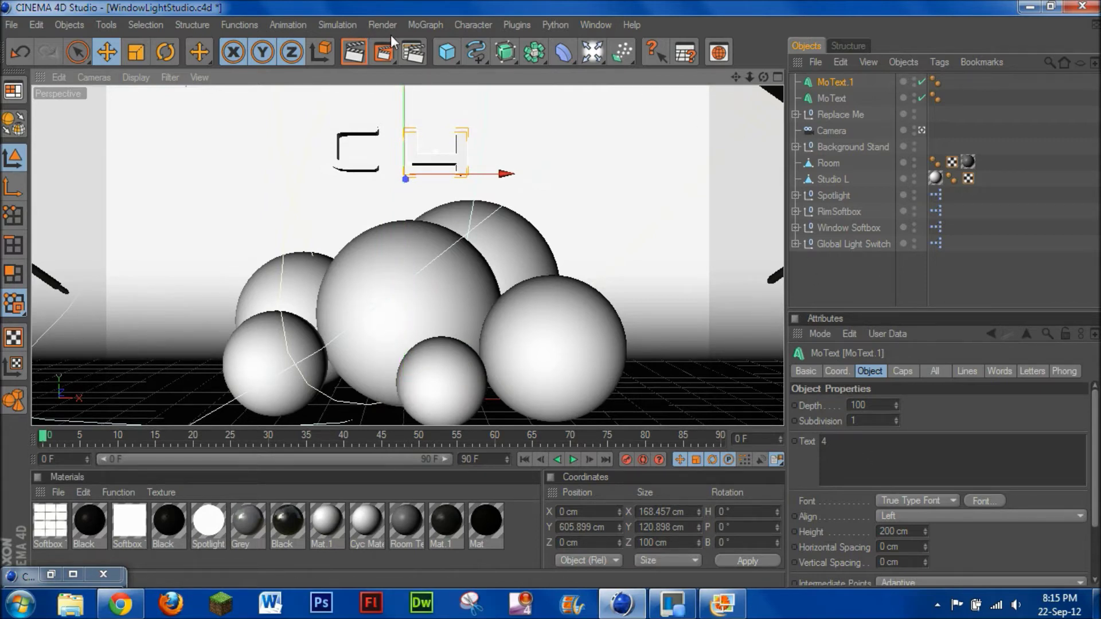
Step: Add a third MoText for the letter D with extrusion depth 100
click(429, 26)
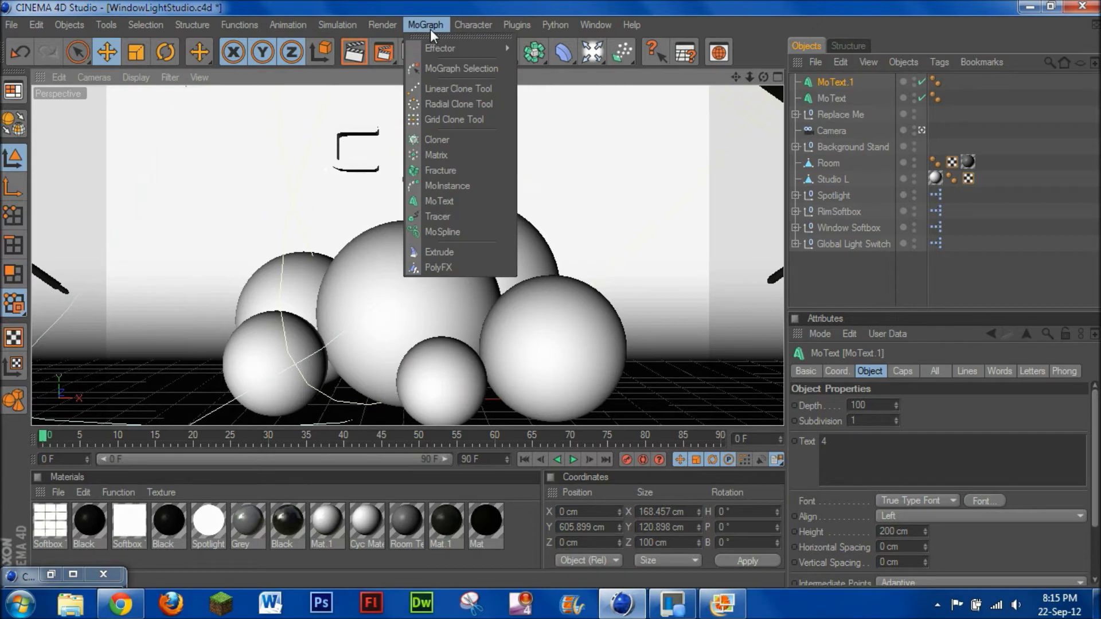
click(449, 201)
click(842, 456)
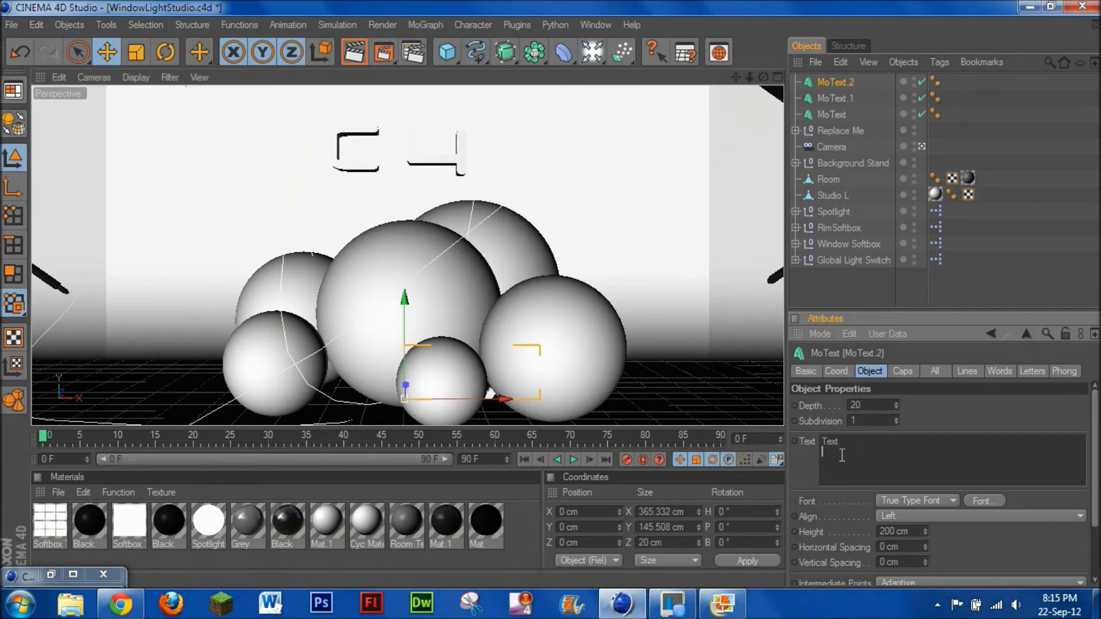
key(BackSpace)
key(BackSpace)
key(BackSpace)
click(878, 410)
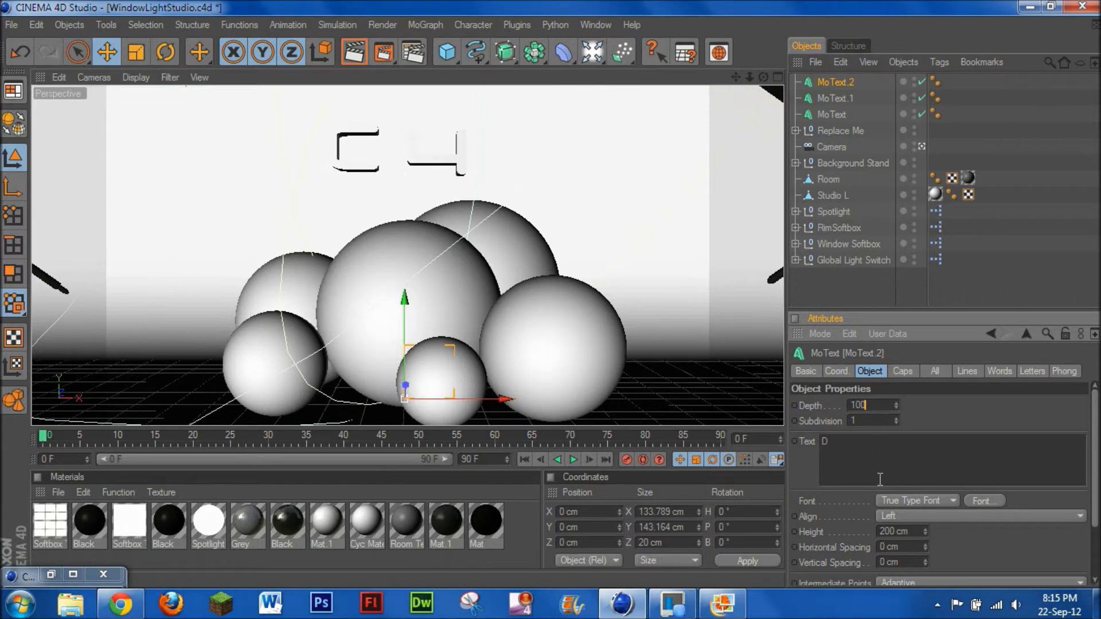
Step: Set the D to Neuropol Bold and place it right of the 4, spelling C4D
click(982, 500)
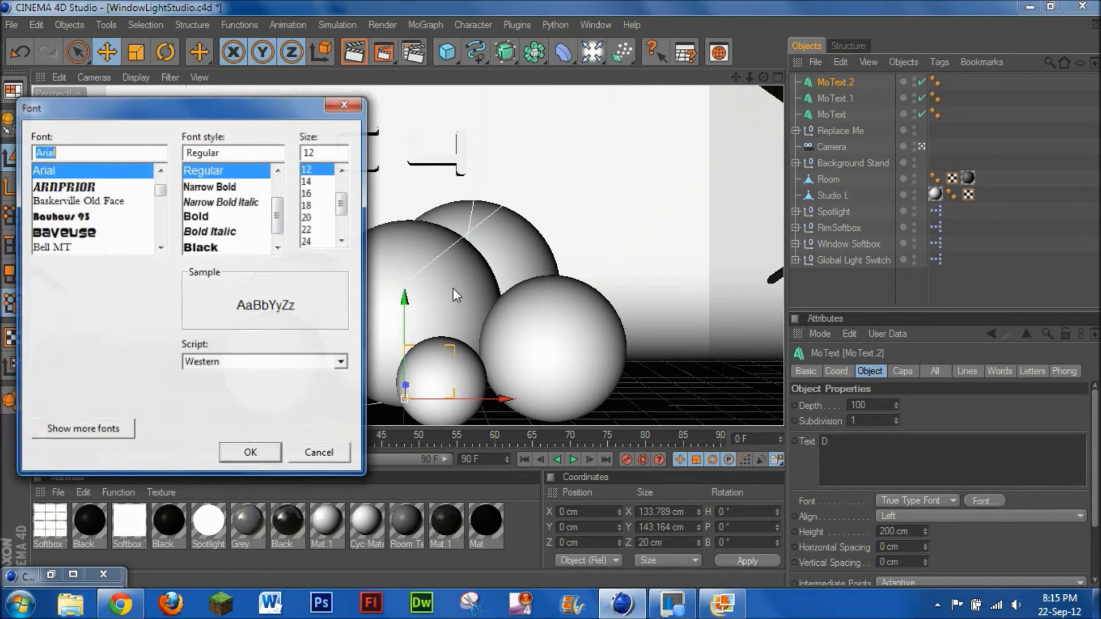
mouse_move(160, 197)
mouse_down()
mouse_move(163, 208)
mouse_move(160, 179)
mouse_move(158, 191)
mouse_up()
text(n)
click(89, 171)
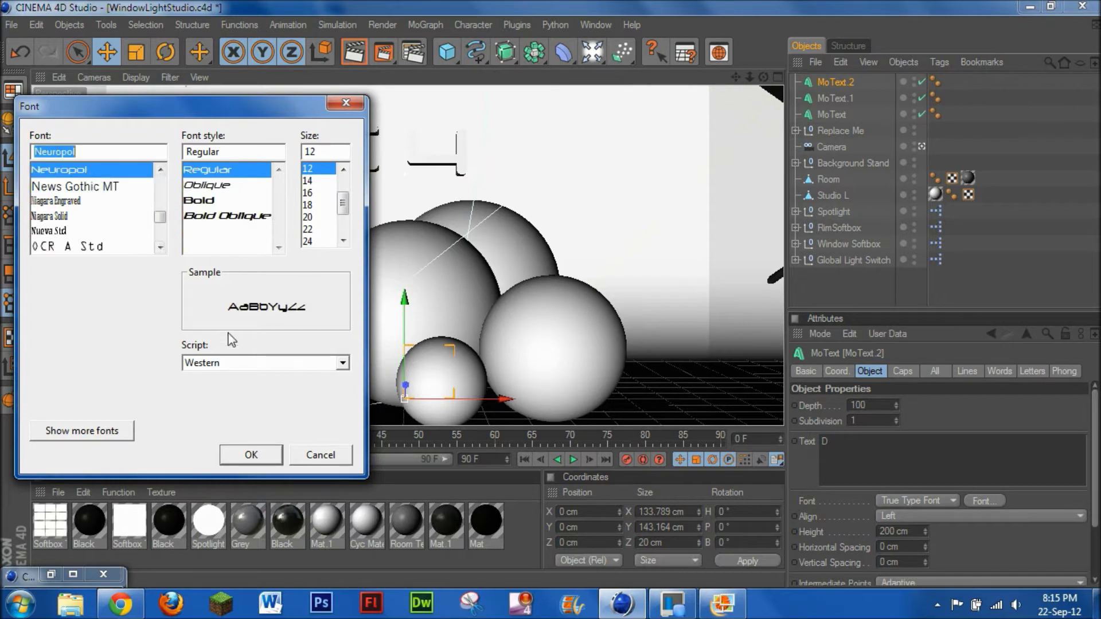
click(223, 201)
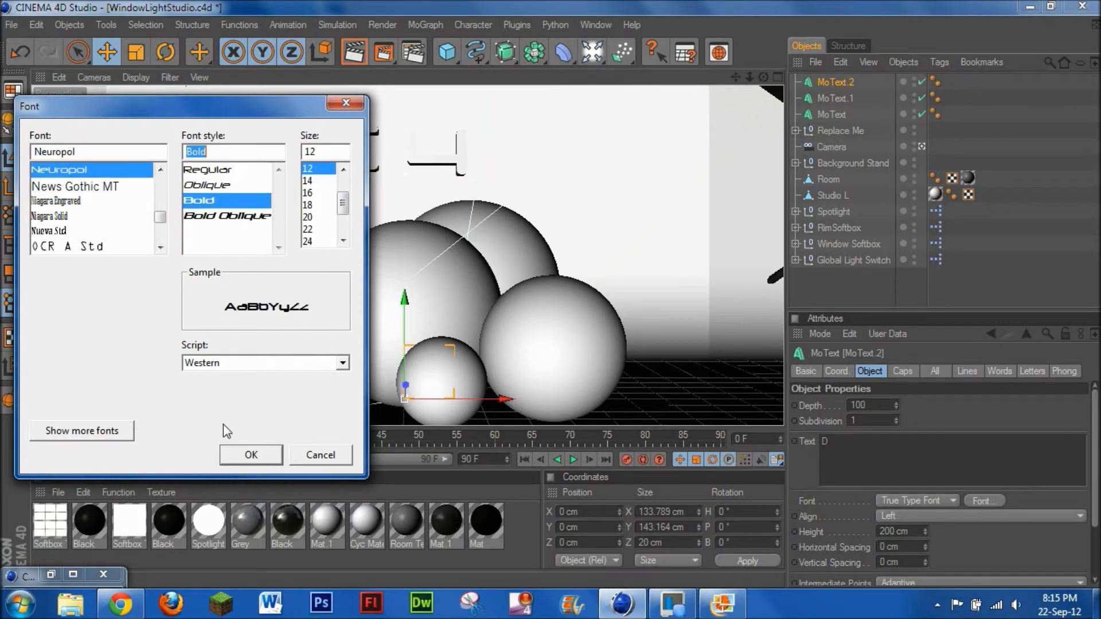
click(251, 454)
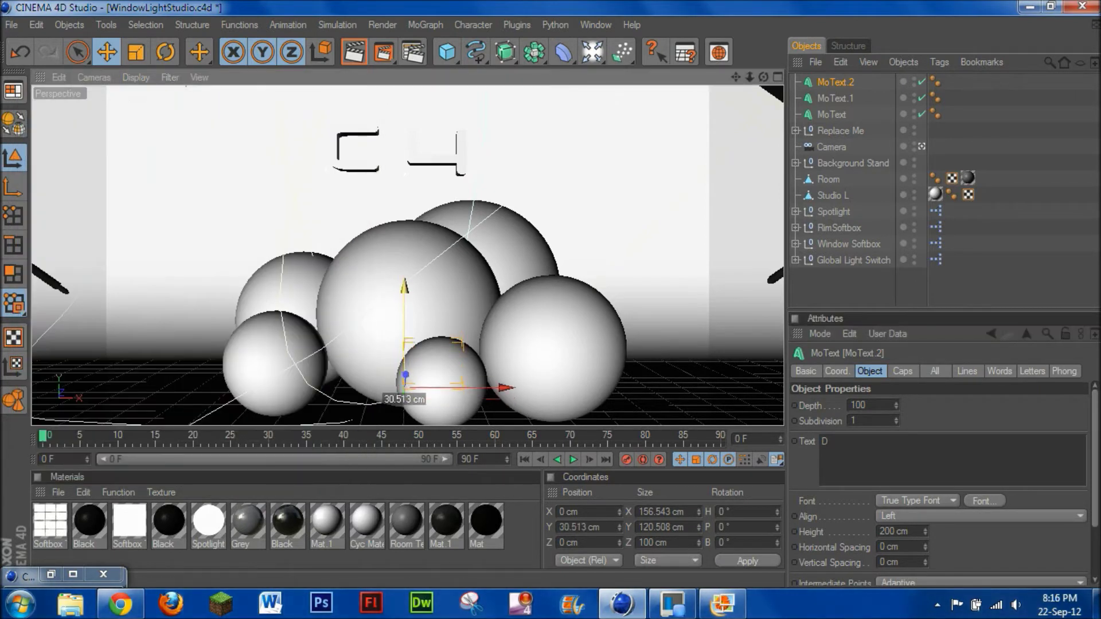
drag(404, 373, 489, 175)
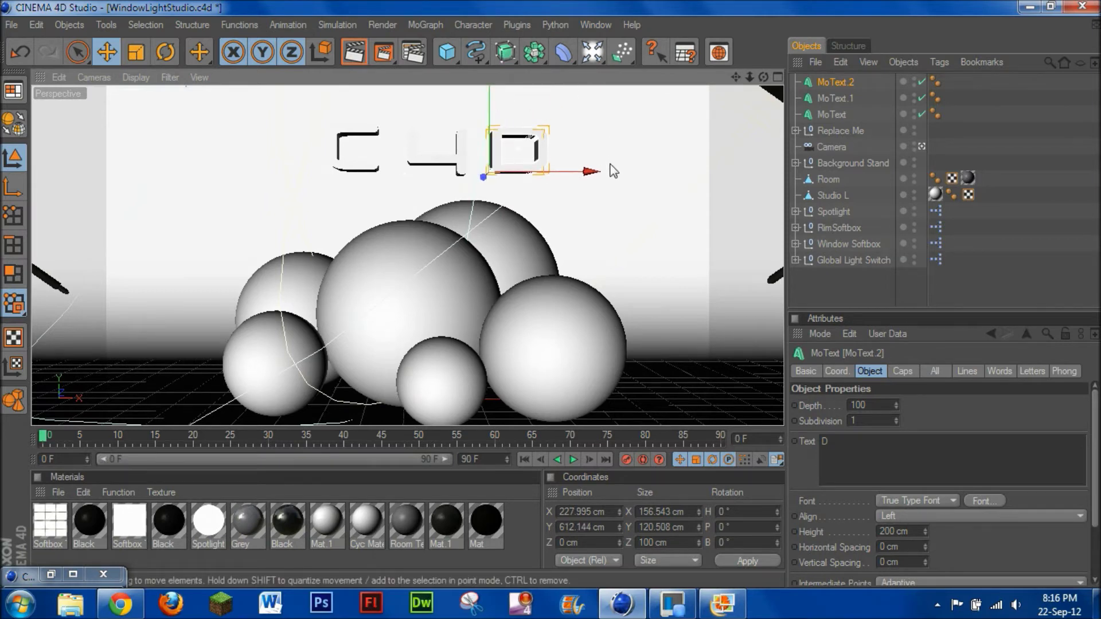
scroll(606, 179, down, 3)
Step: Give Sphere.5 under Replace Me a collider Dynamics Body tag
click(288, 345)
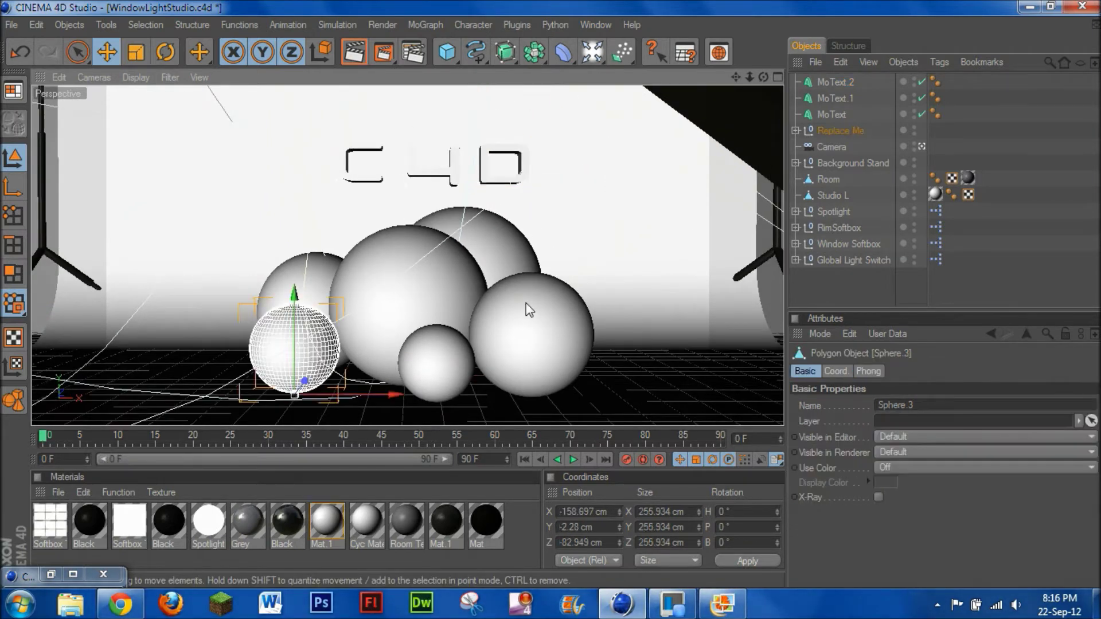
click(795, 131)
click(831, 150)
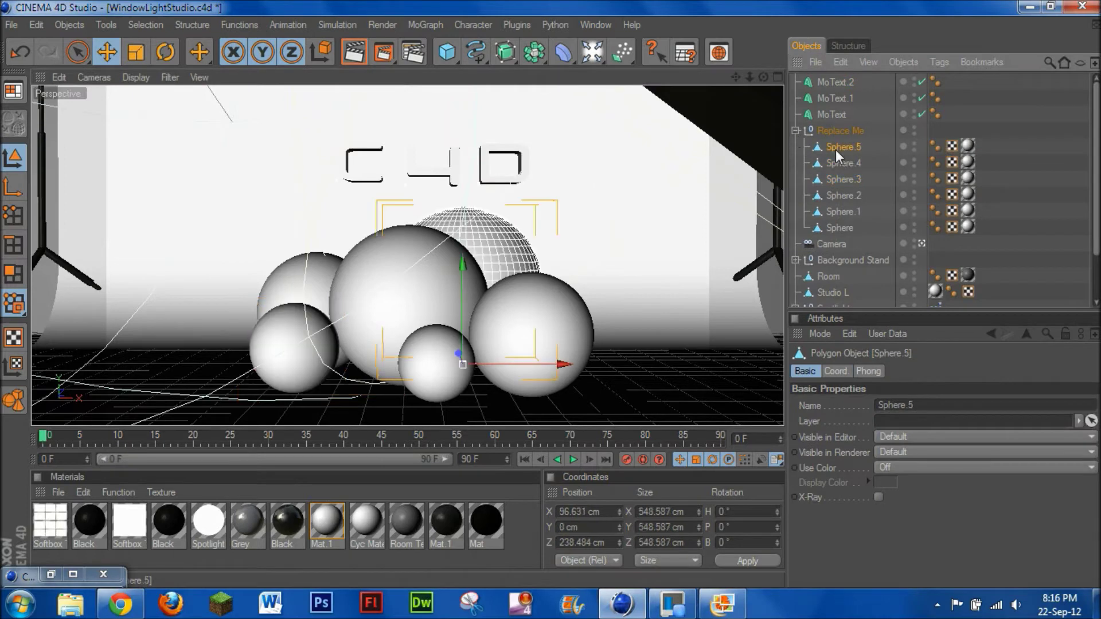
click(332, 27)
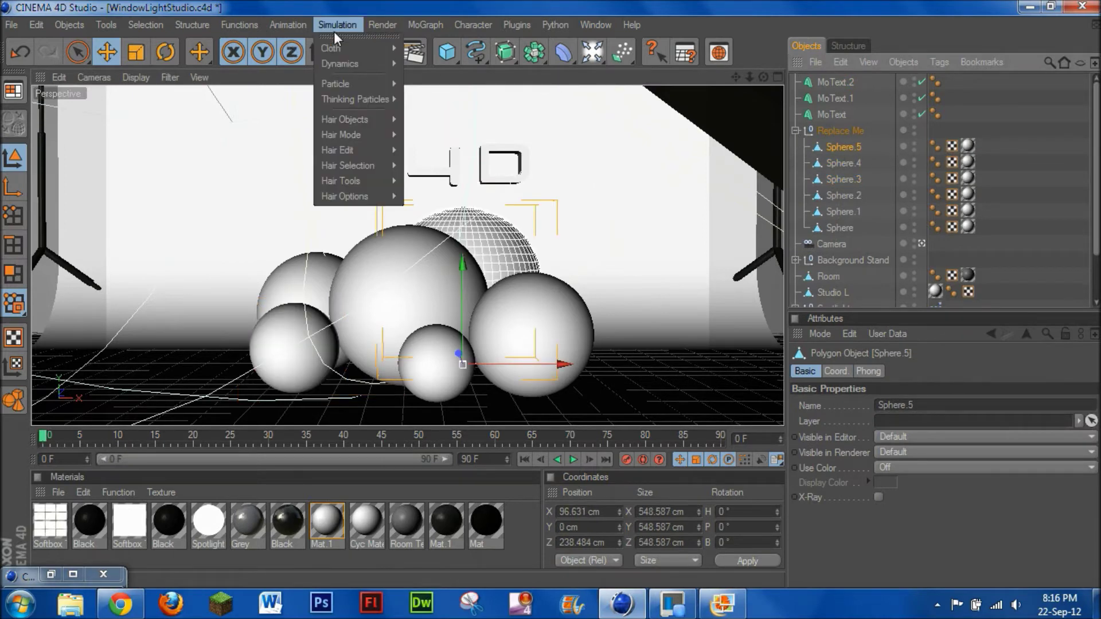
mouse_move(353, 70)
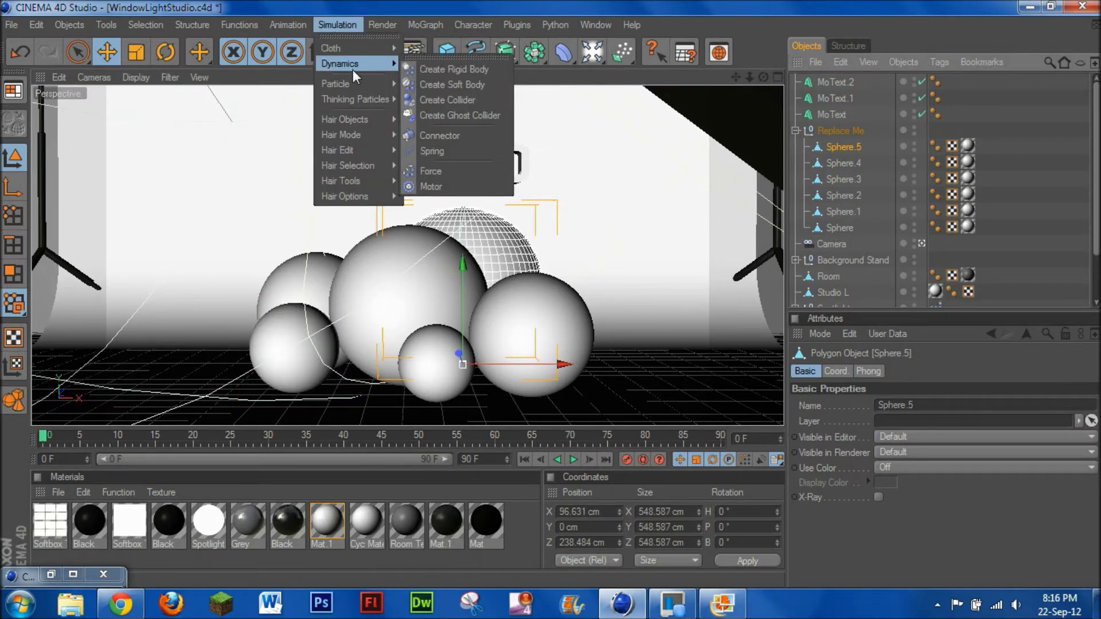
click(447, 106)
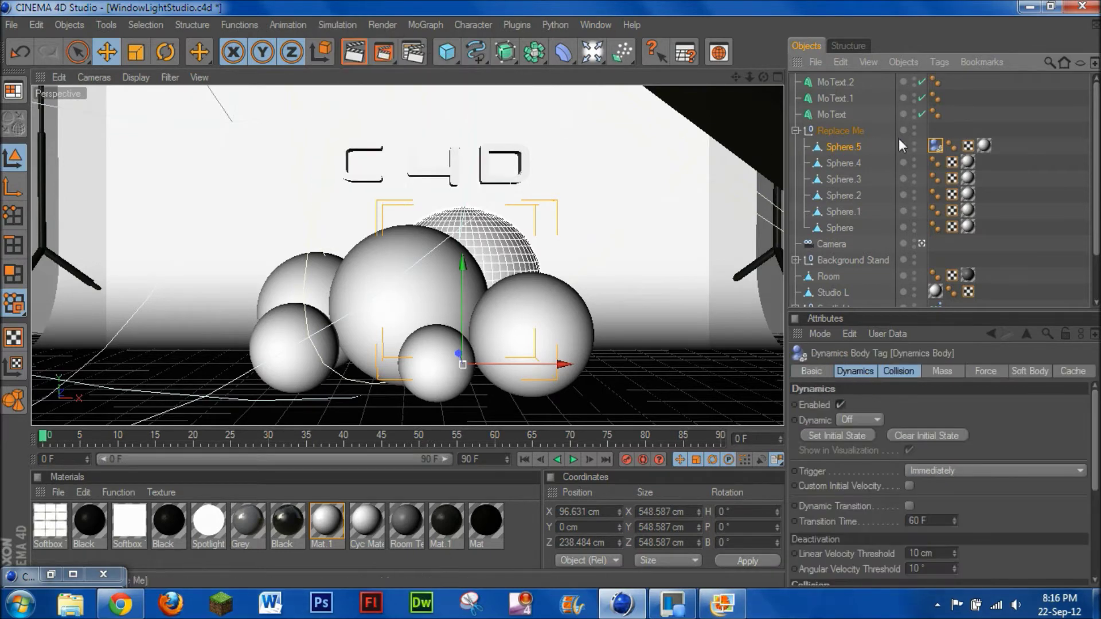
Step: Copy Sphere.5's Dynamics Body tag onto the other spheres, starting with Sphere.4
drag(927, 145, 997, 146)
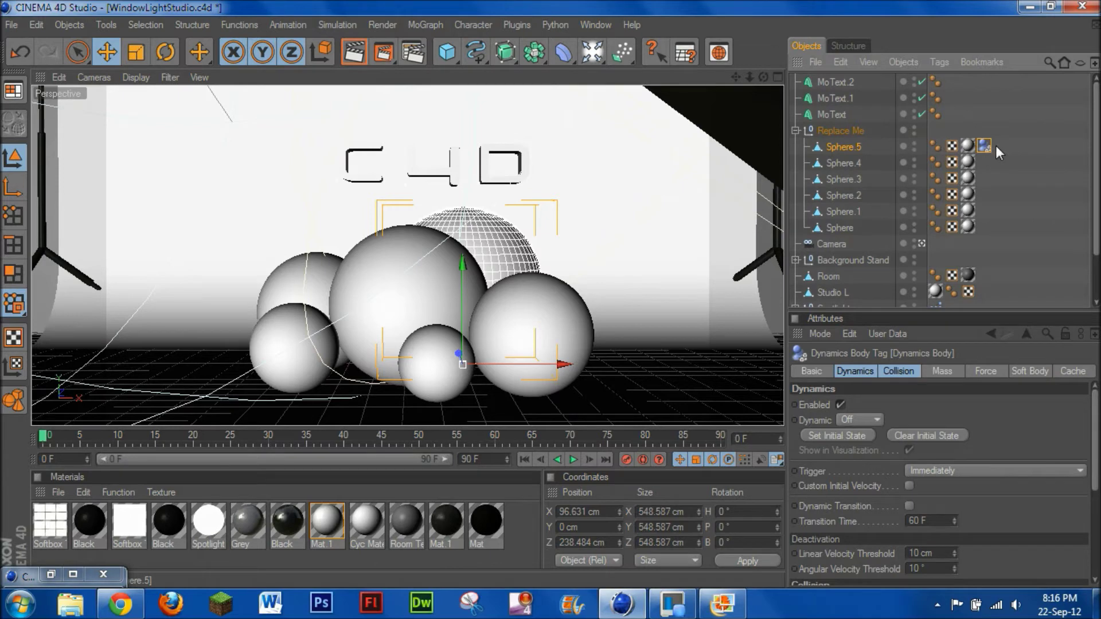
drag(991, 143, 984, 227)
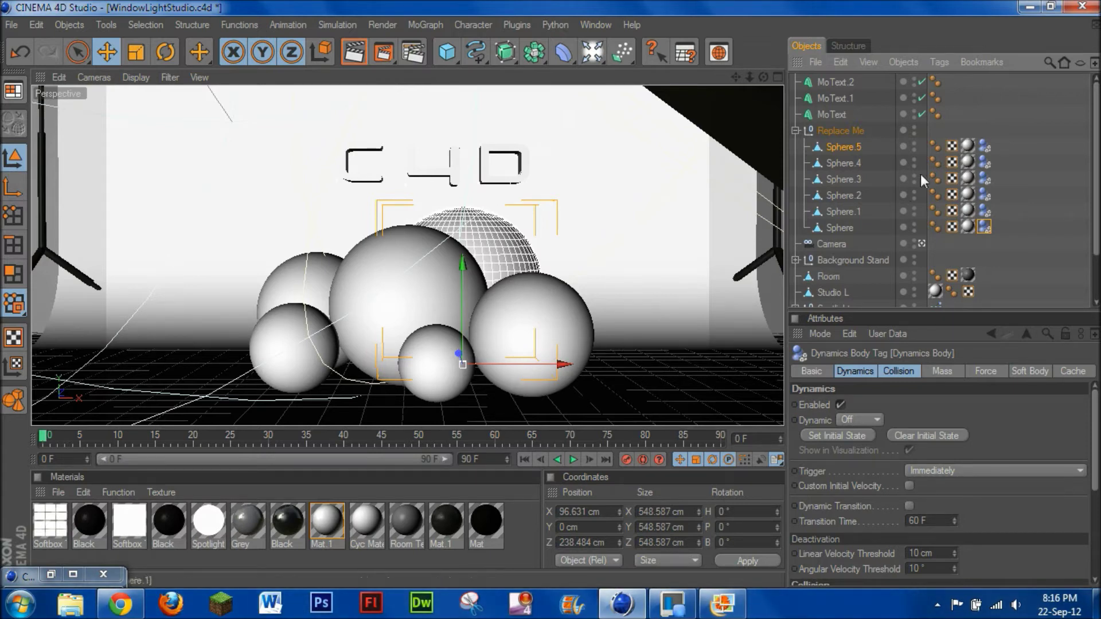
click(838, 113)
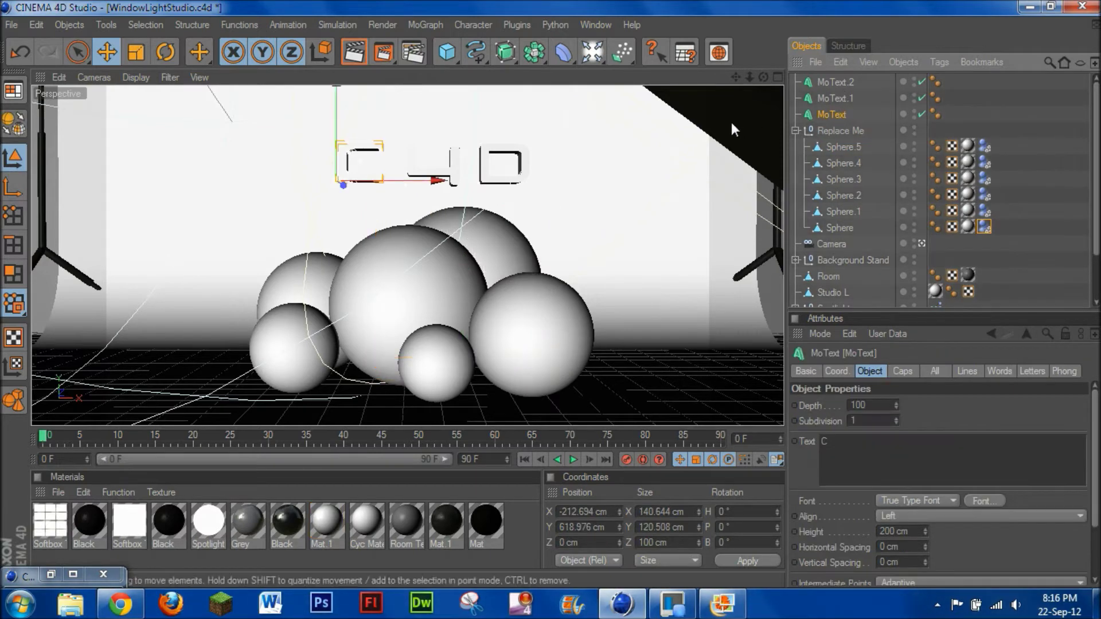
Step: Make MoText a rigid body and copy its Dynamics Body tag to MoText.1 and MoText.2
click(323, 25)
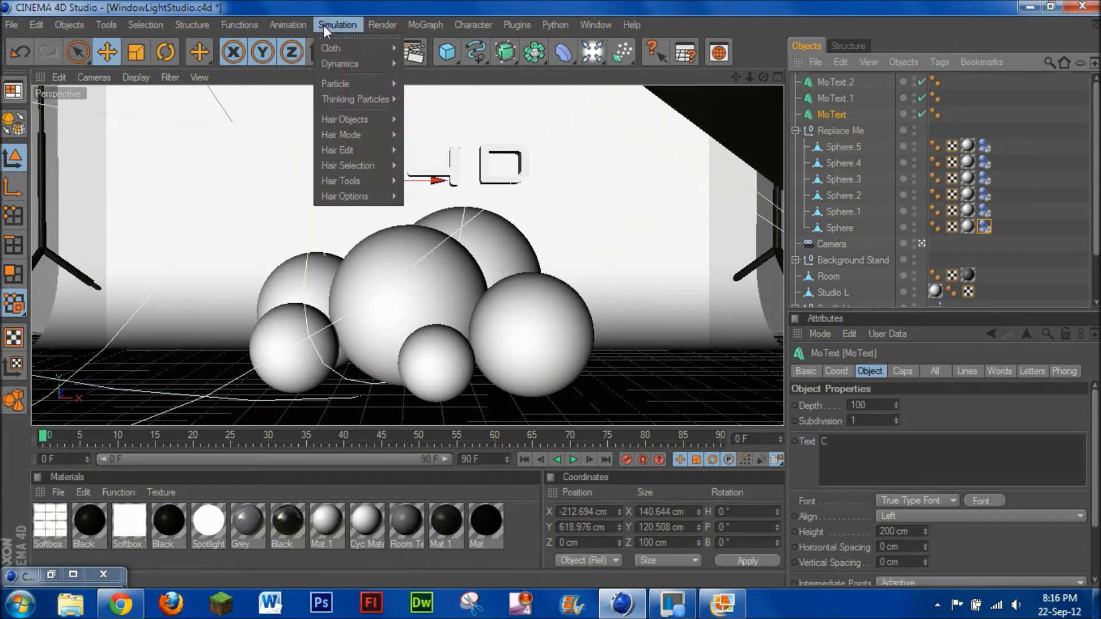
mouse_move(340, 67)
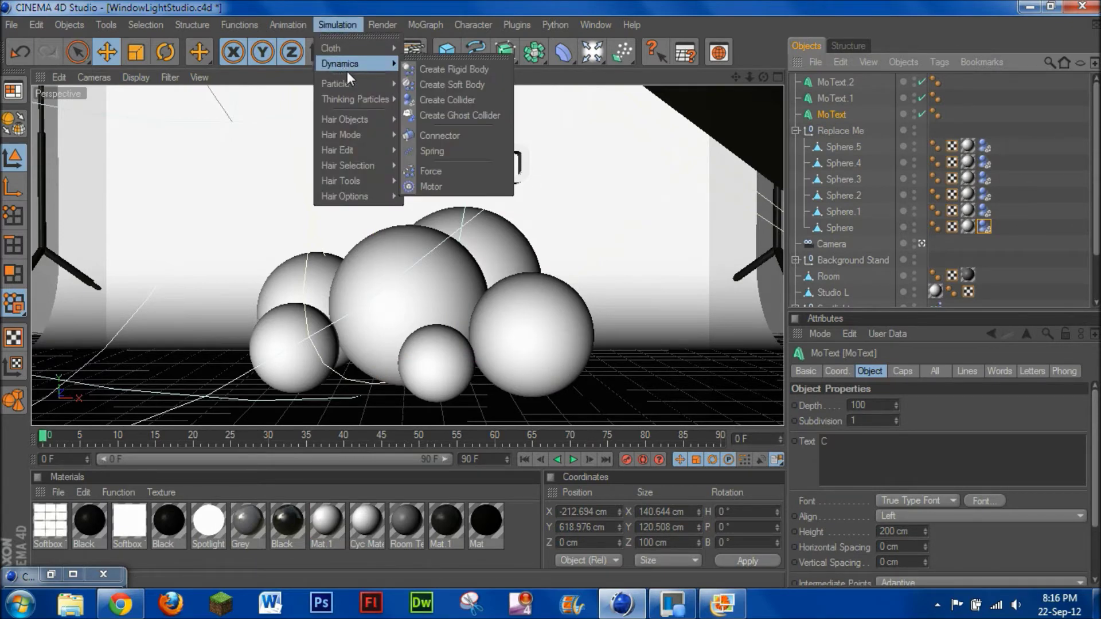
click(427, 71)
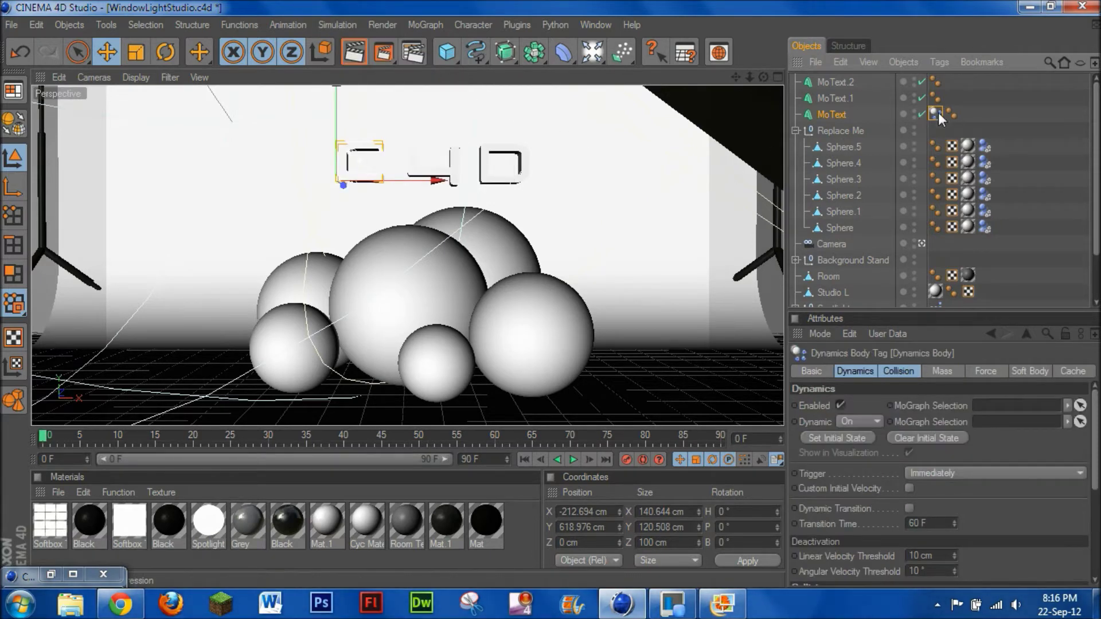
drag(937, 113, 952, 81)
click(969, 103)
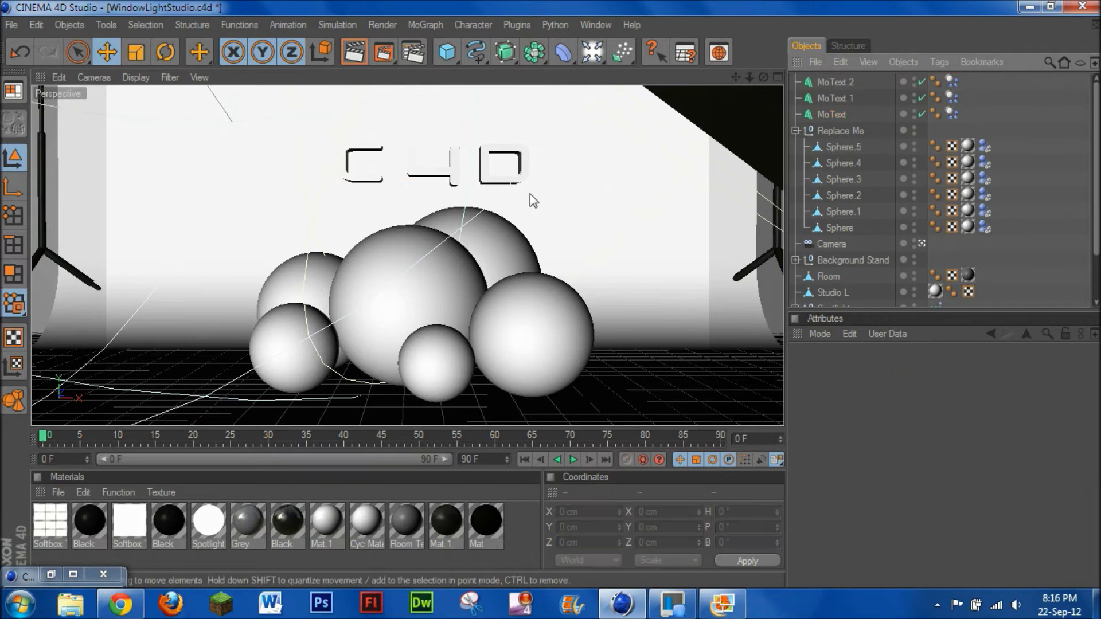
Step: Raise the C, 4 and D letters higher above the spheres
click(370, 163)
click(362, 156)
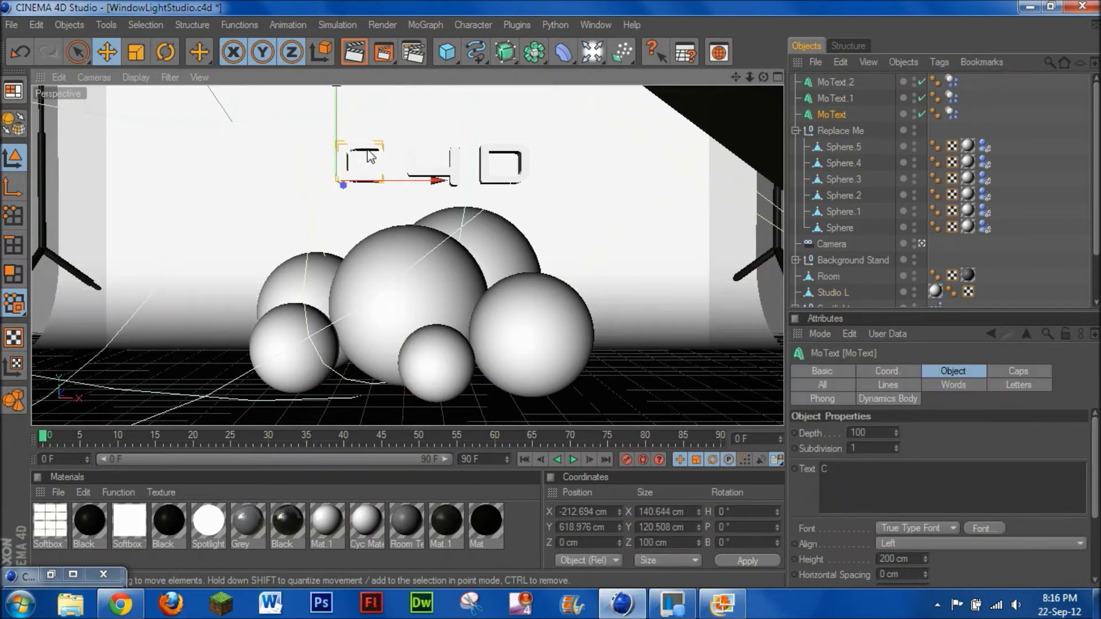
drag(348, 154, 342, 141)
click(410, 164)
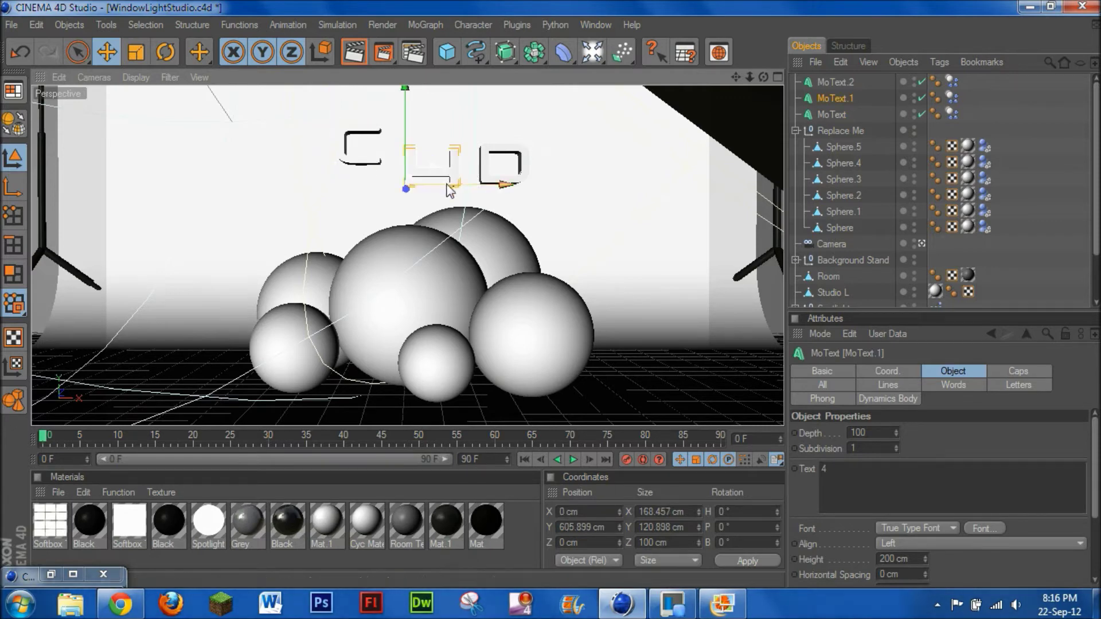
drag(409, 164, 409, 139)
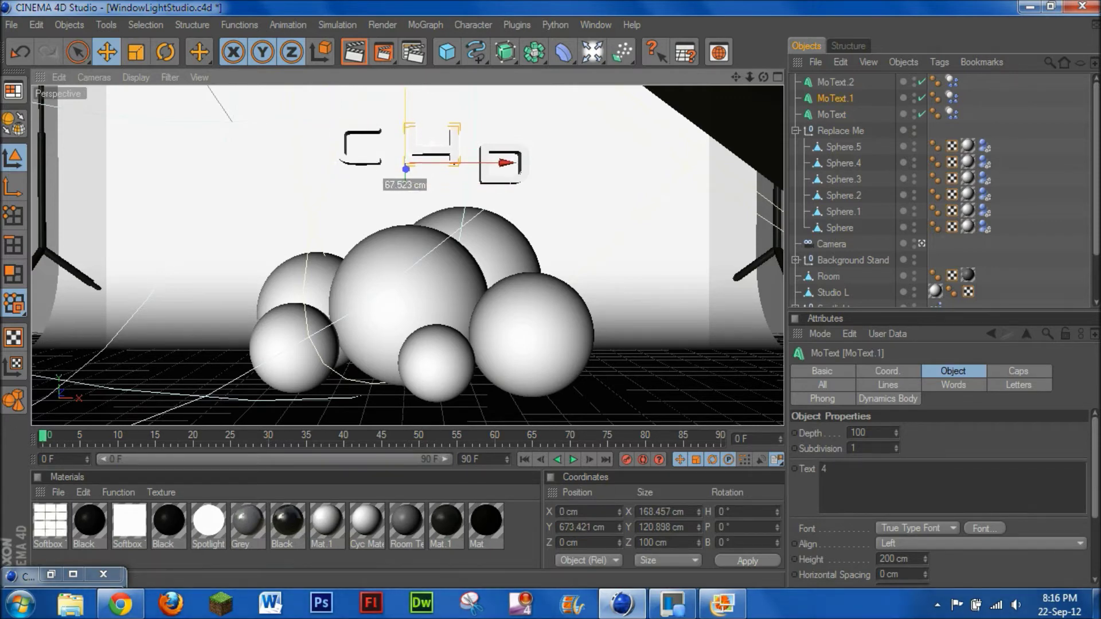
click(481, 159)
drag(480, 160, 480, 138)
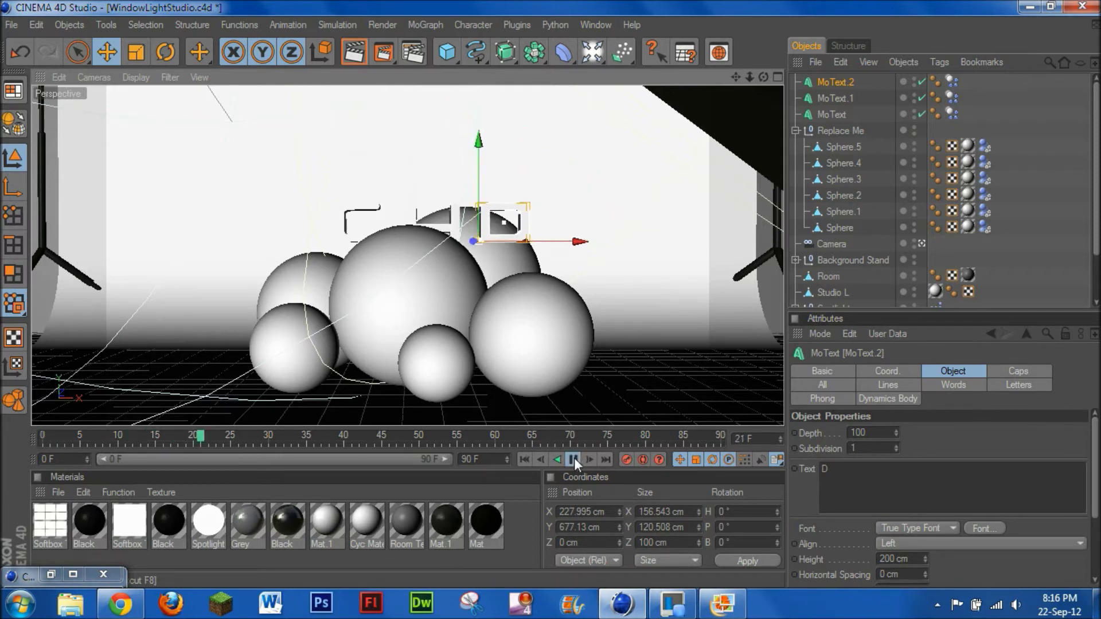
Step: Rewind to frame 0 and respace the letters: C at X -270.213, 4 at -62.495, D at 185.515 cm
click(574, 458)
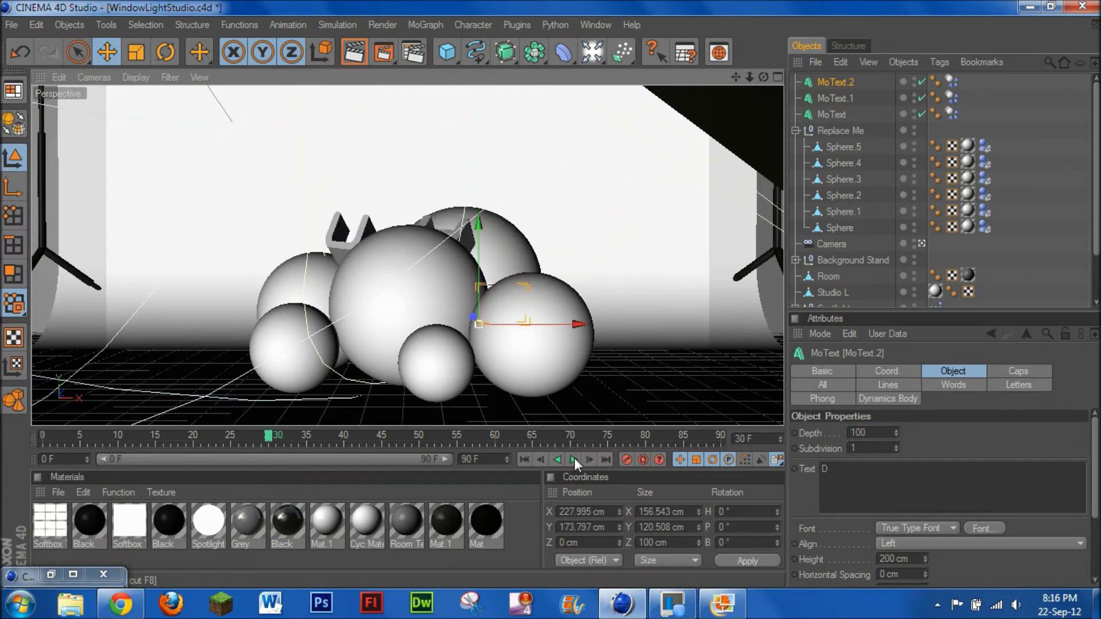
click(42, 437)
click(367, 167)
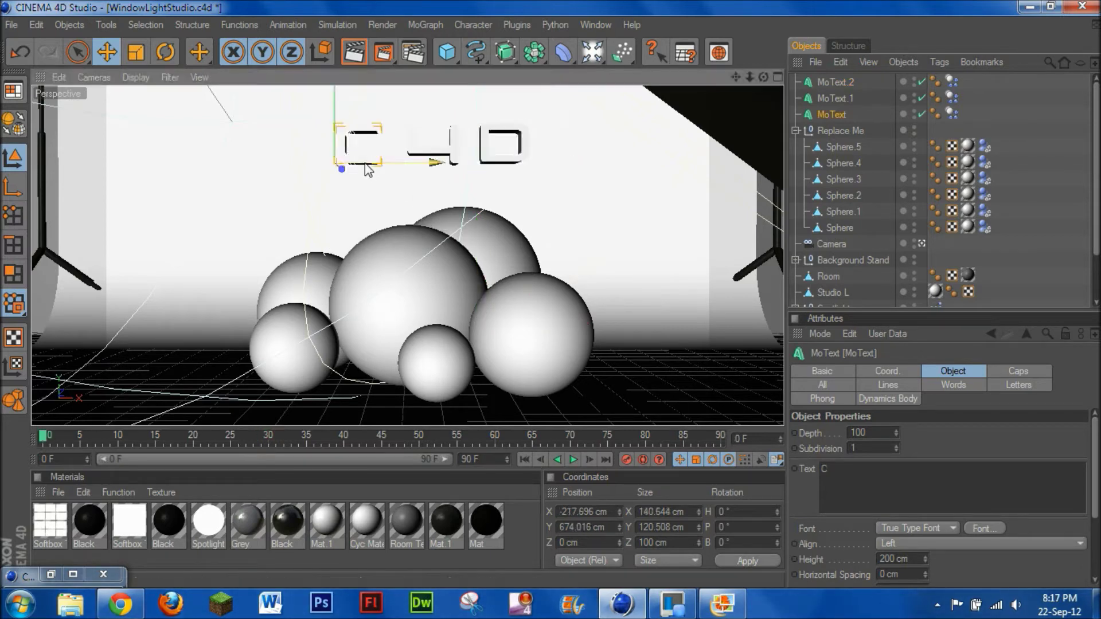
drag(358, 147, 326, 146)
click(436, 151)
drag(436, 152, 409, 152)
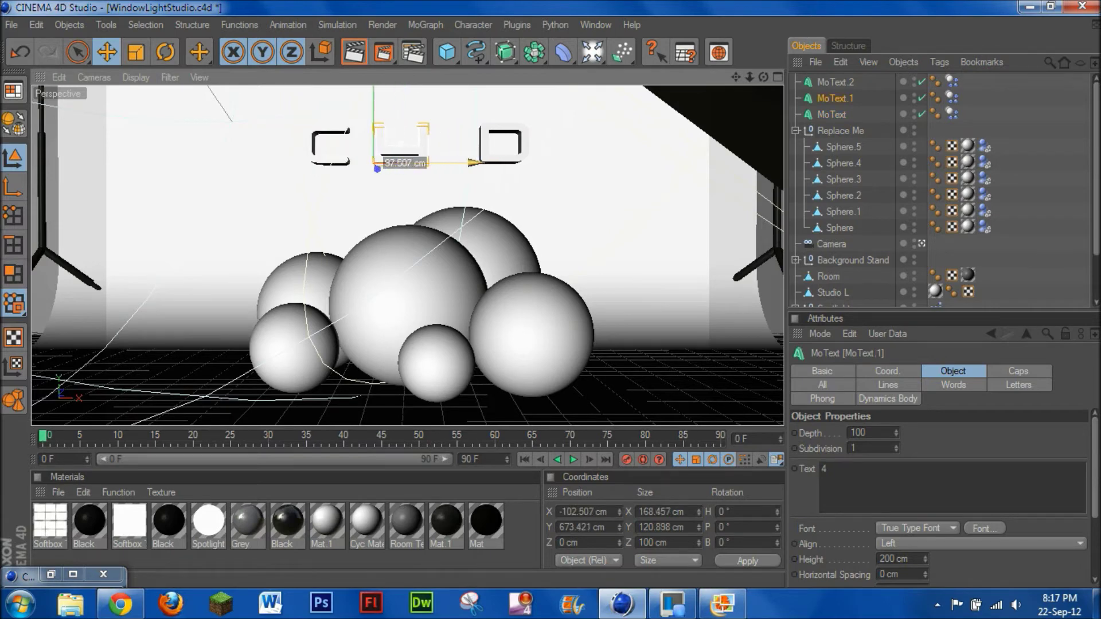
click(510, 170)
drag(511, 170, 455, 168)
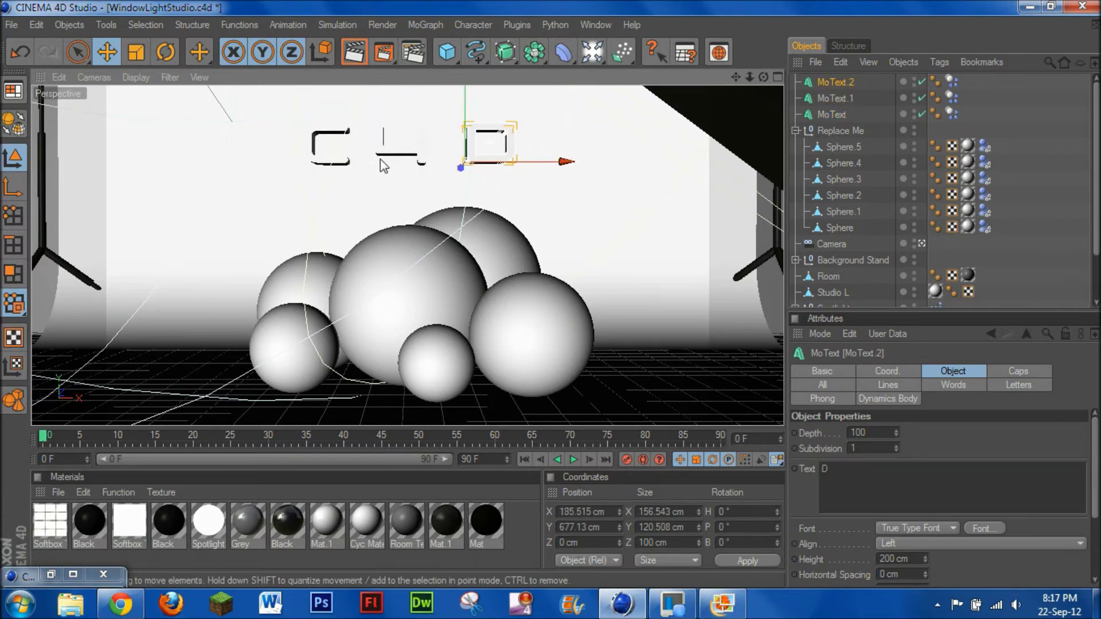
click(344, 171)
drag(344, 171, 383, 142)
click(404, 154)
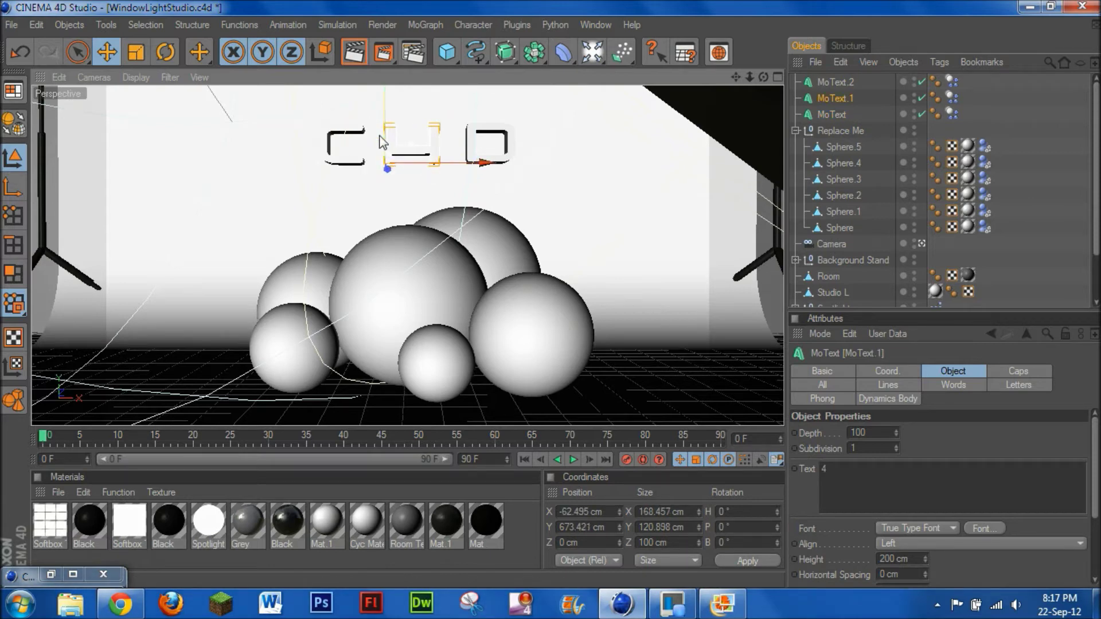
click(381, 273)
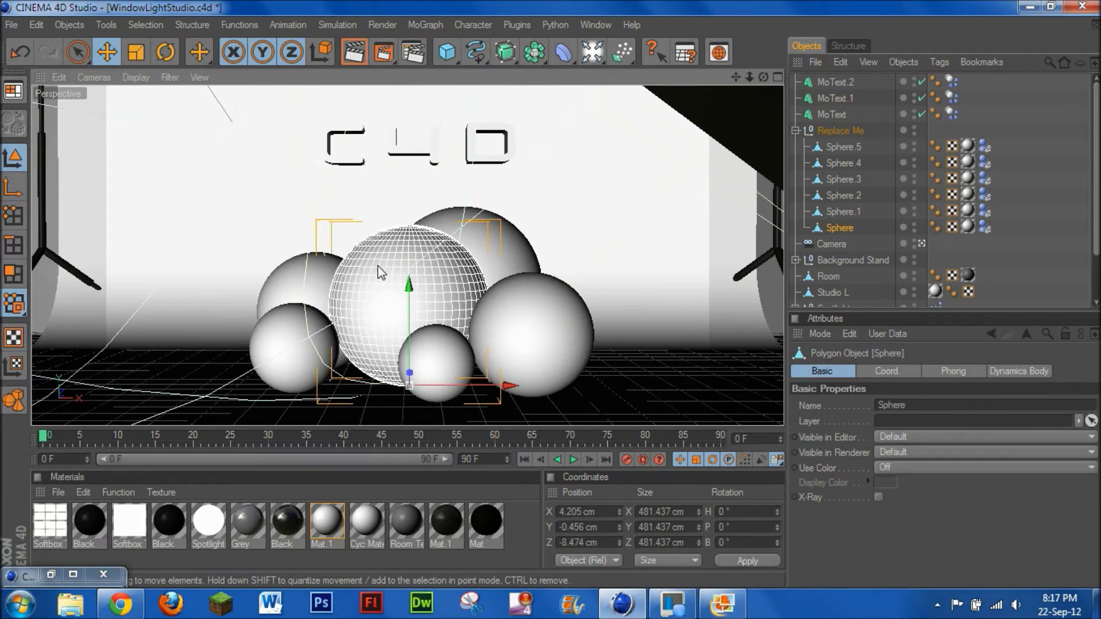
Step: Match the 4 letter's depth to the central sphere's Z, and nudge the 4 and D letters left
click(604, 543)
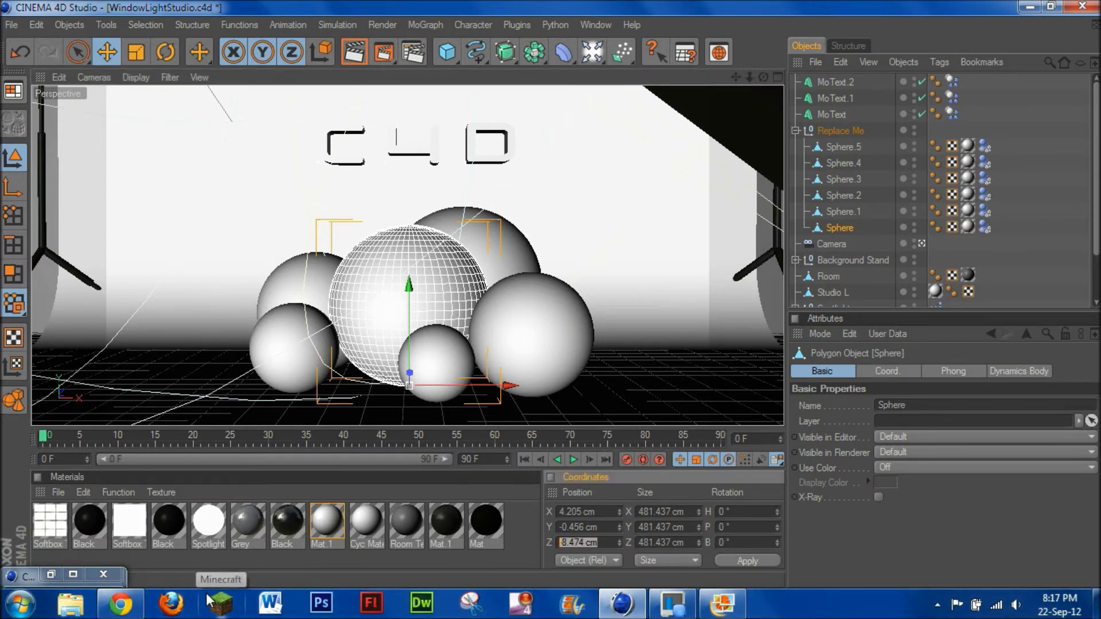
click(398, 152)
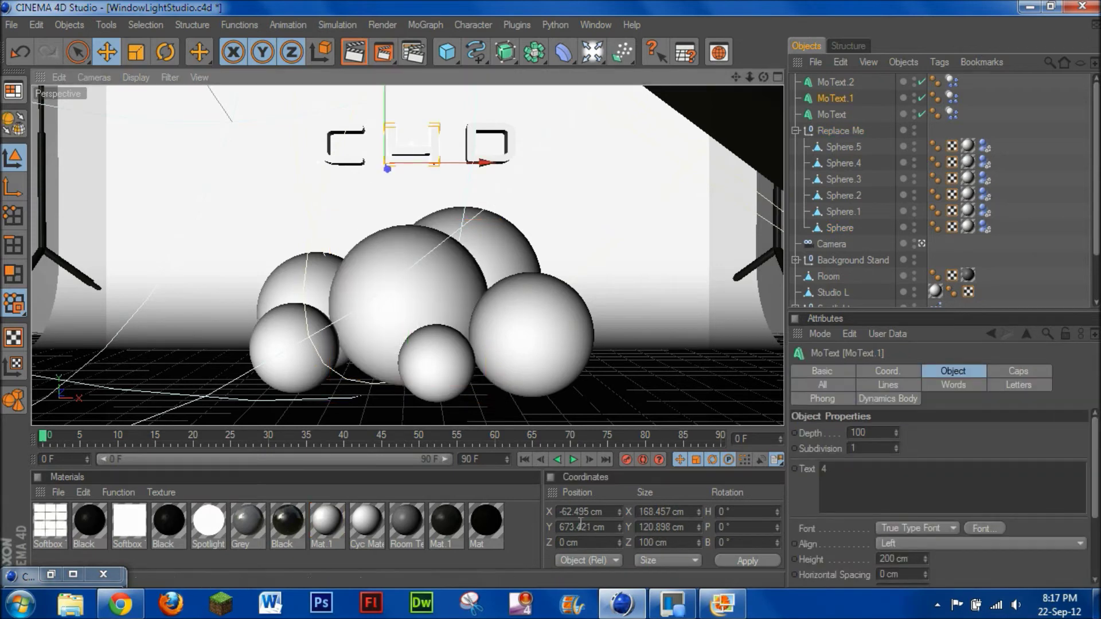
click(593, 544)
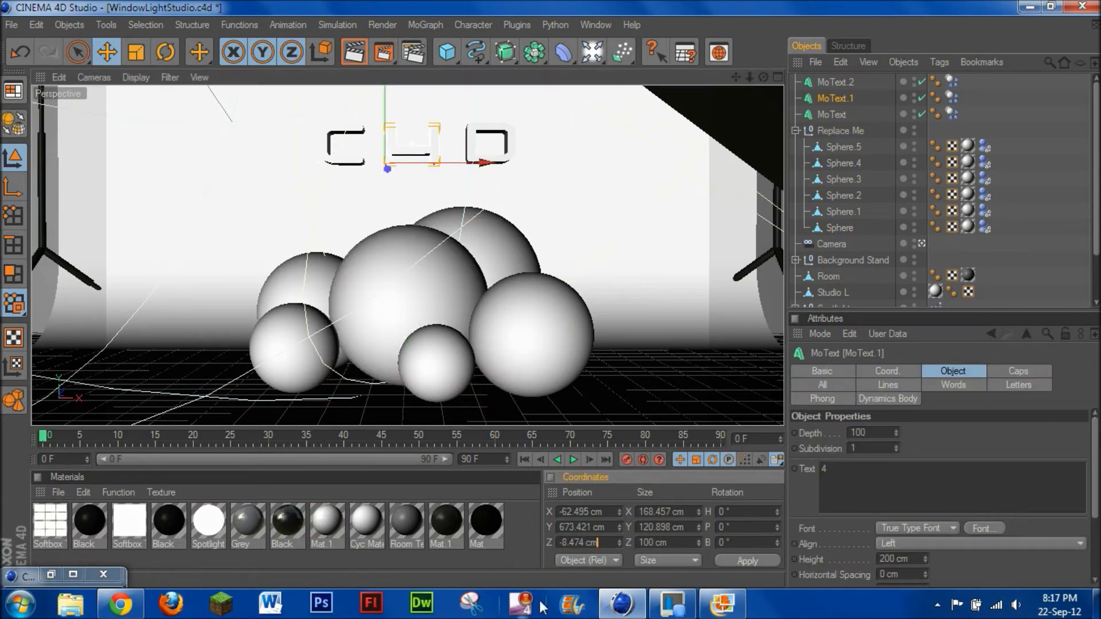
click(346, 164)
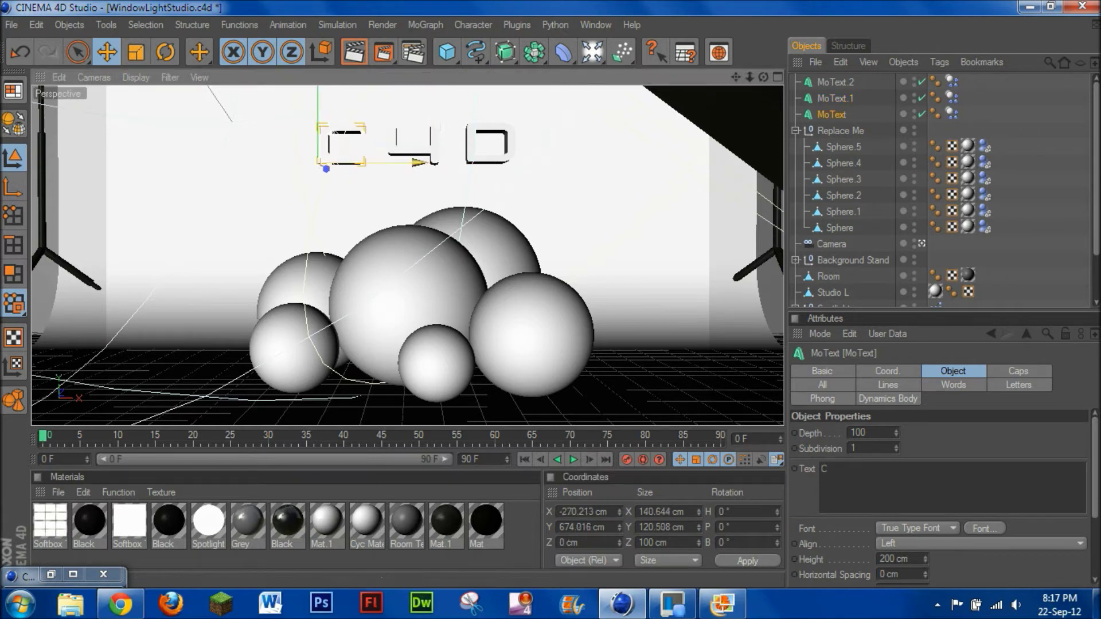
click(435, 159)
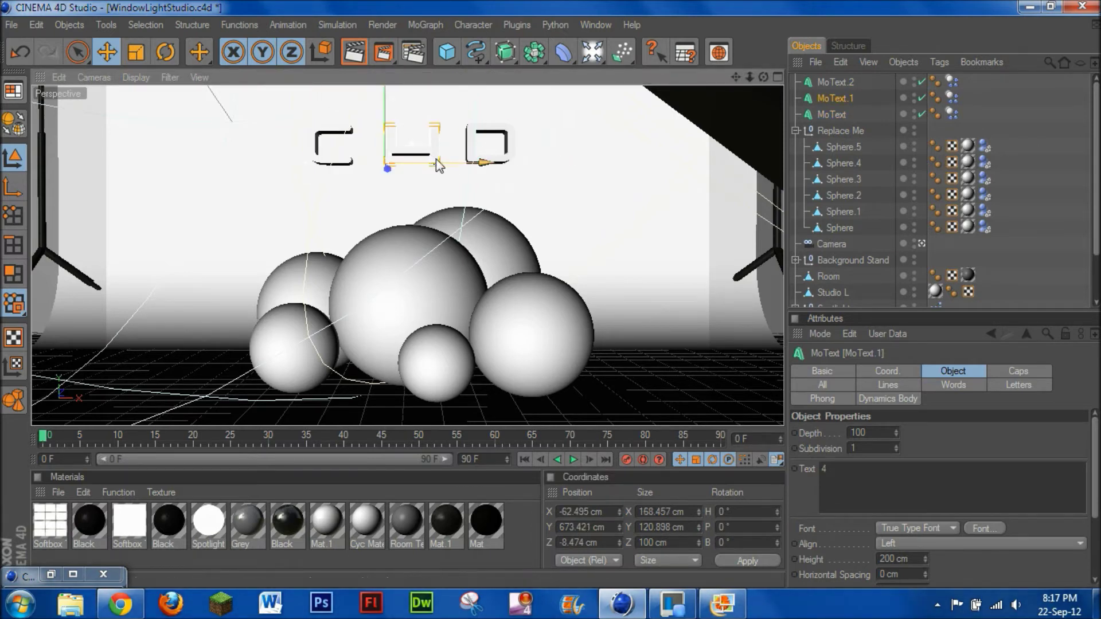
drag(438, 167, 423, 165)
click(490, 167)
drag(489, 167, 483, 168)
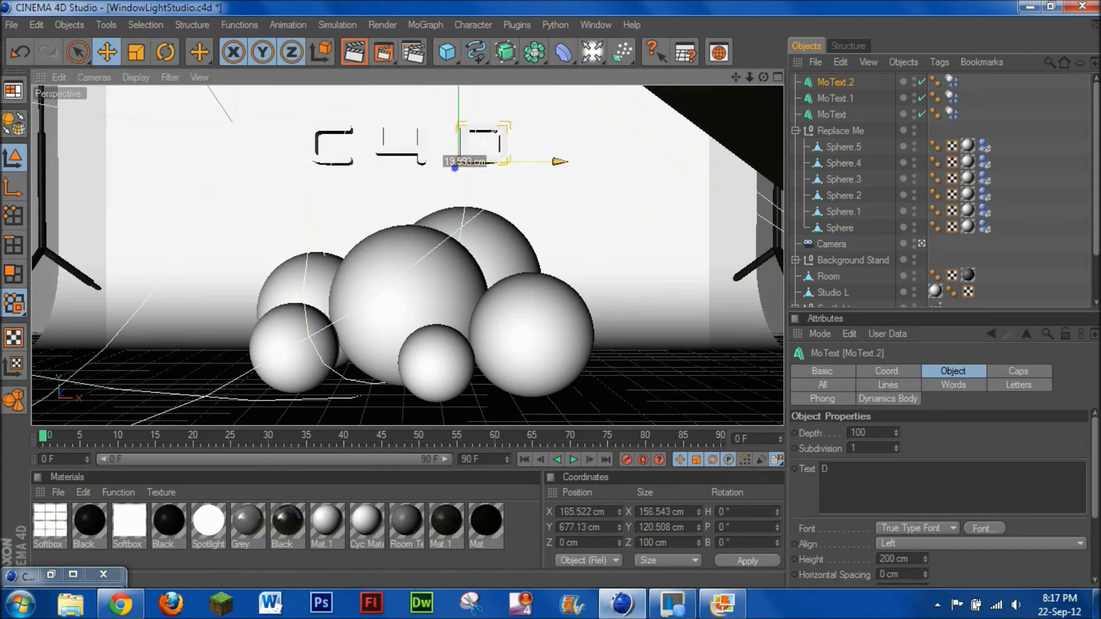
Step: Copy the central sphere's Z value and set the D letter's Z position to -8.474 cm
click(591, 544)
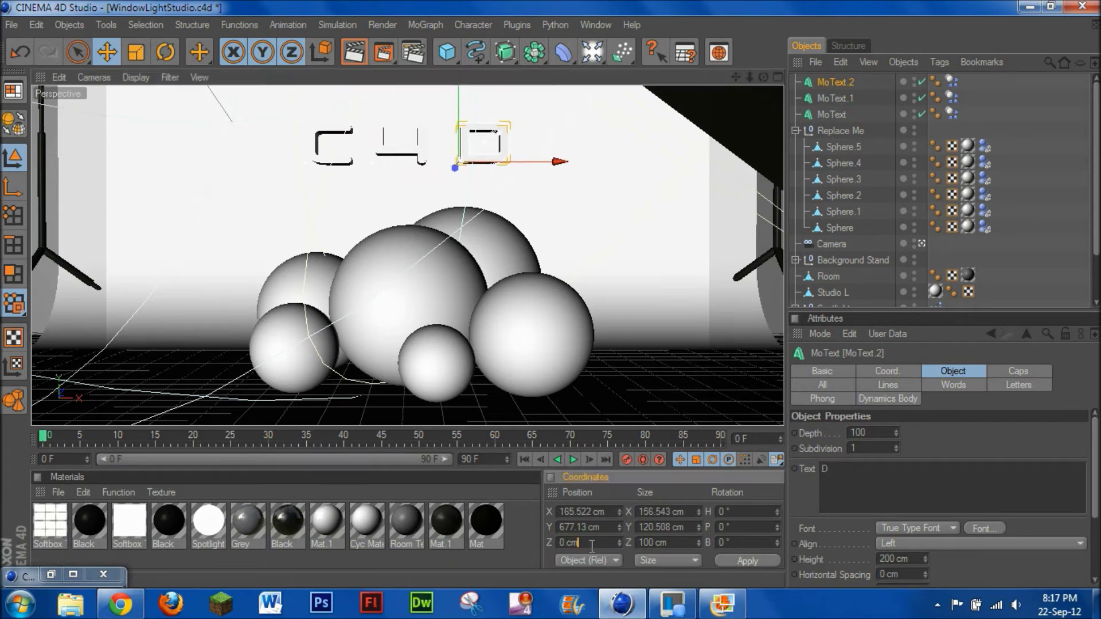
double_click(592, 544)
click(459, 175)
click(401, 276)
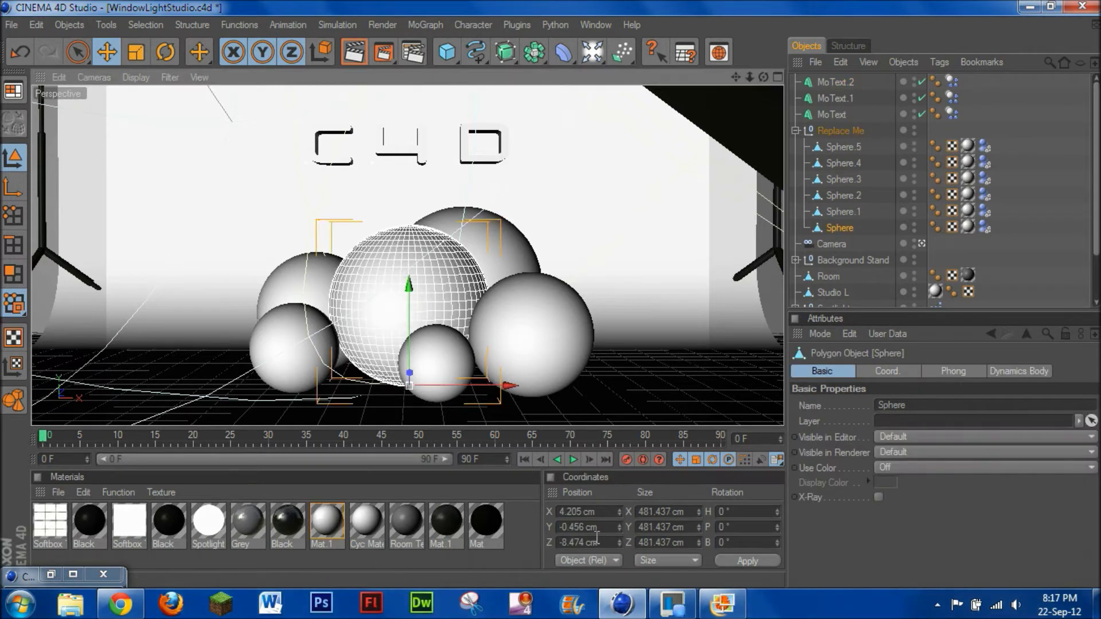
double_click(605, 541)
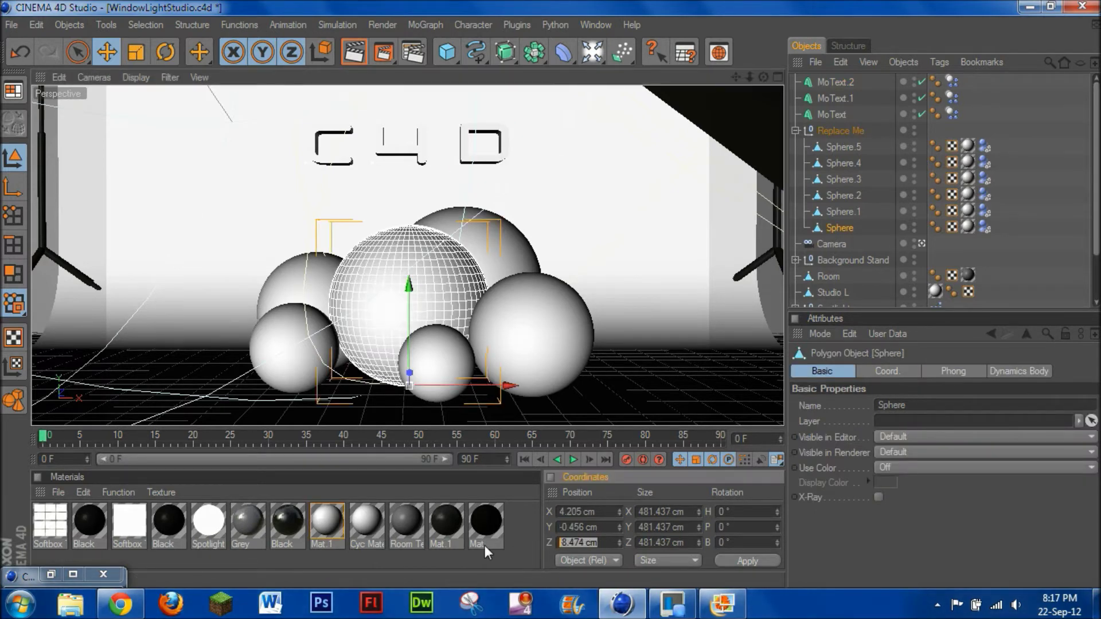
click(486, 150)
double_click(594, 542)
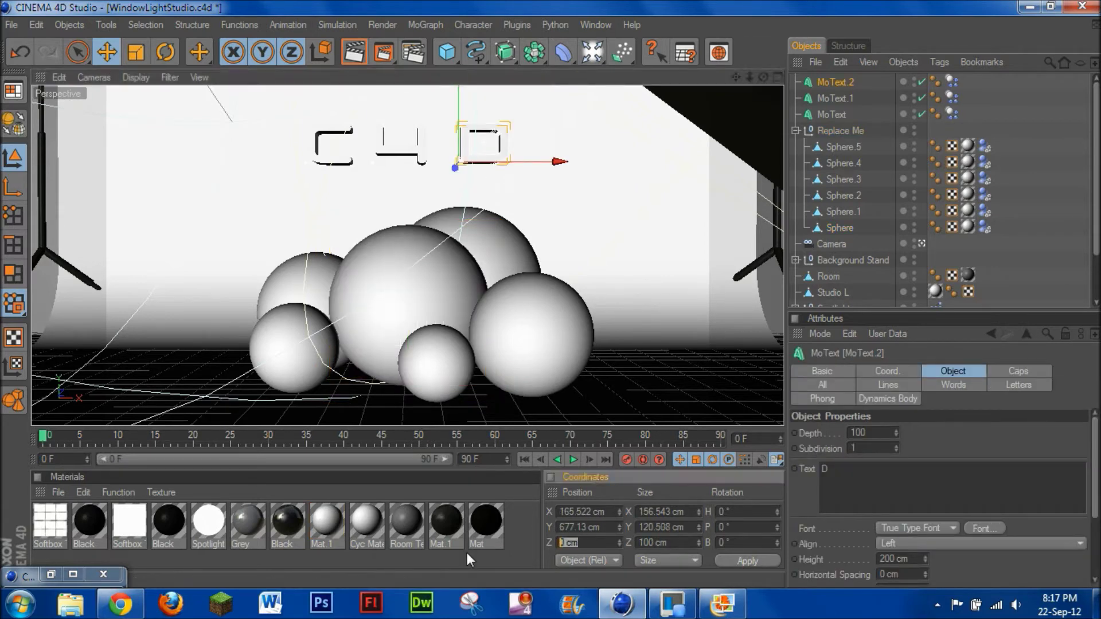
text(-8.474)
key(Return)
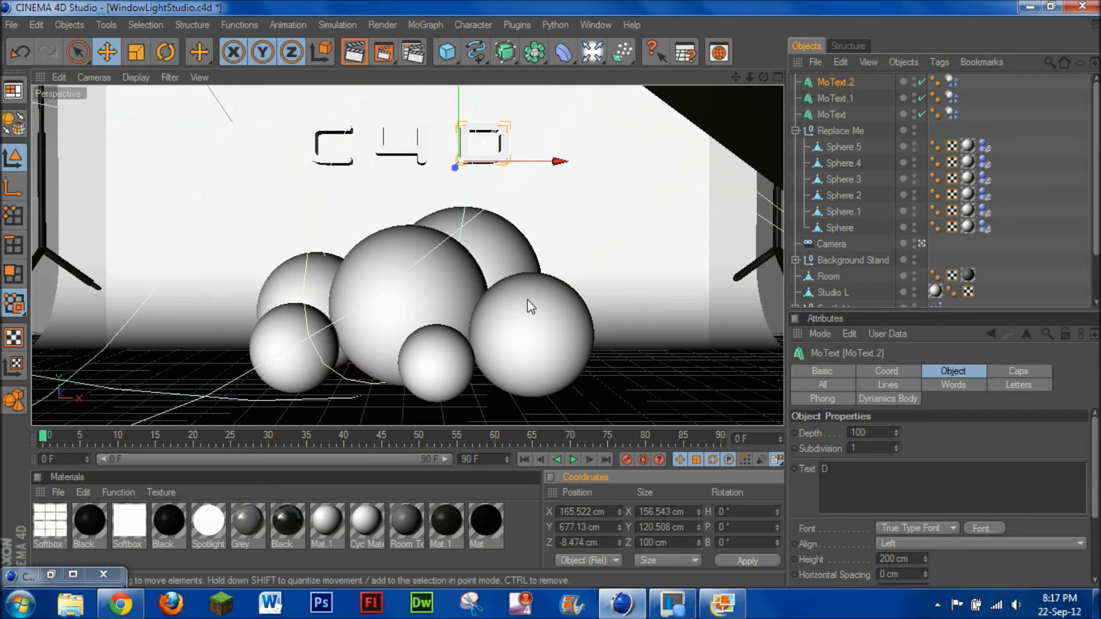
Step: From frame 0, set Sphere.1's Z position to -14.269 cm and replay the letters' fall
click(574, 460)
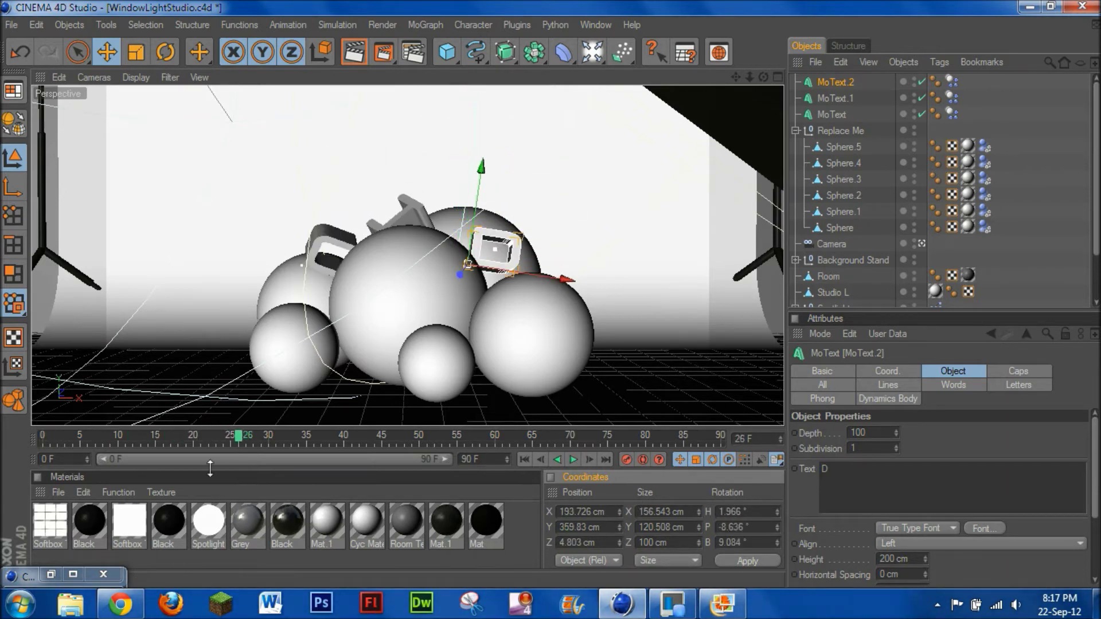
click(38, 439)
click(570, 542)
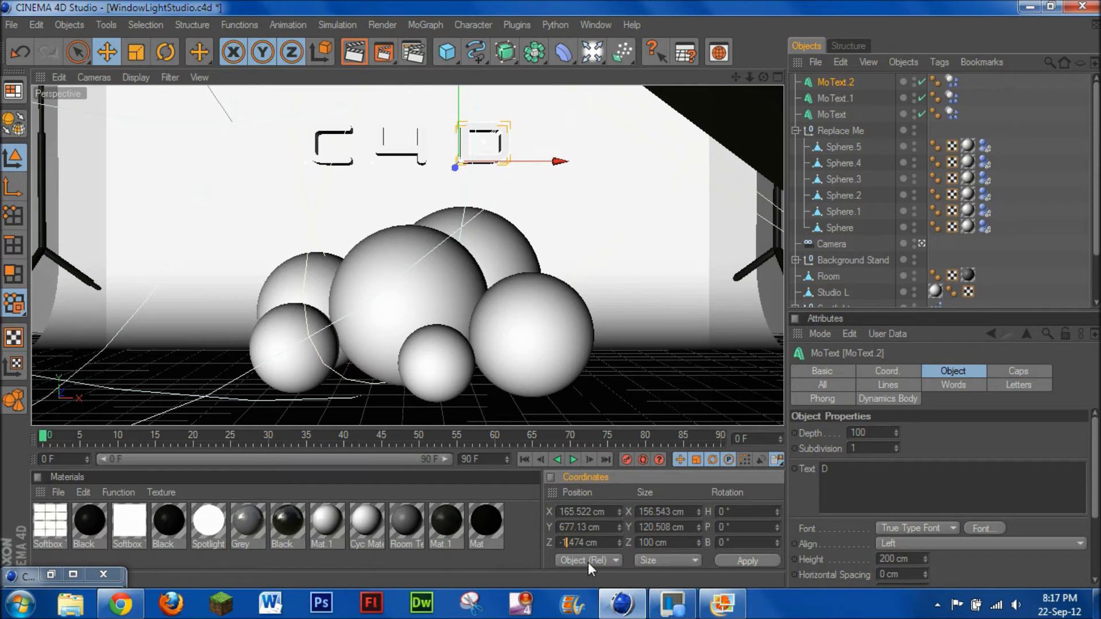
click(542, 319)
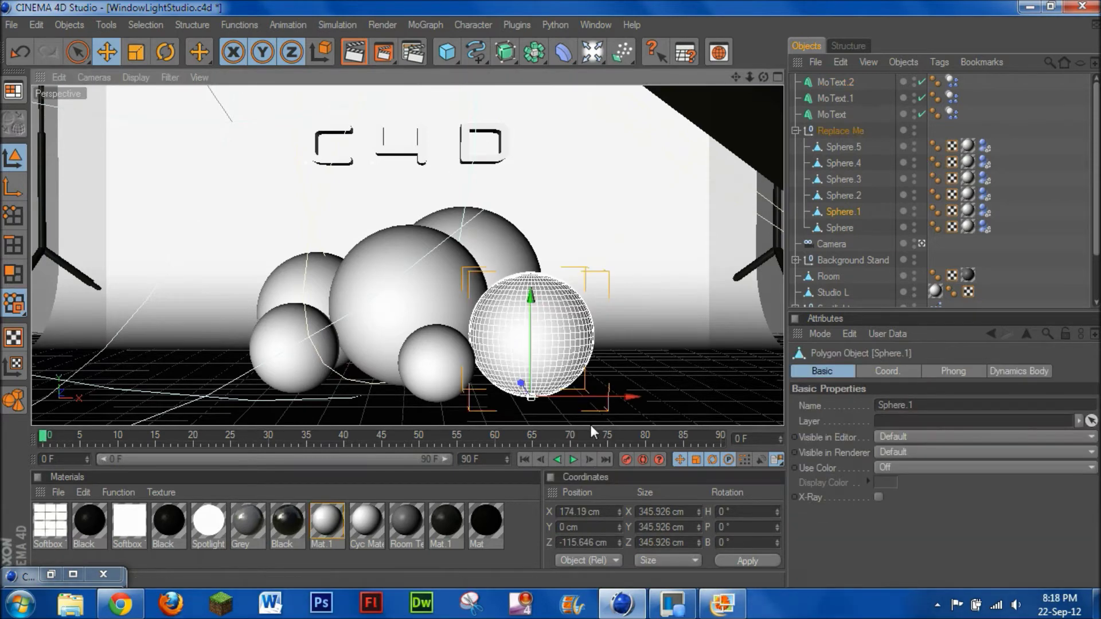
drag(521, 383, 523, 393)
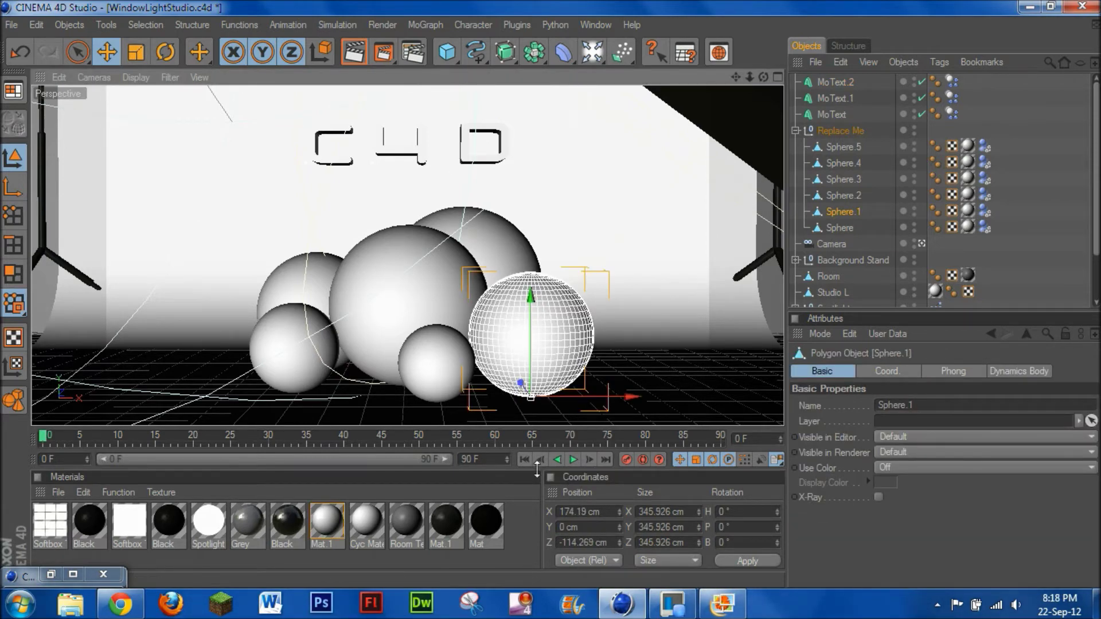
click(573, 543)
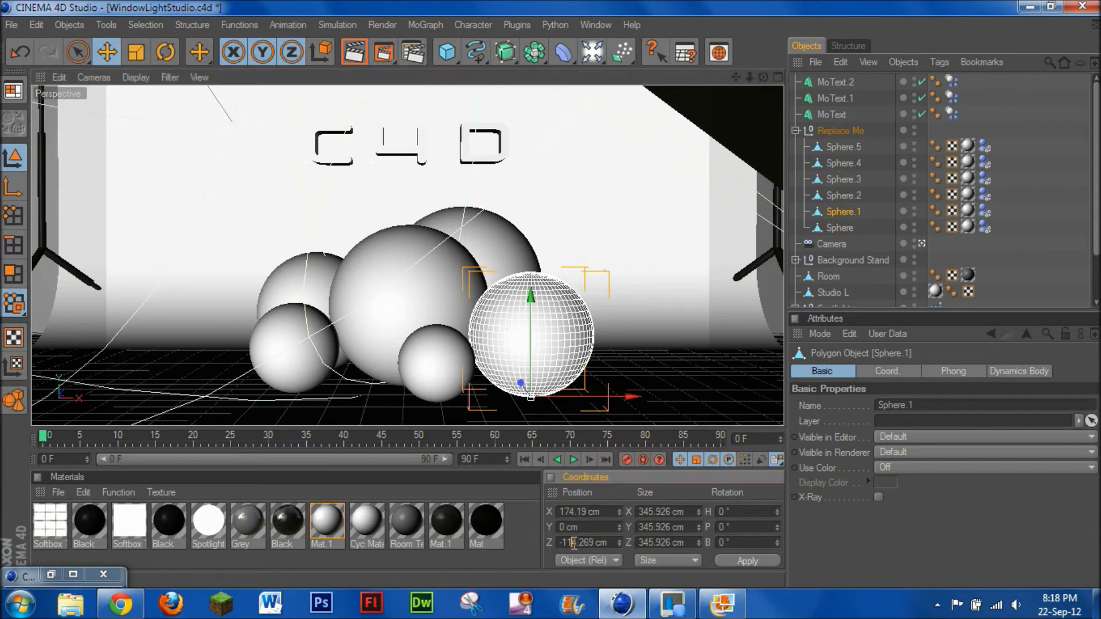
key(BackSpace)
key(Return)
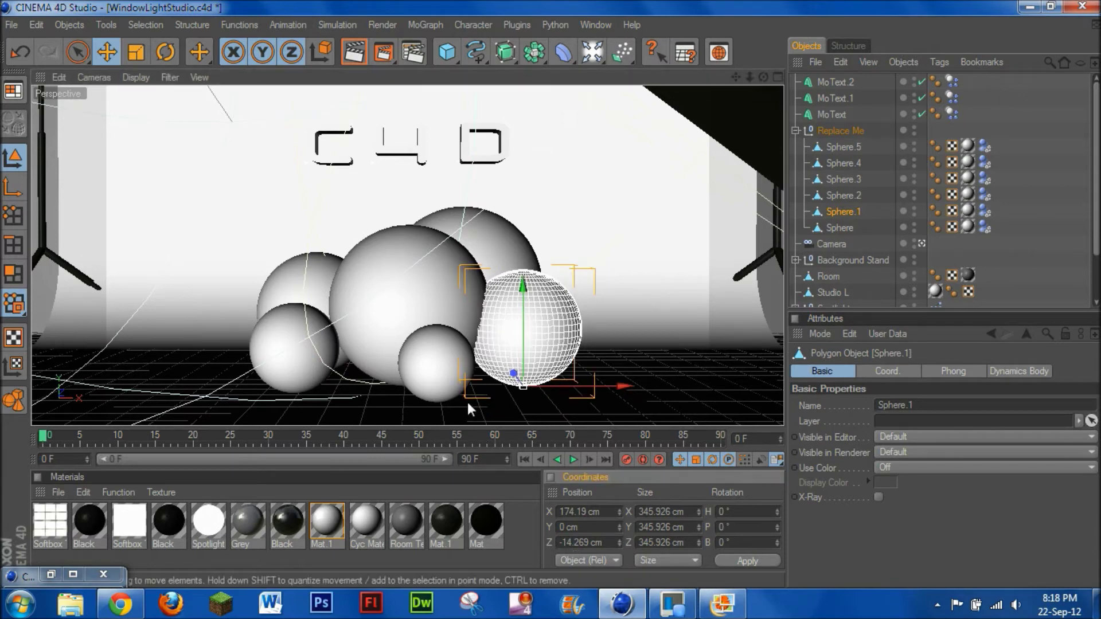
click(573, 462)
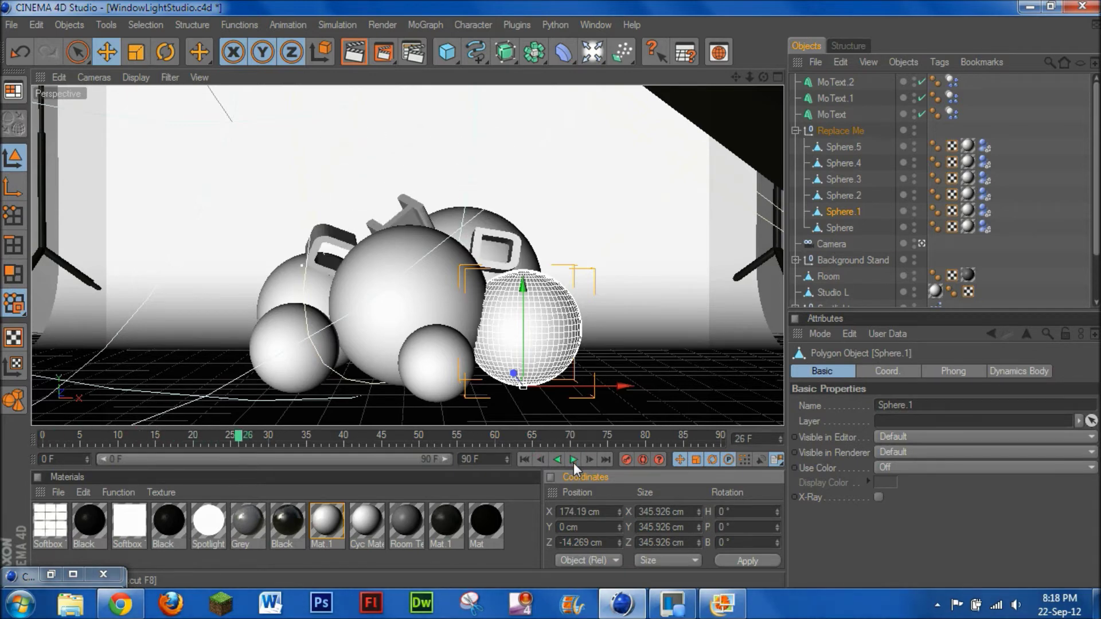
Step: Scrub back to frame 0 and inspect the C, 4 and D MoText letters above the spheres
drag(236, 441, 158, 446)
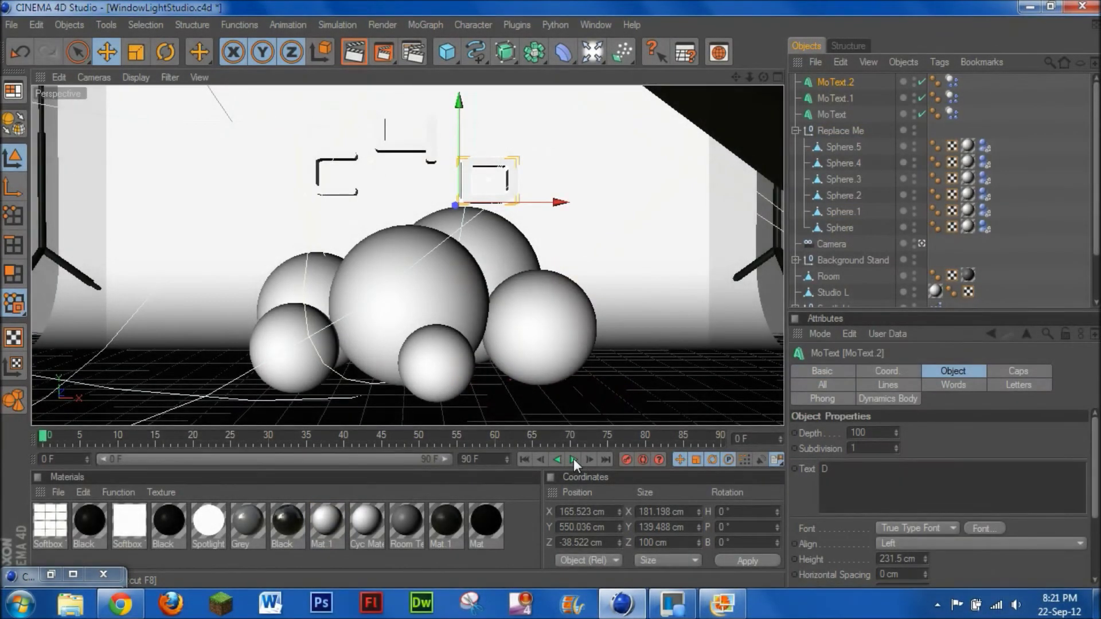
click(330, 193)
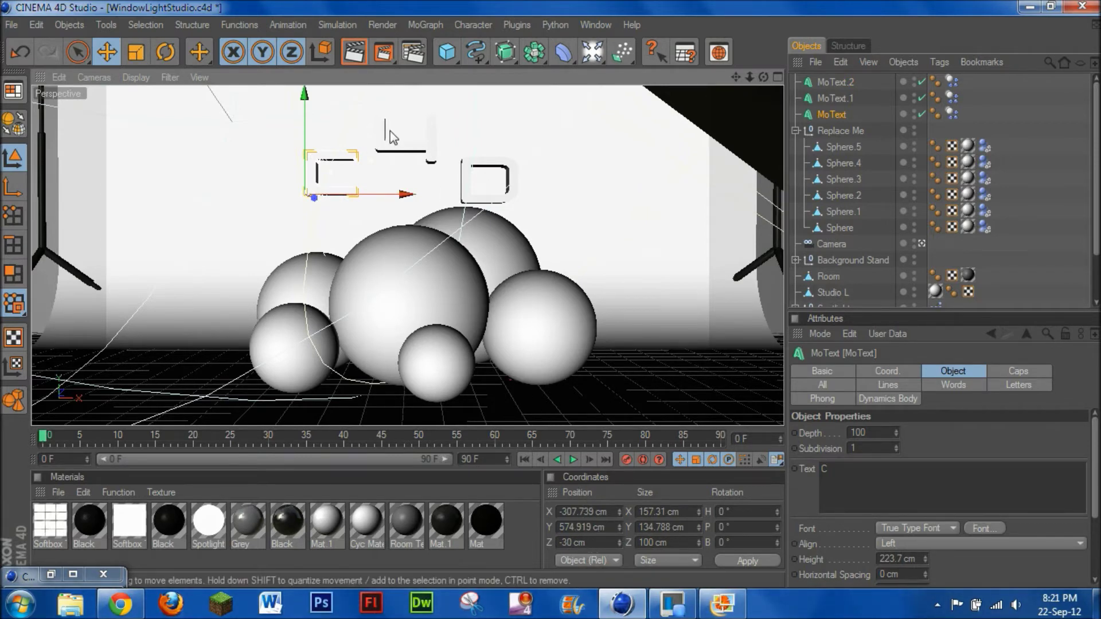
click(387, 150)
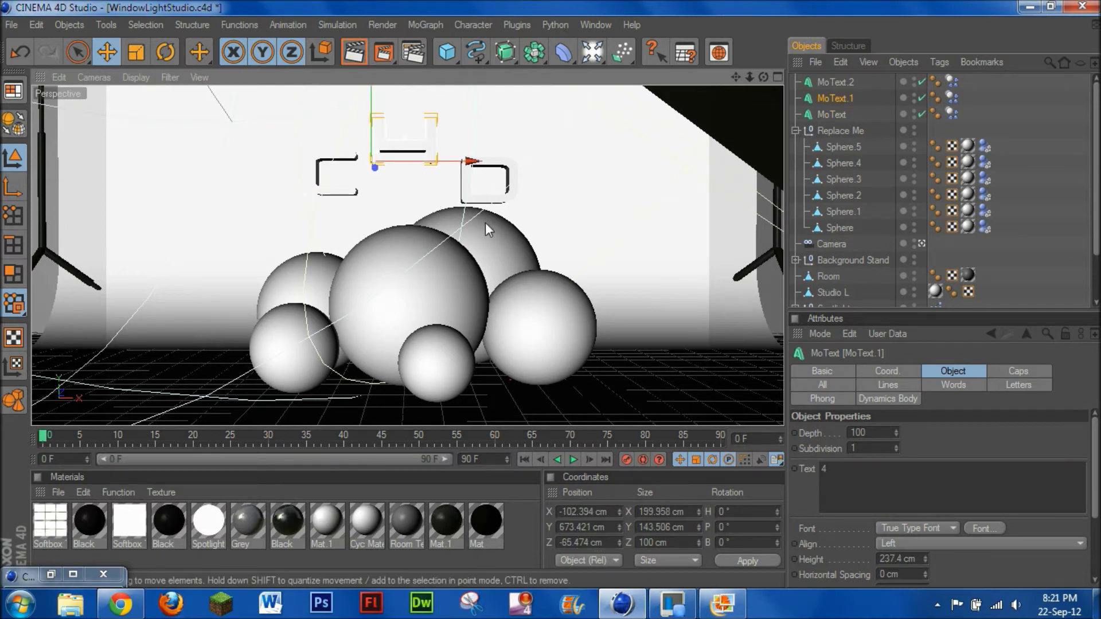
click(490, 187)
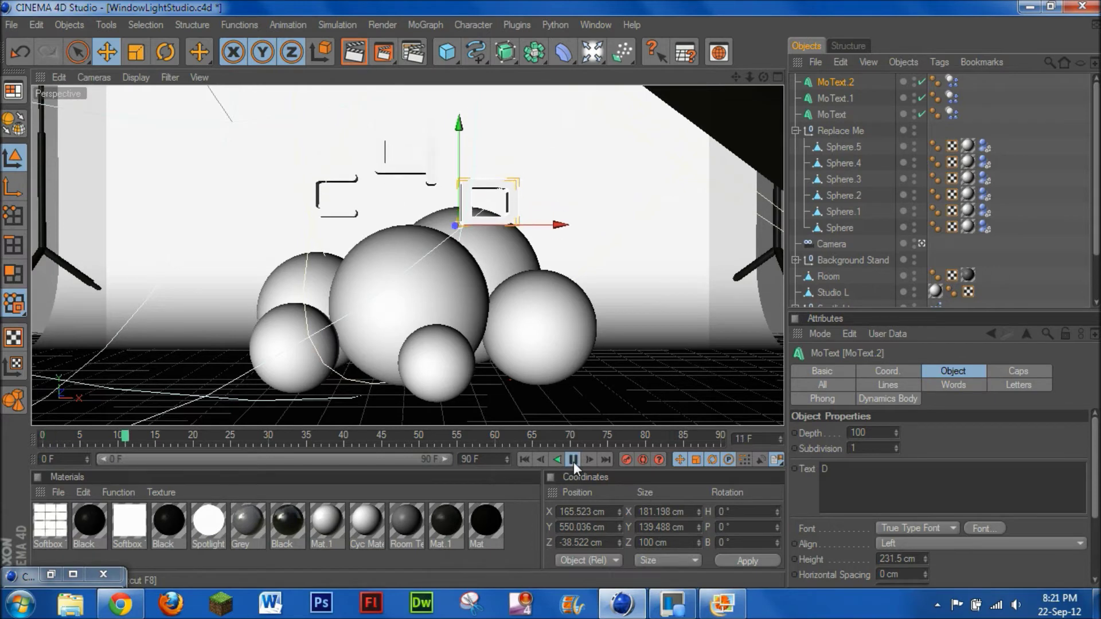
Step: Play the drop to about frame 24 and render a preview of the active view
click(574, 460)
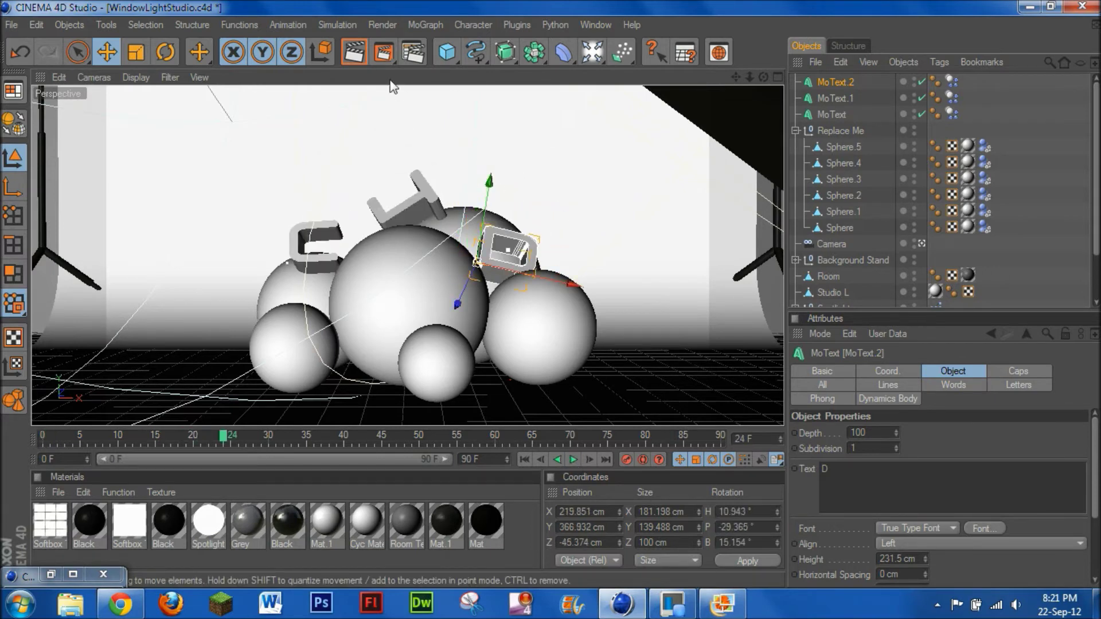
click(351, 53)
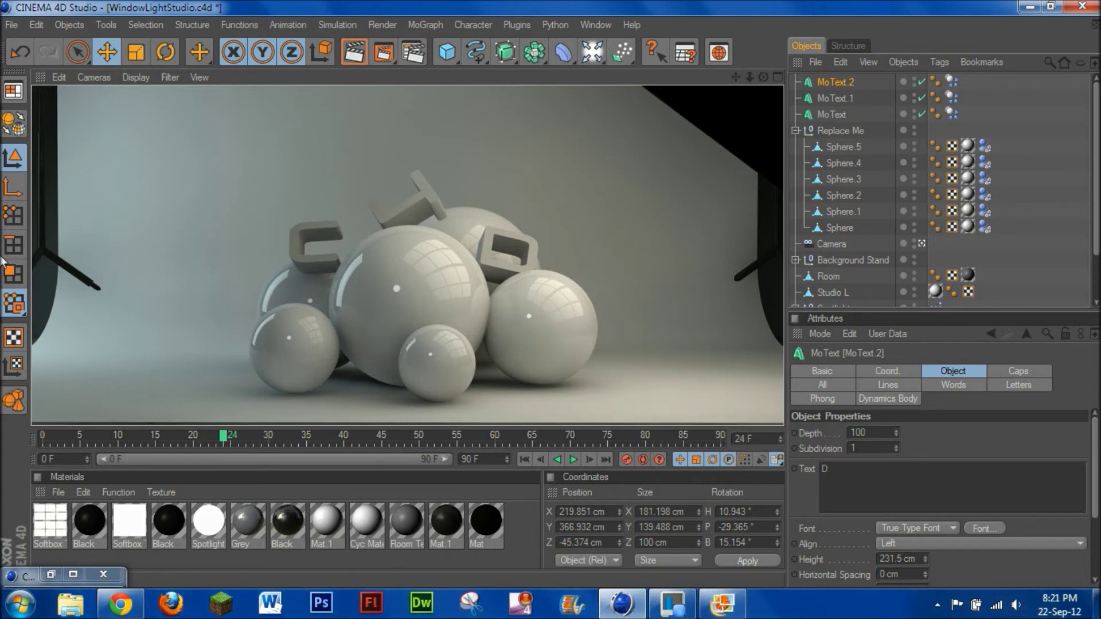
Step: From frame 0, slide the C and D letters left along X, replay the fall and re-render at frame 21
key(shift+f)
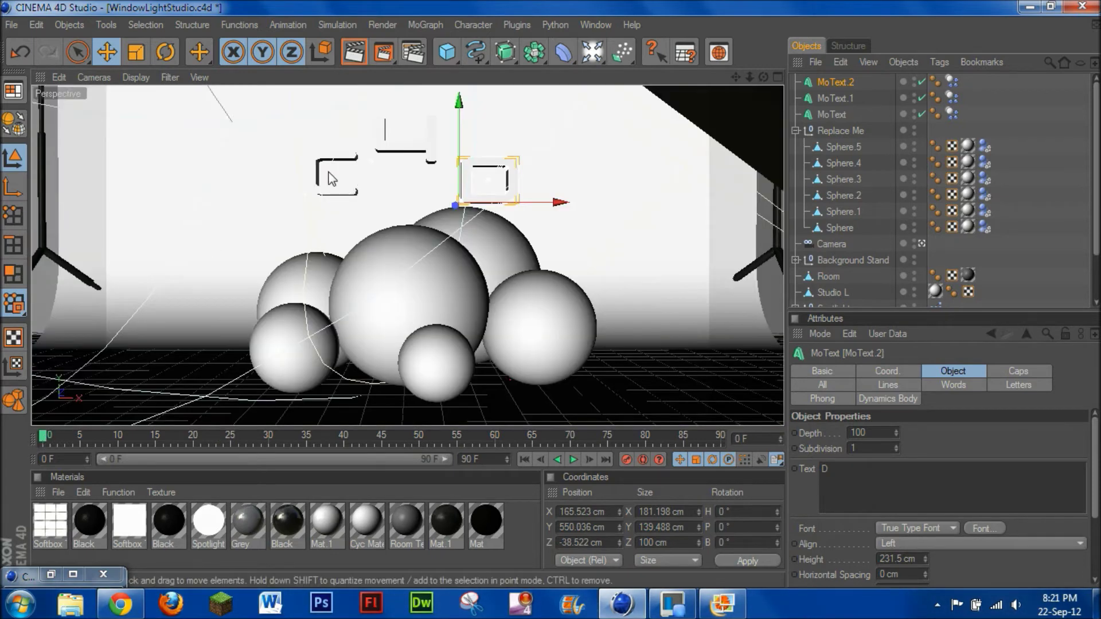
click(318, 181)
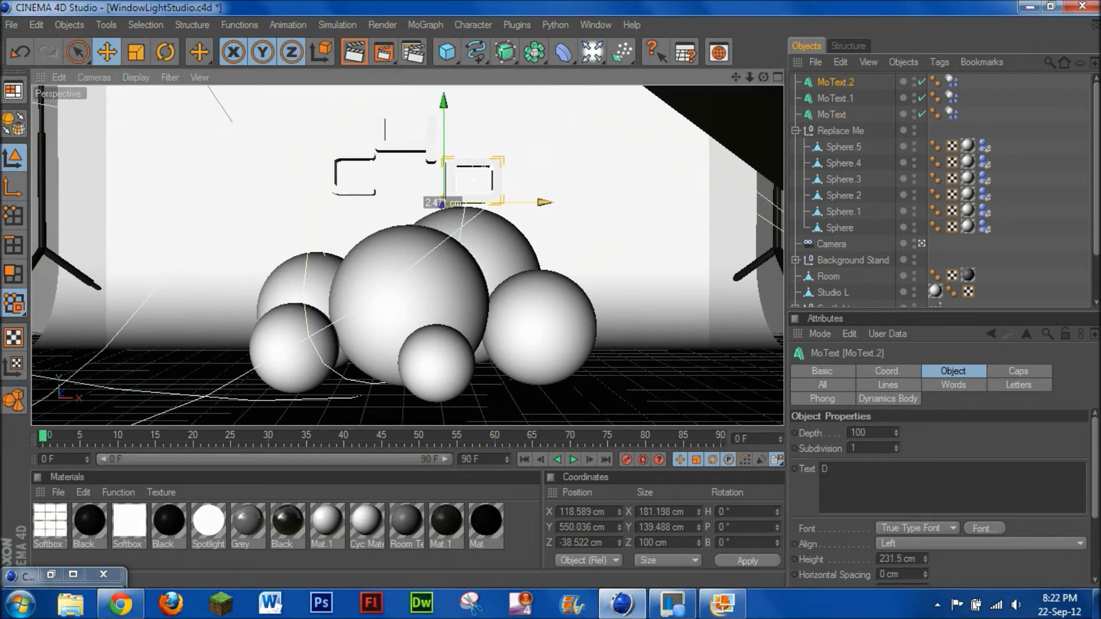
drag(471, 208, 487, 207)
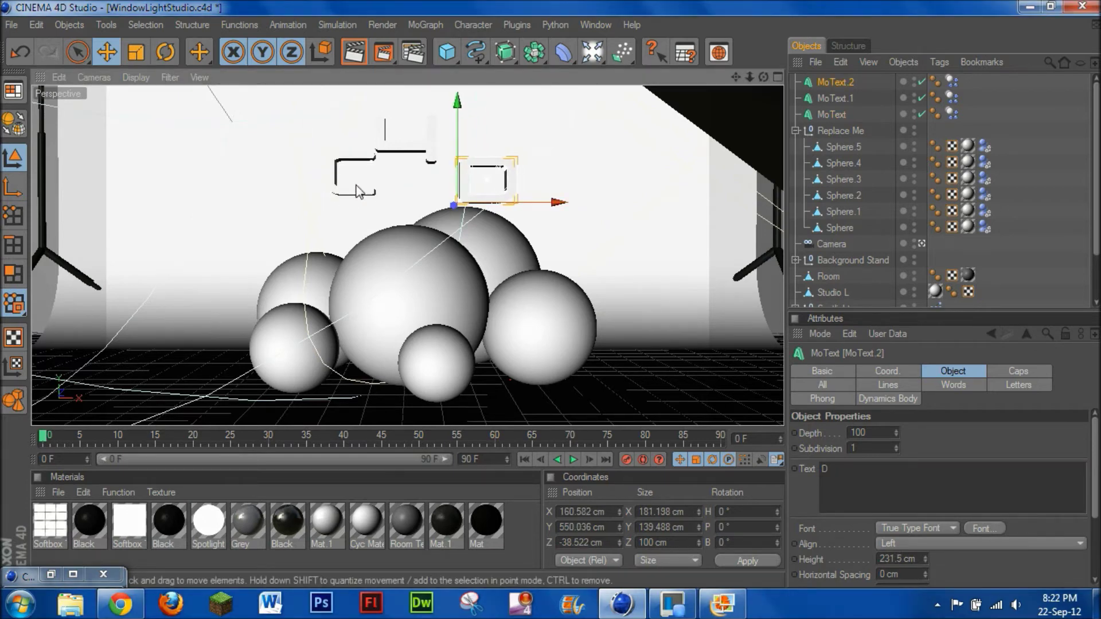
click(351, 198)
drag(362, 205, 365, 205)
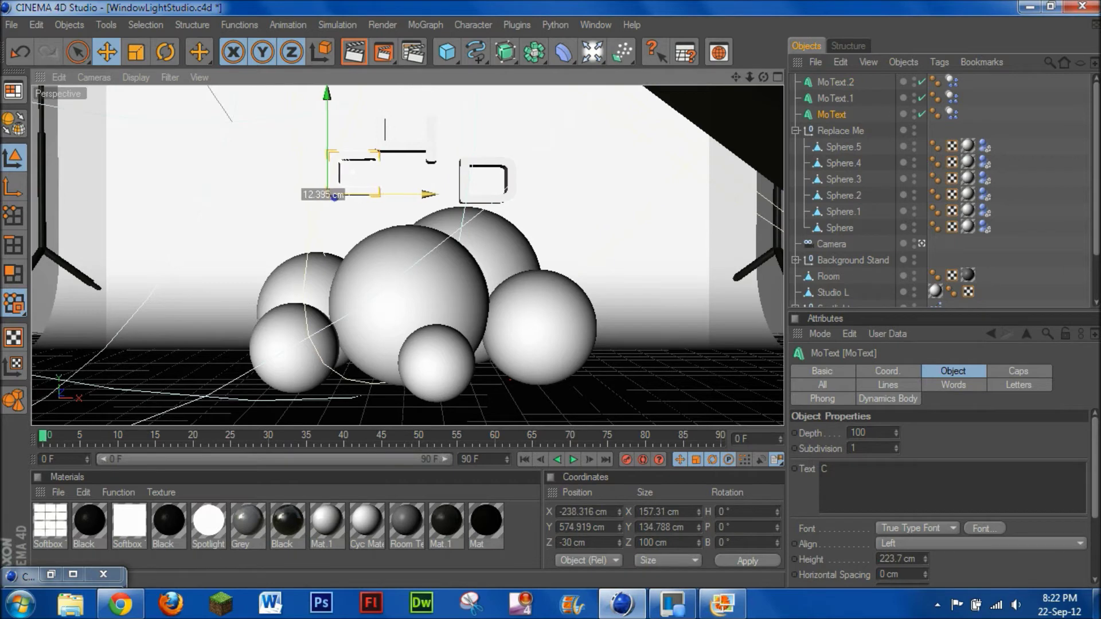
click(481, 200)
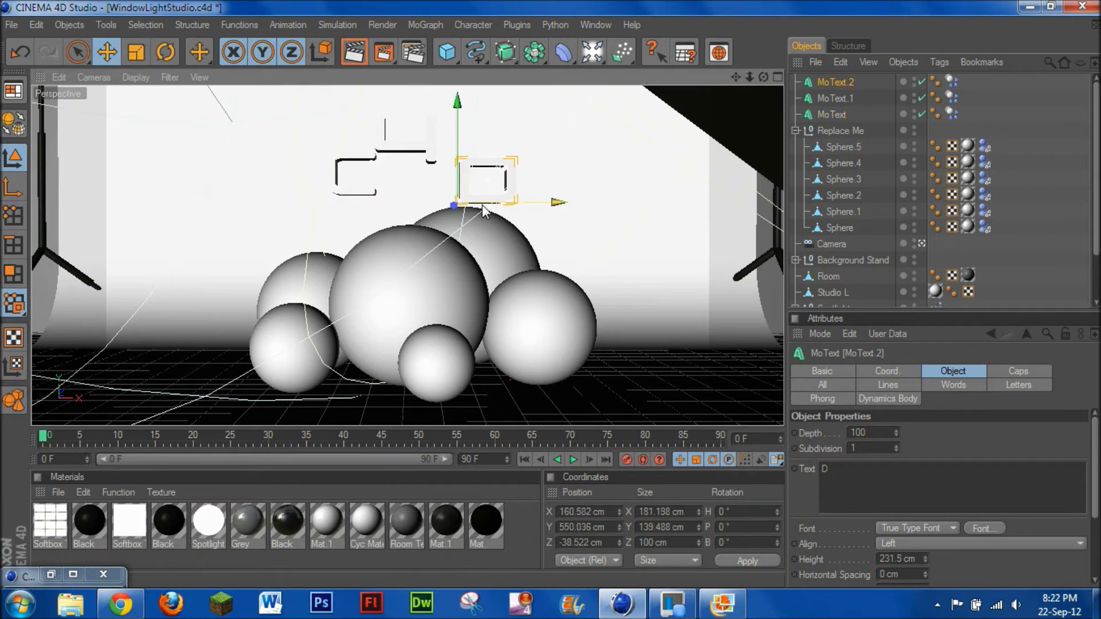
drag(481, 201, 470, 203)
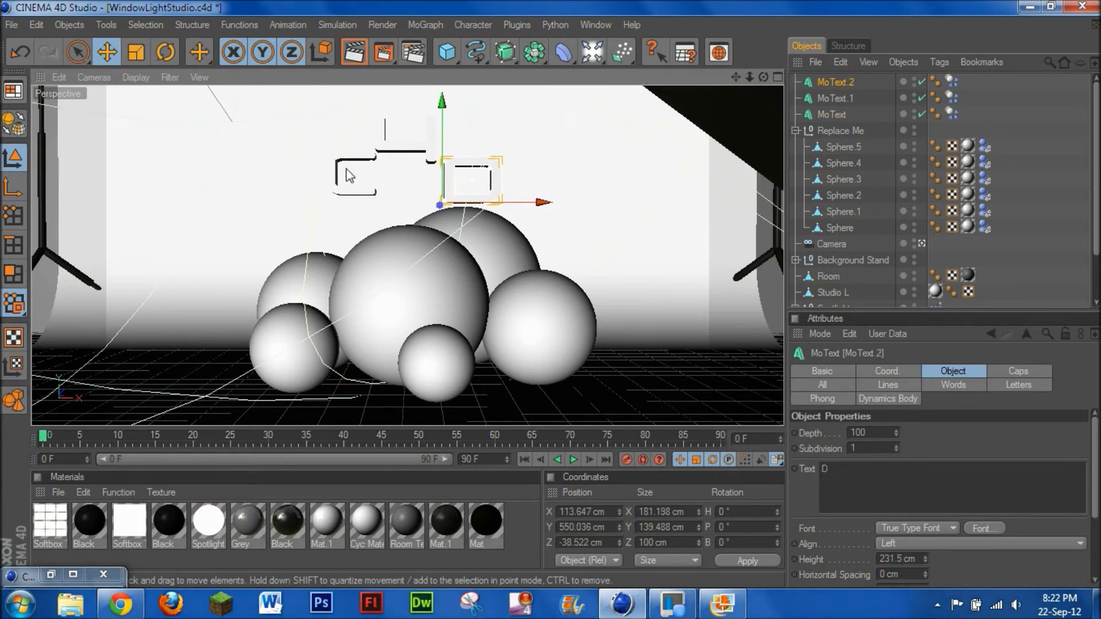
click(346, 177)
drag(342, 195, 334, 195)
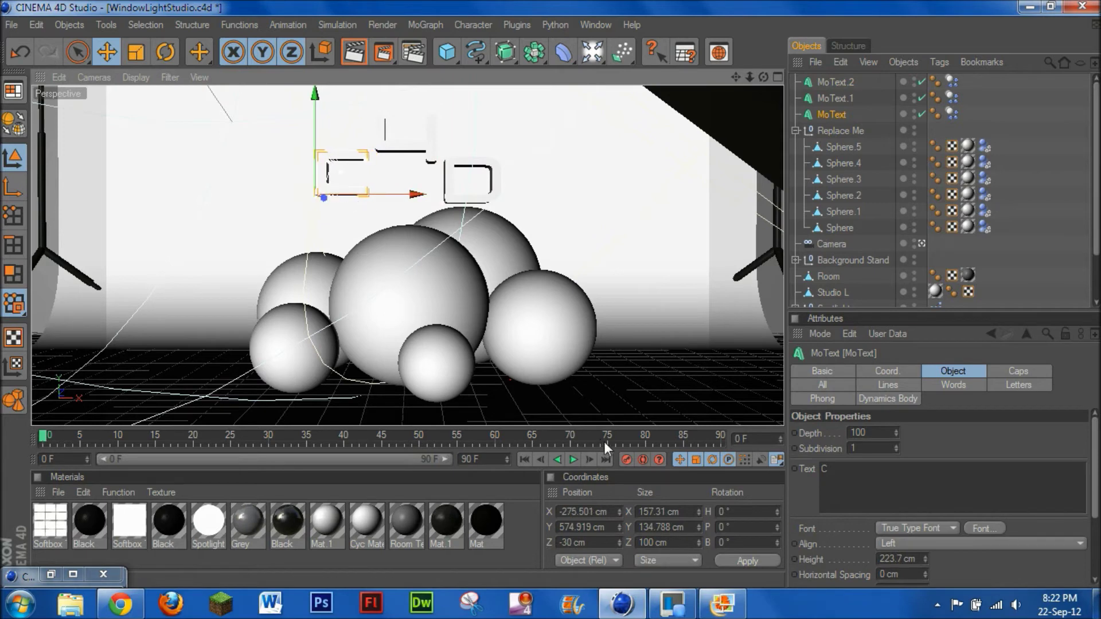
click(573, 459)
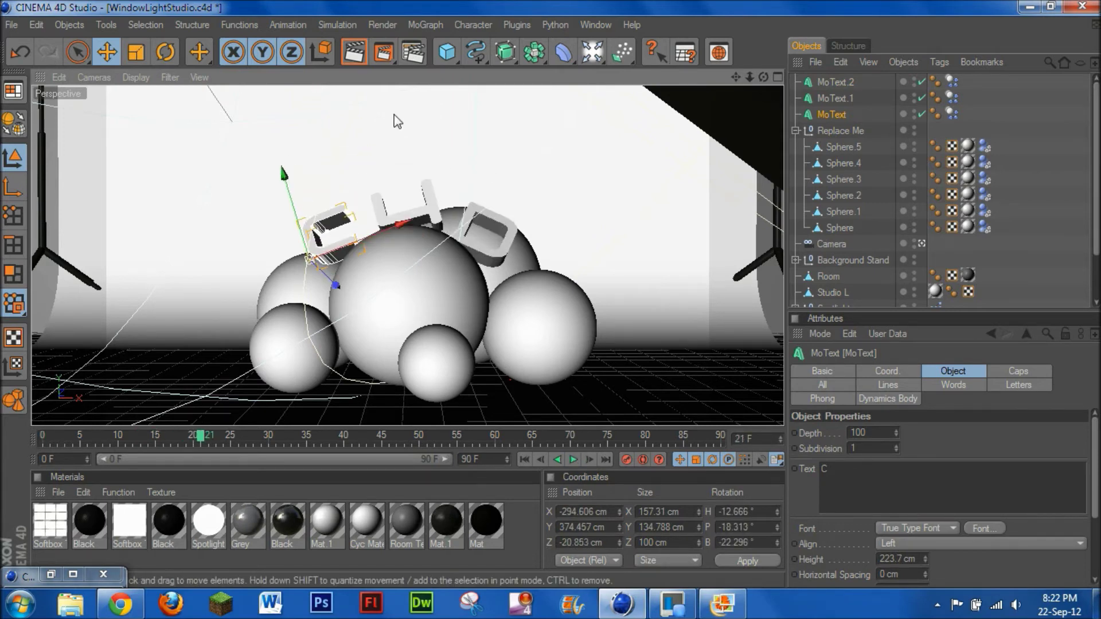
click(351, 62)
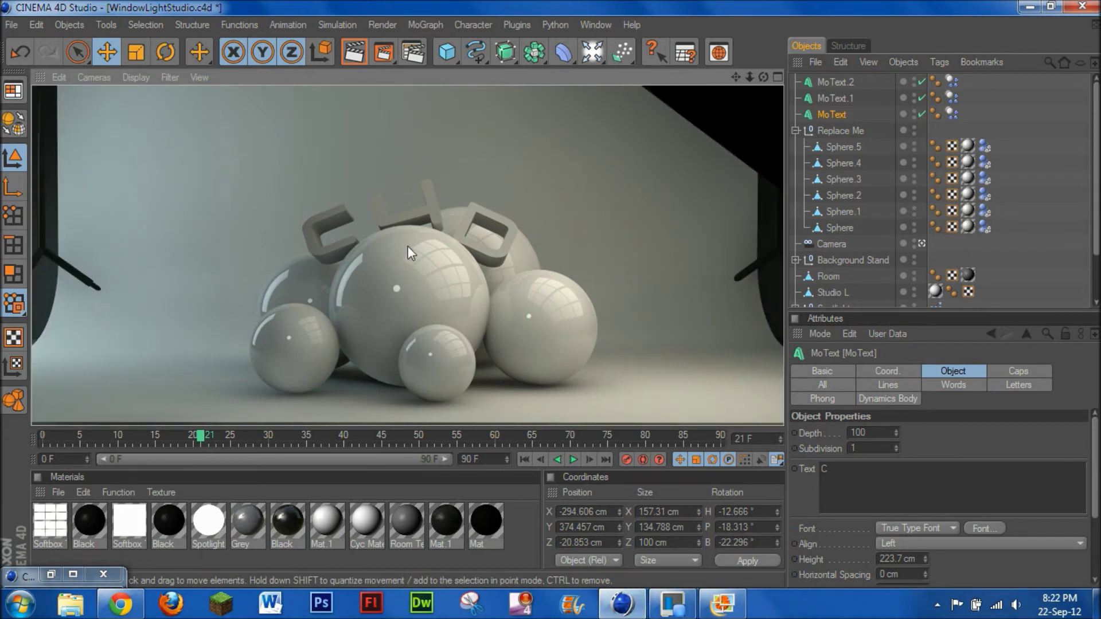
Step: Open Render Settings and review the global illumination, anti-aliasing, multi-pass and save pages
click(408, 52)
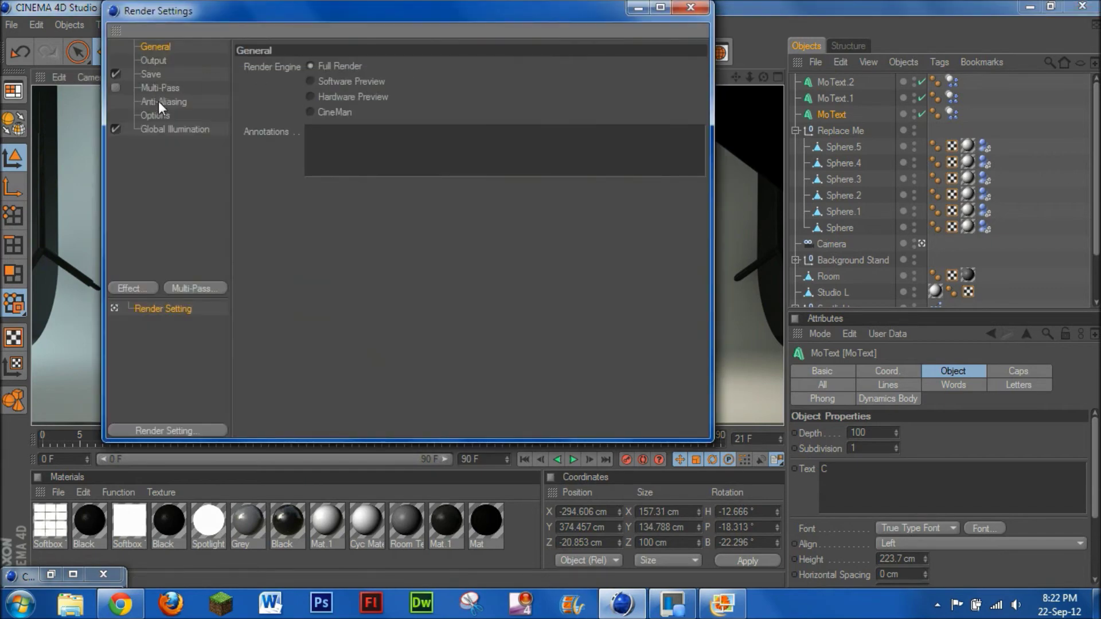
click(164, 117)
click(169, 129)
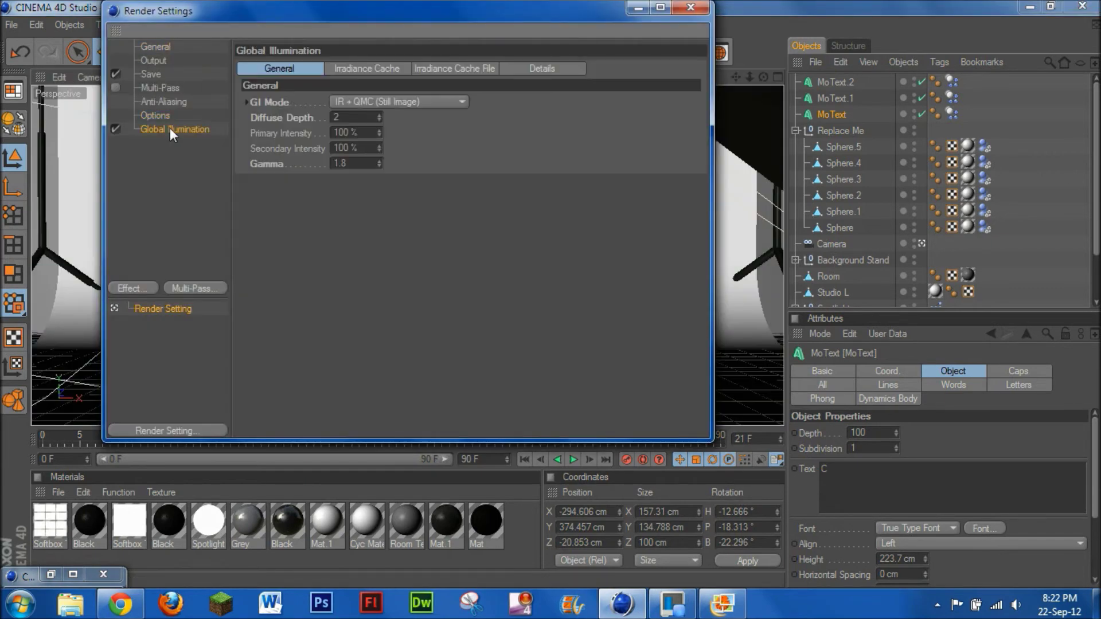
click(349, 68)
click(302, 66)
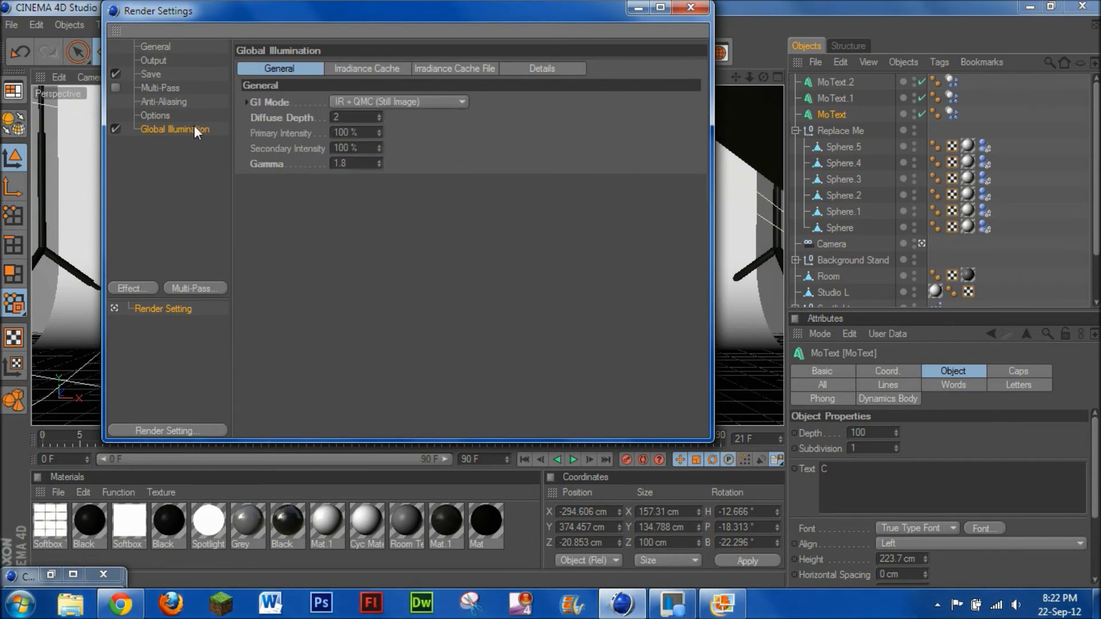
click(150, 115)
click(153, 105)
click(154, 88)
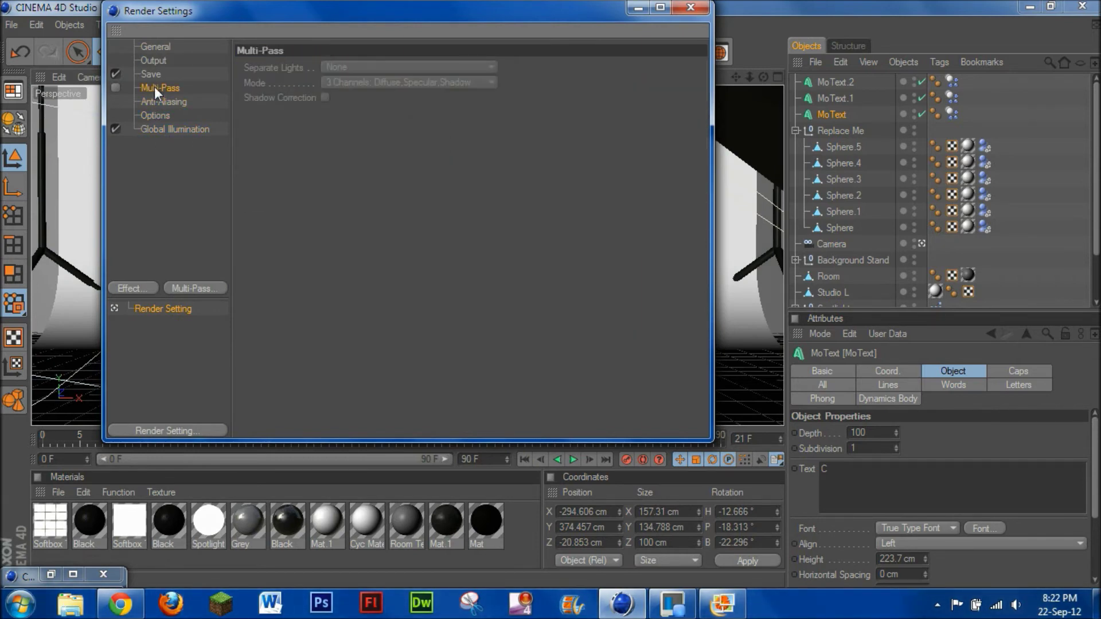
click(155, 77)
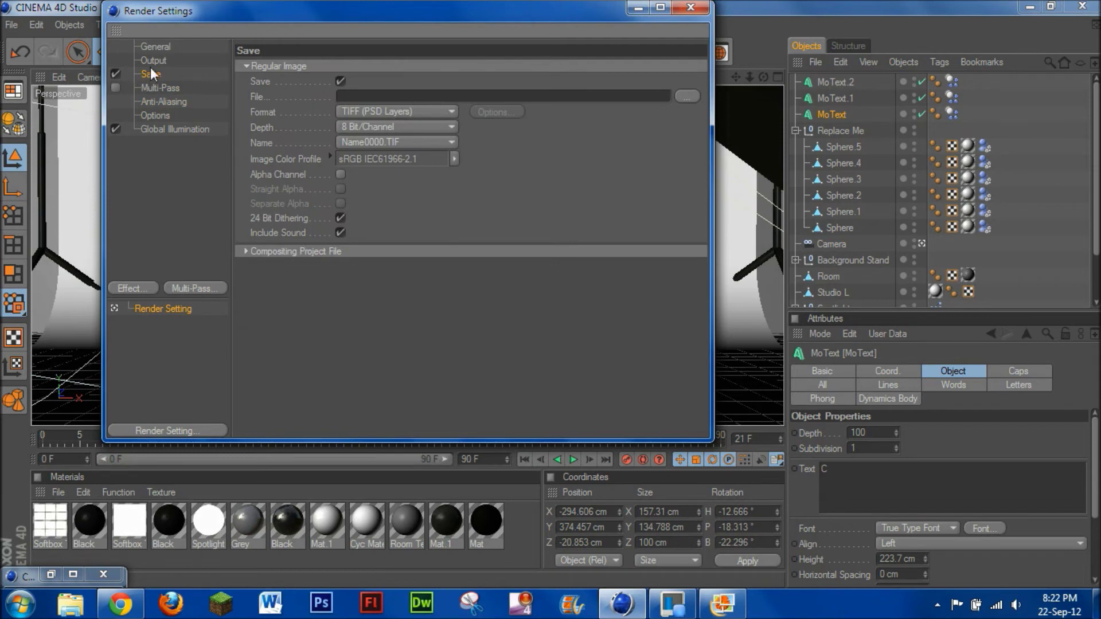
Step: Apply the HDTV 1080 29.97 output preset at 1920×1080 and set the resolution to 10000 DPI
click(154, 62)
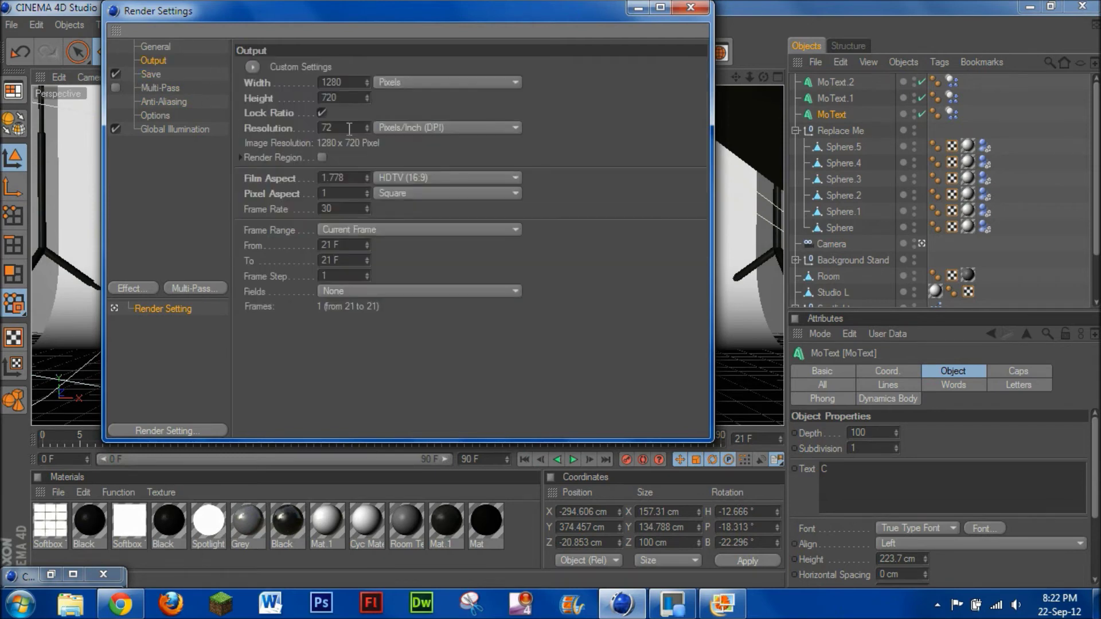
click(264, 66)
mouse_move(281, 115)
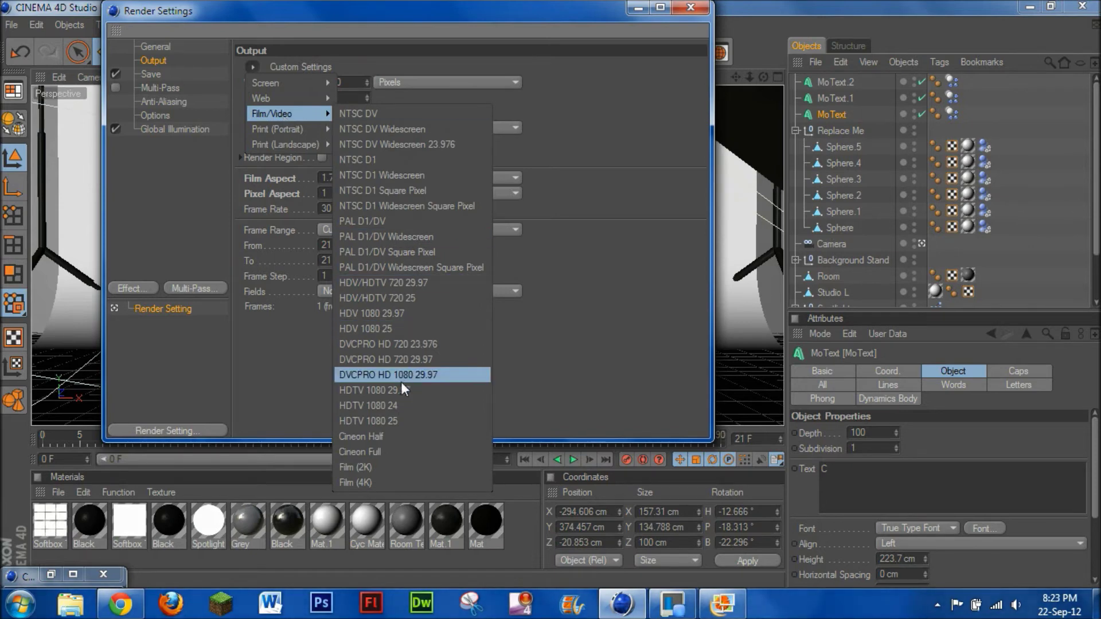
click(376, 396)
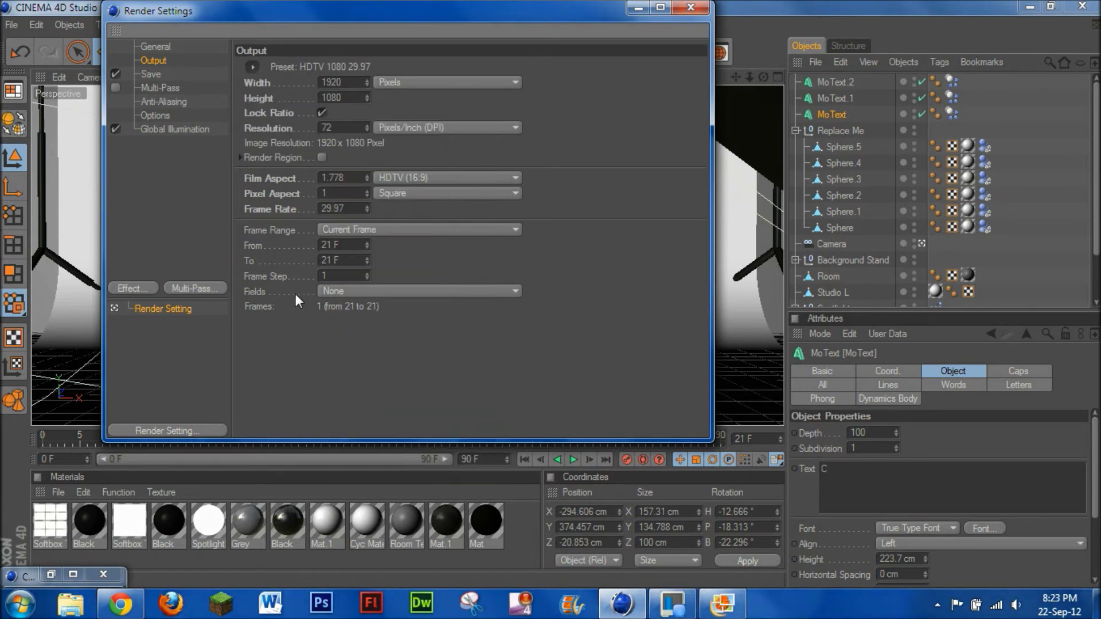
double_click(342, 127)
text(10000)
click(151, 75)
Step: Browse to the HD-LBU3 (G:) drive and set the render file name to C4d
click(684, 95)
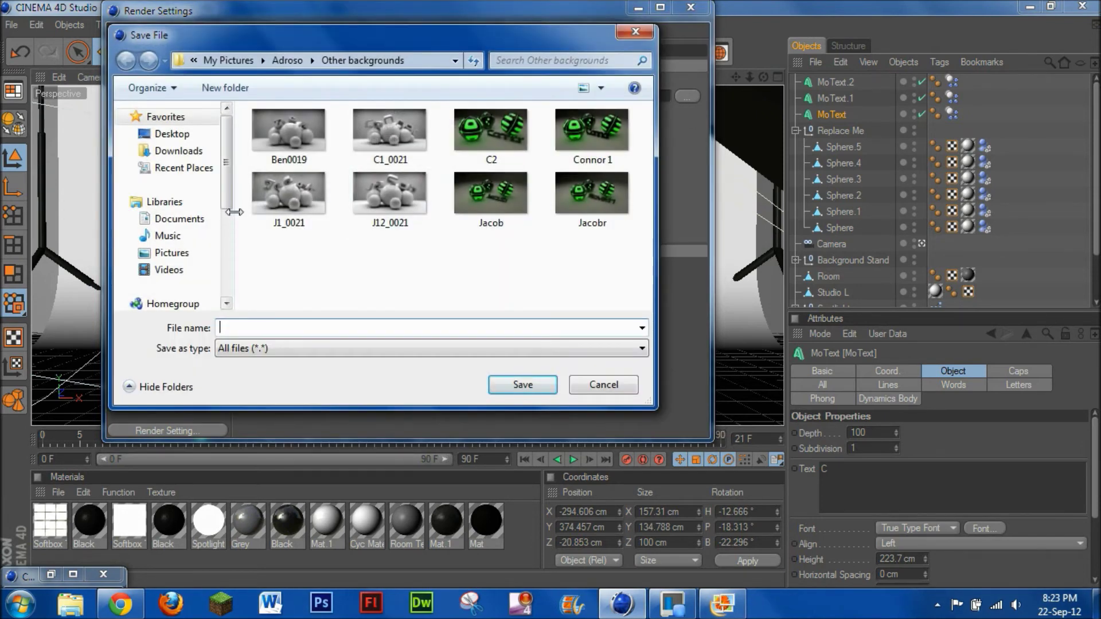
scroll(163, 255, down, 5)
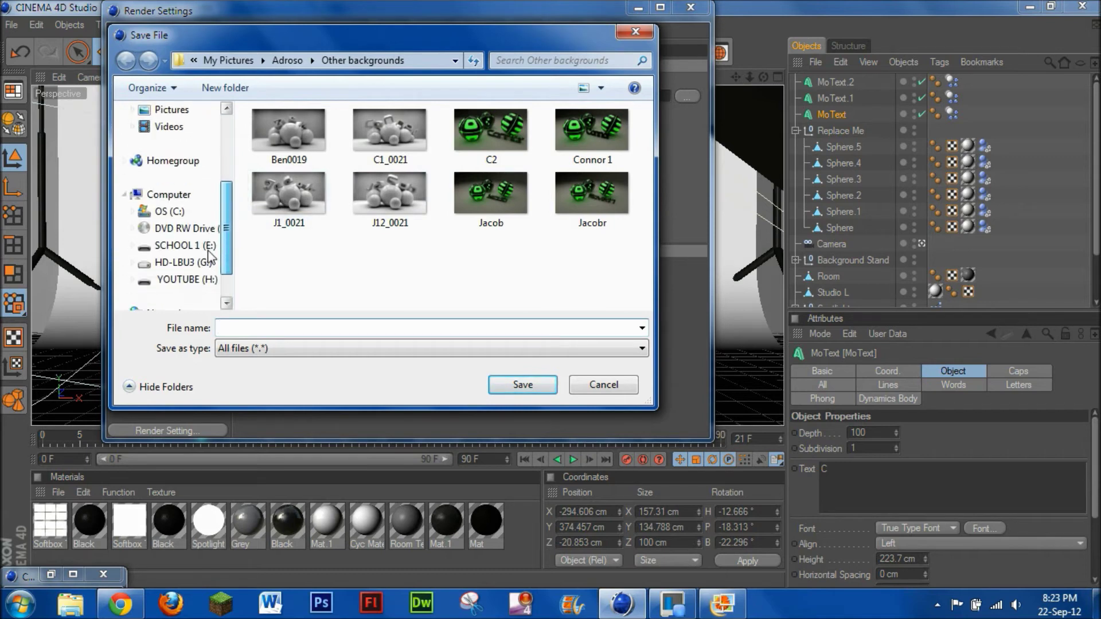
click(171, 246)
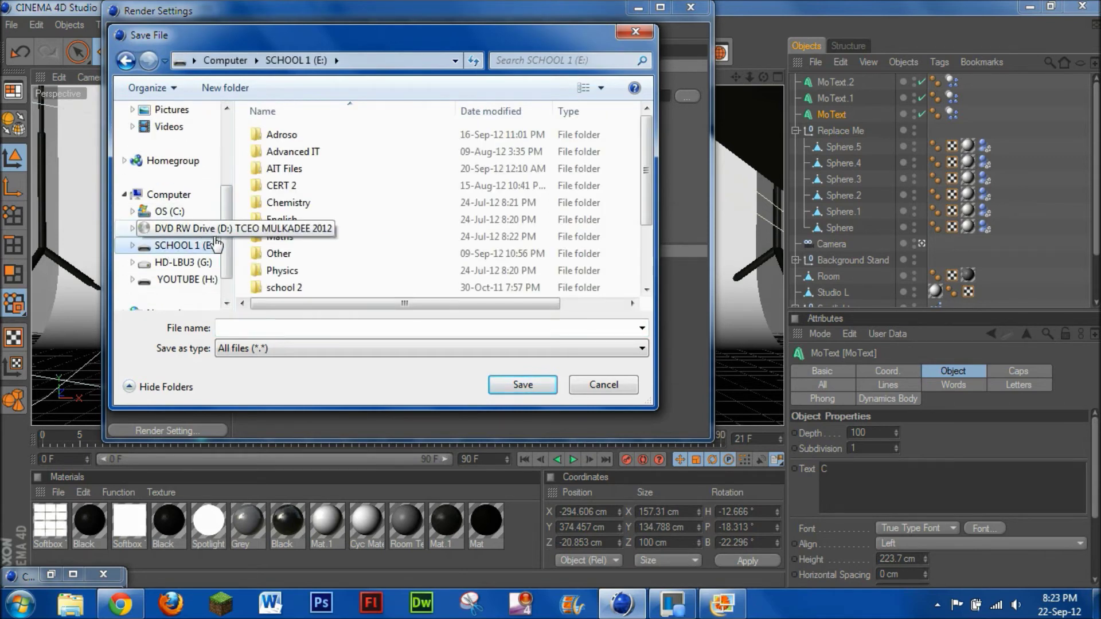
click(189, 228)
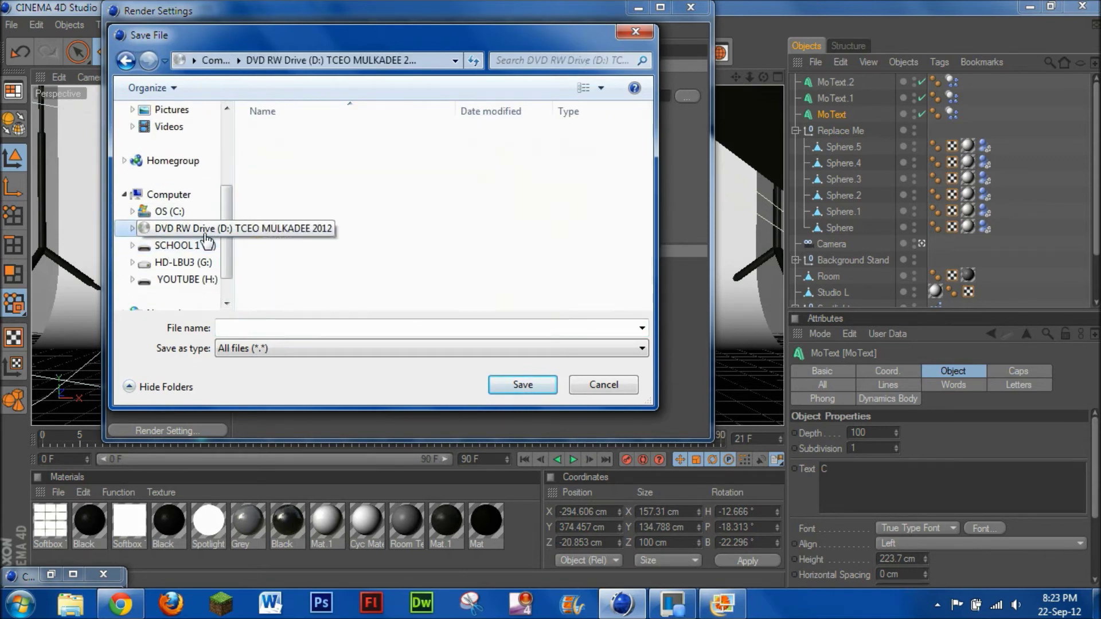
click(183, 211)
click(178, 246)
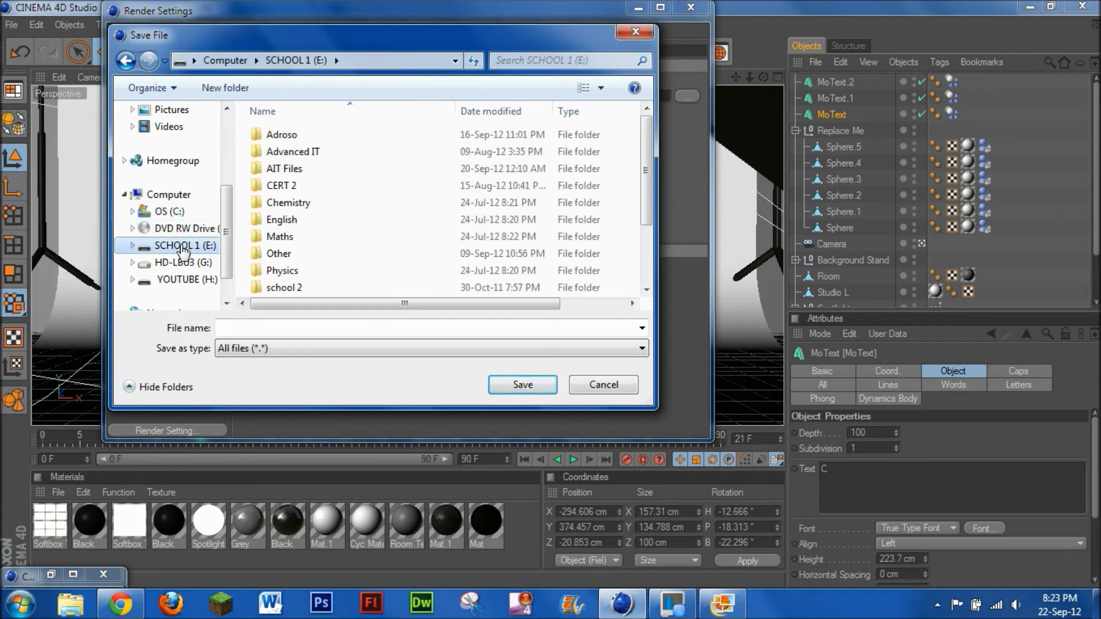
click(190, 263)
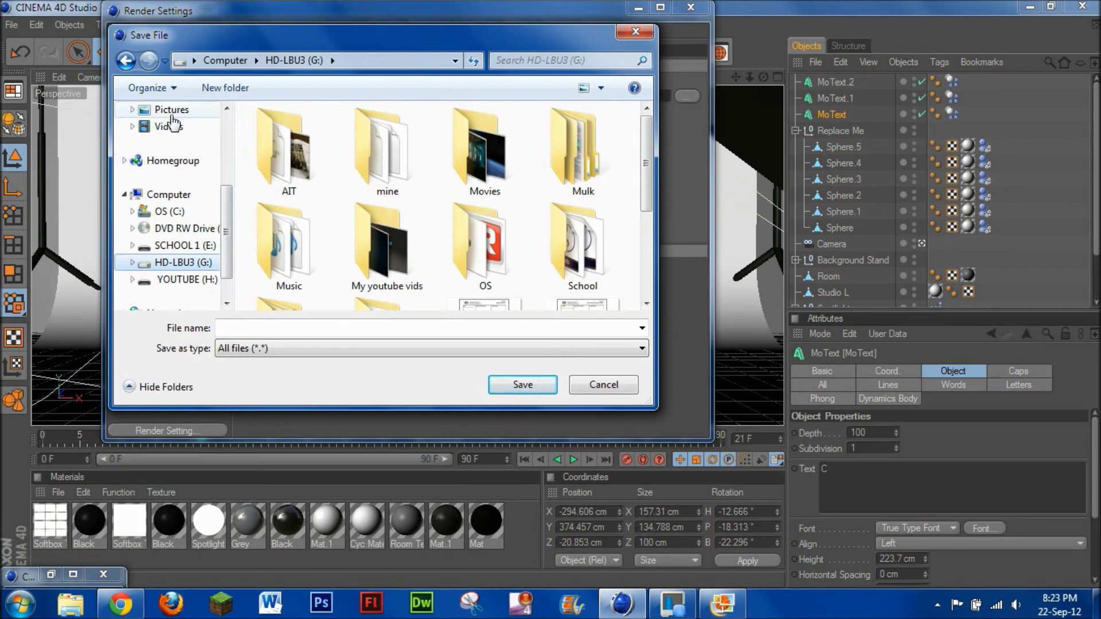
click(394, 326)
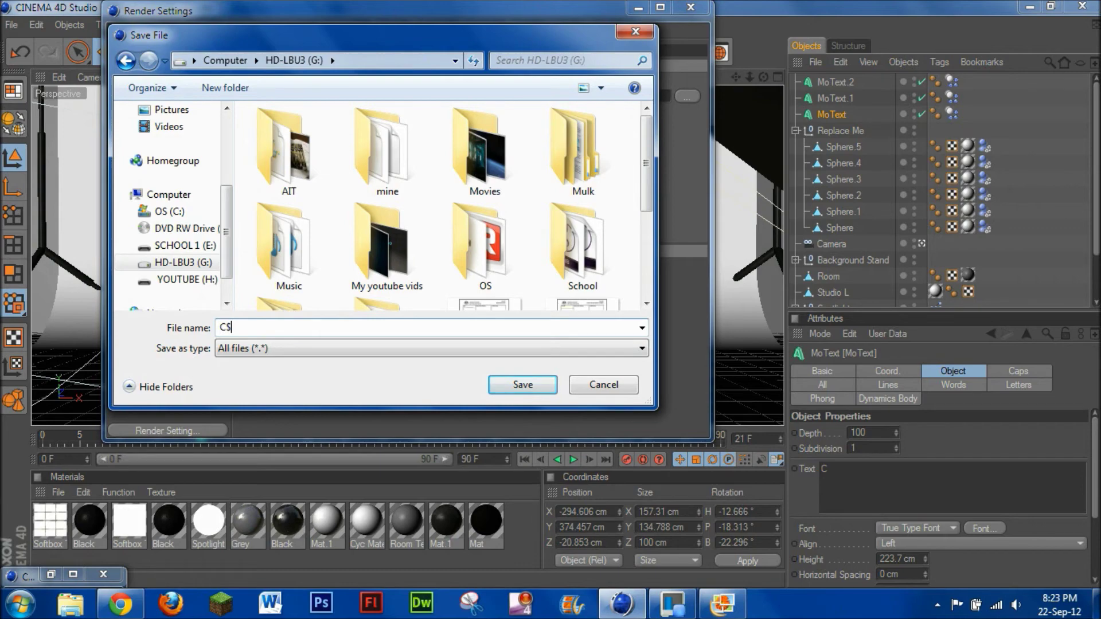
text(C4d)
click(522, 384)
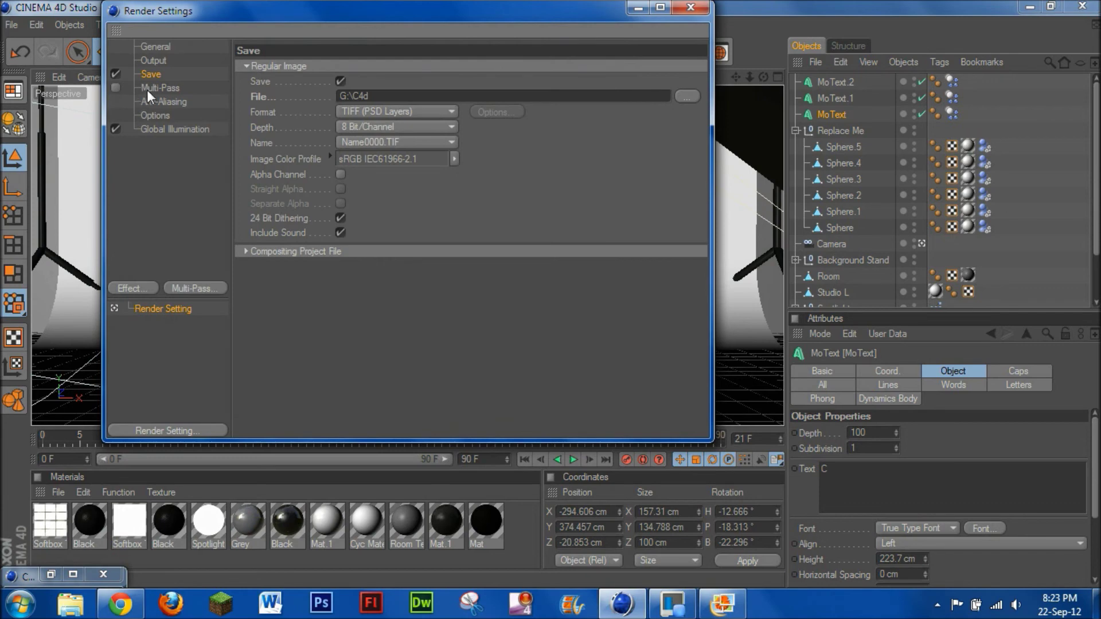
Step: Review the multi-pass, anti-aliasing, options and global illumination pages, then close Render Settings
click(152, 89)
click(160, 103)
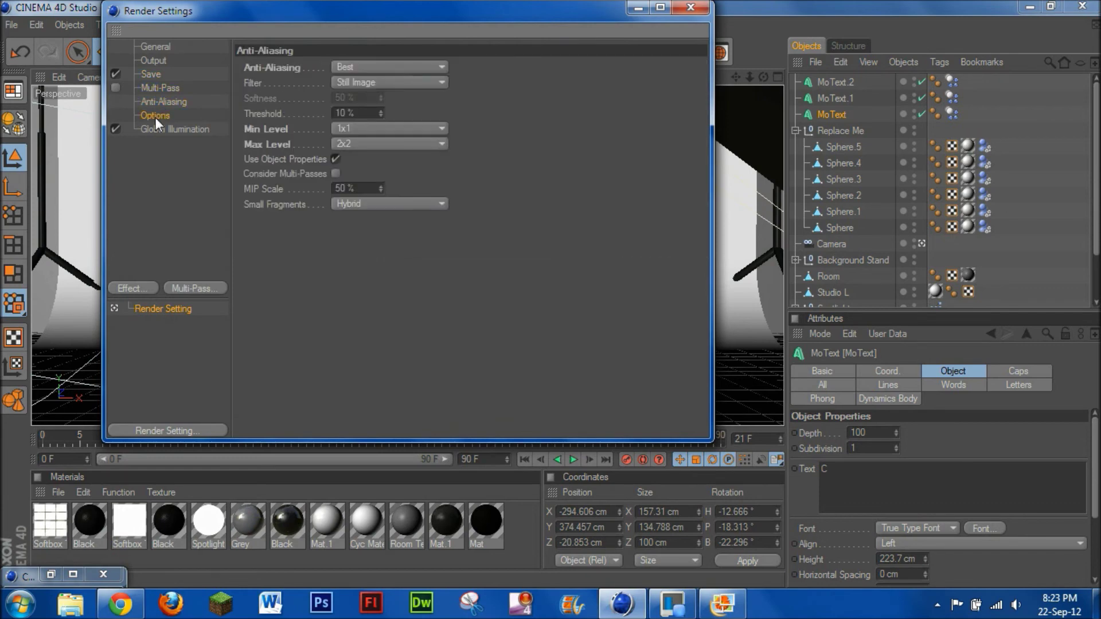
click(155, 116)
click(157, 132)
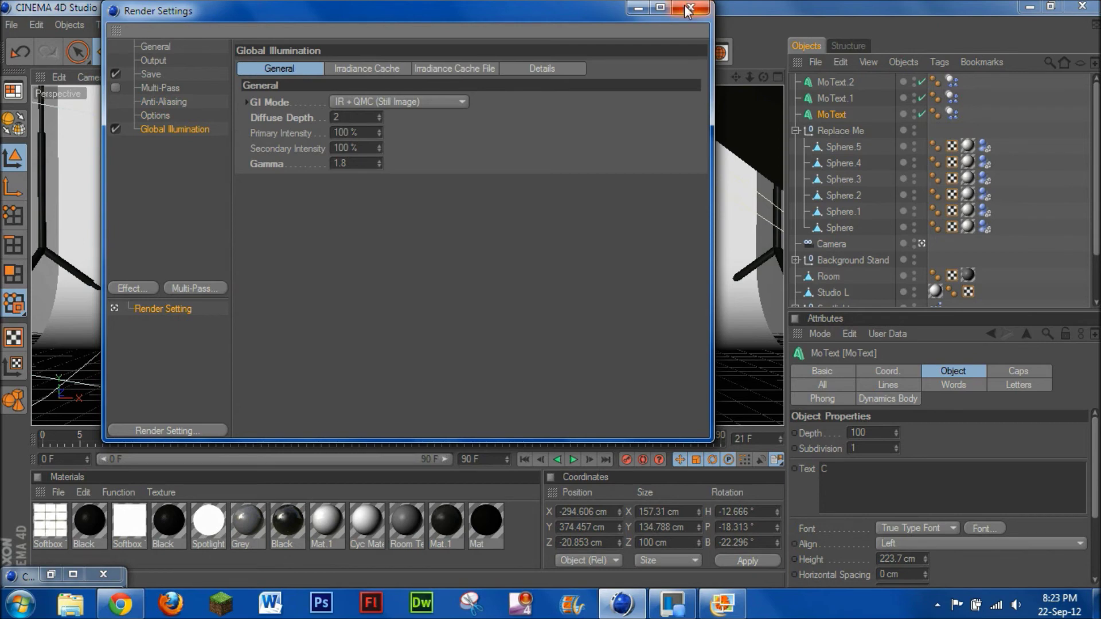
click(448, 67)
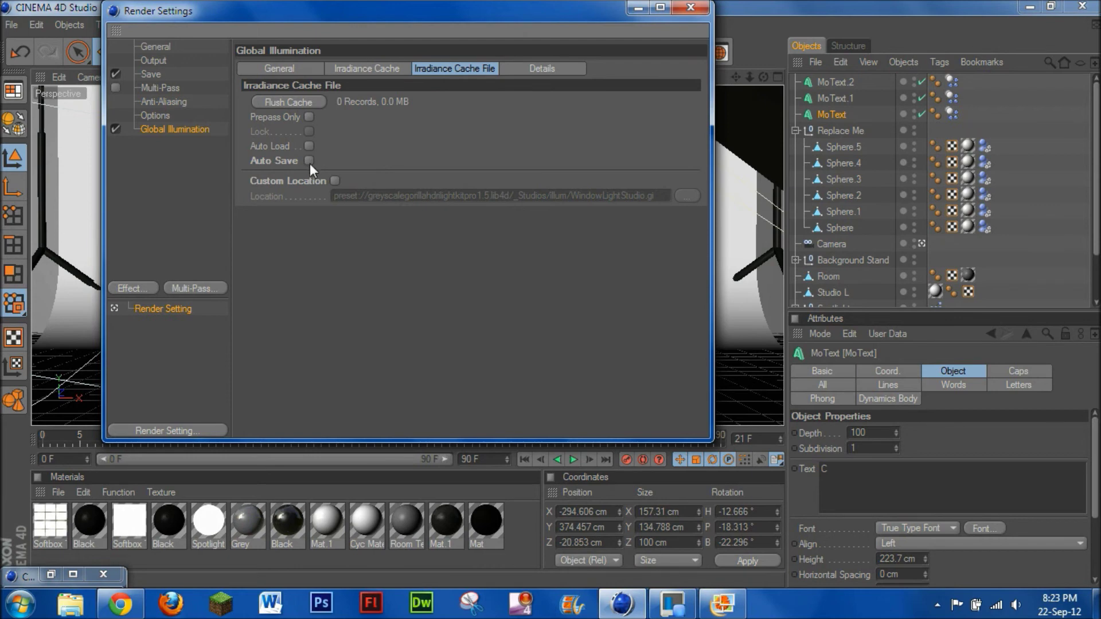
click(692, 7)
Step: Render the 1920×1080 still C4d0021.tif to the Picture Viewer, then close it and show the desktop
click(387, 48)
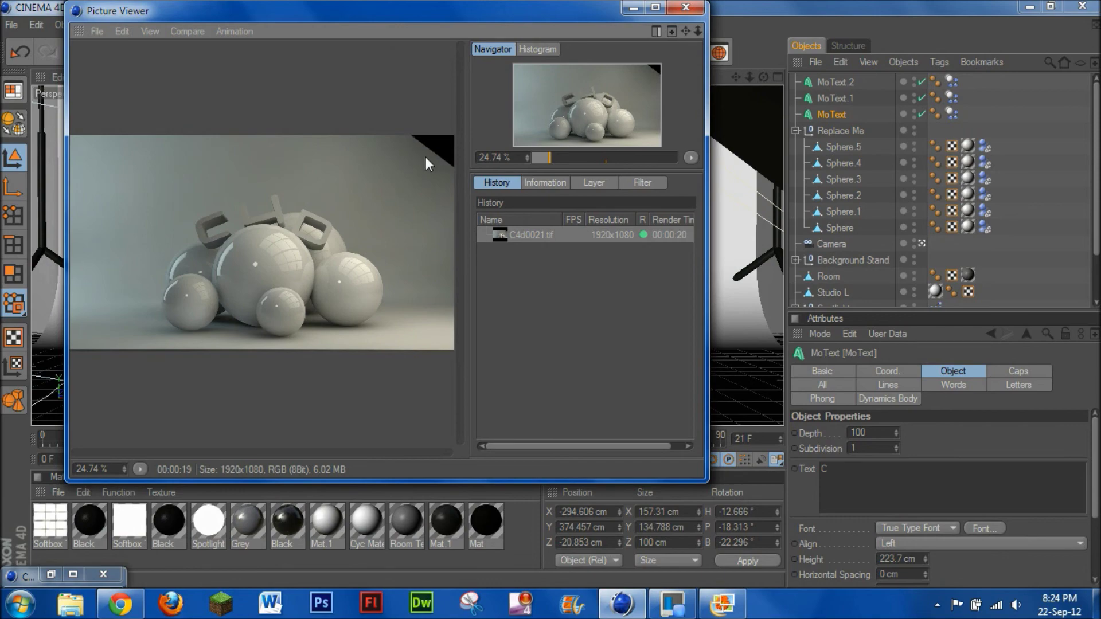
click(686, 7)
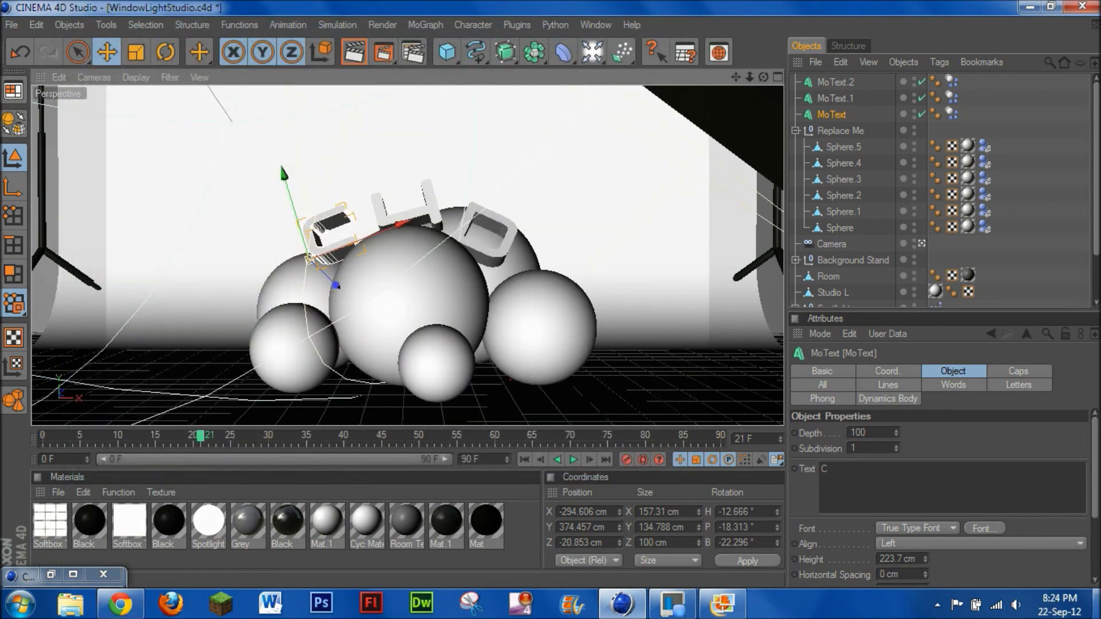
key(super+d)
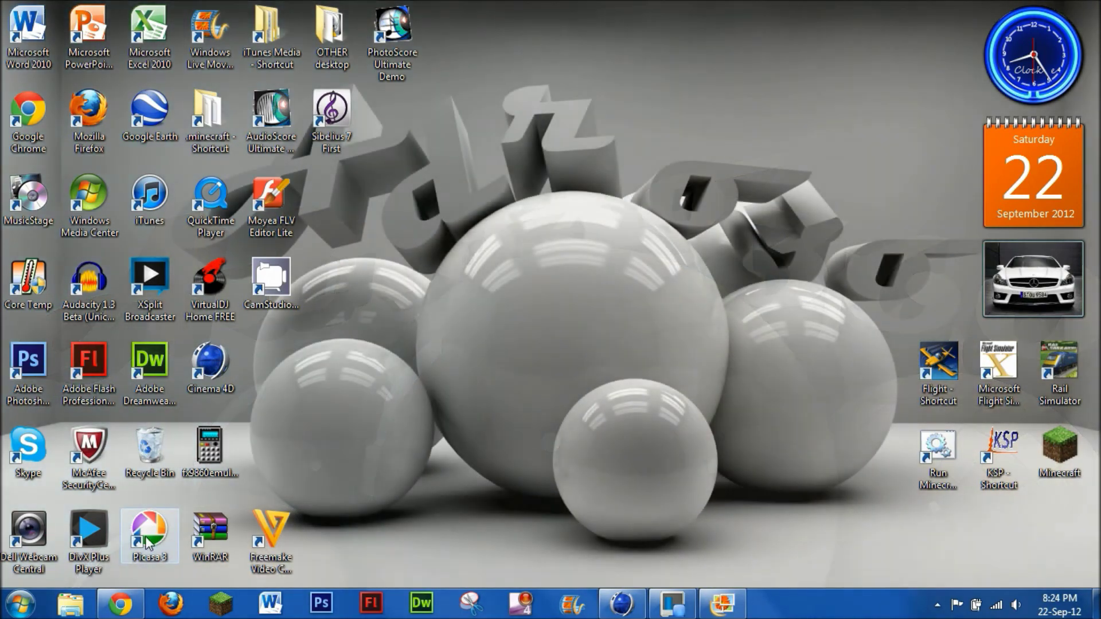
Step: Launch Picasa 3 with C4d0021.tif and apply the one-click lighting fix from the Tuning controls
double_click(148, 542)
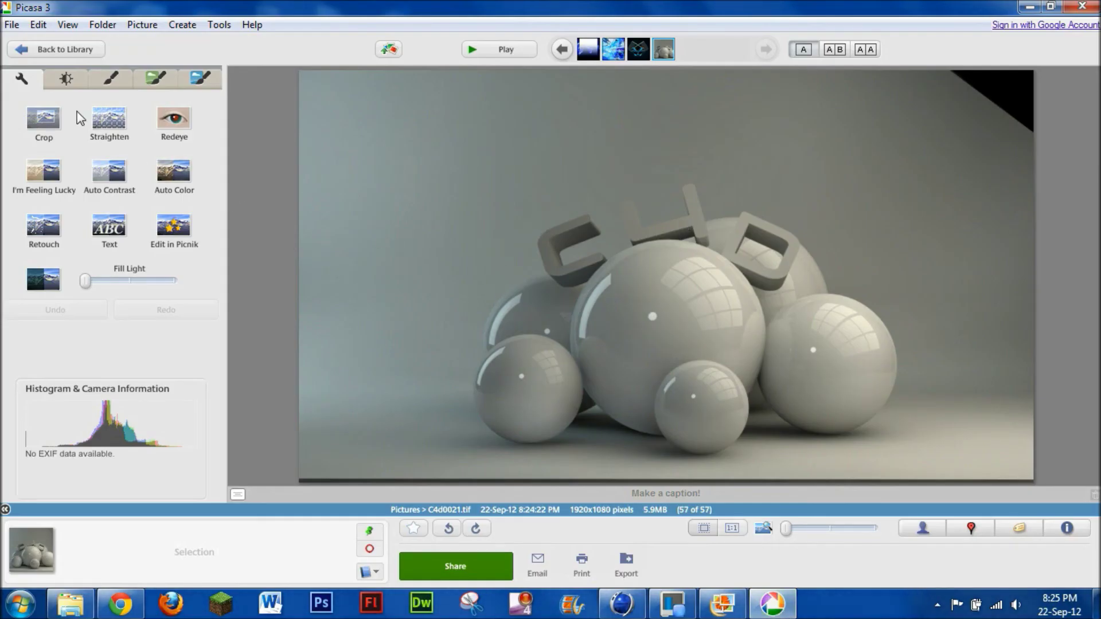
click(67, 79)
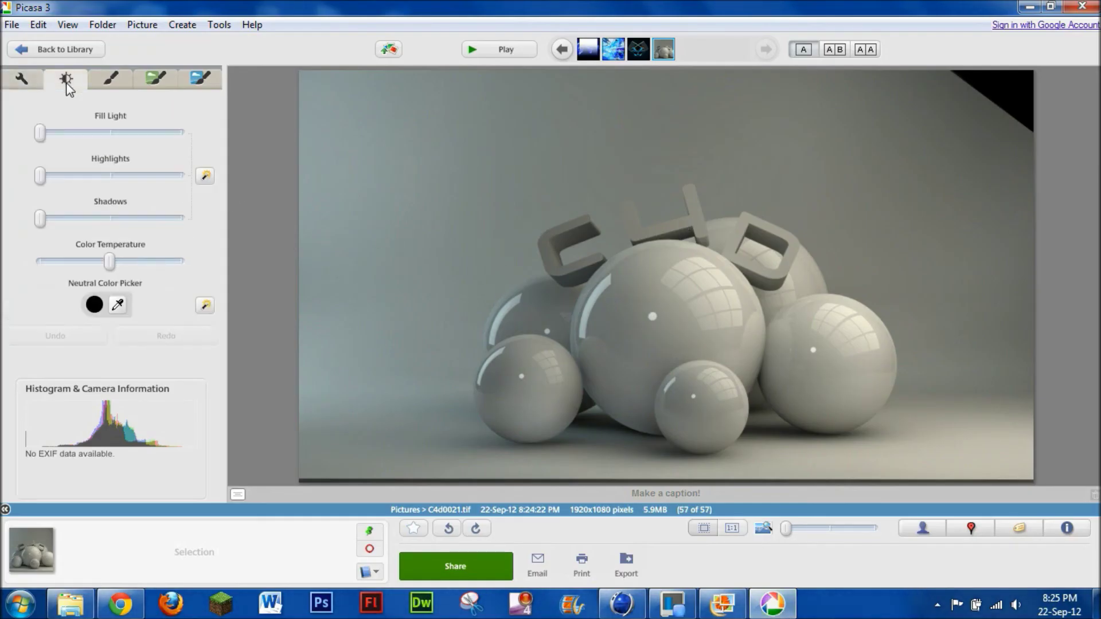
click(206, 176)
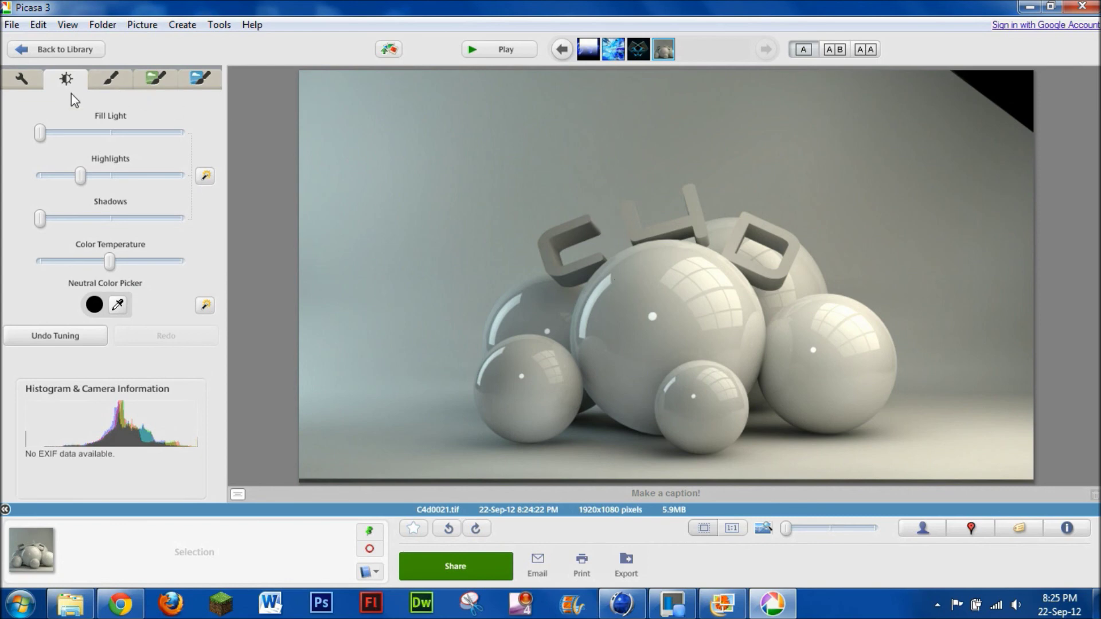
click(22, 79)
Step: Crop C4d0021.tif at 16:9 HDTV around the spheres, cutting the dark corner, to 1706×961 pixels
click(34, 117)
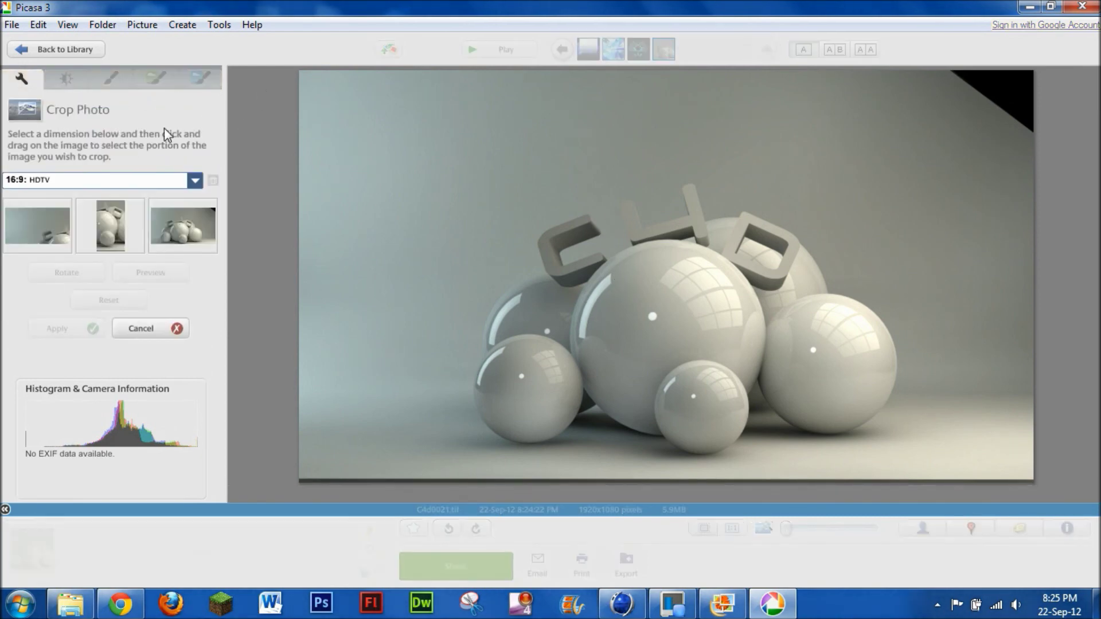
click(47, 234)
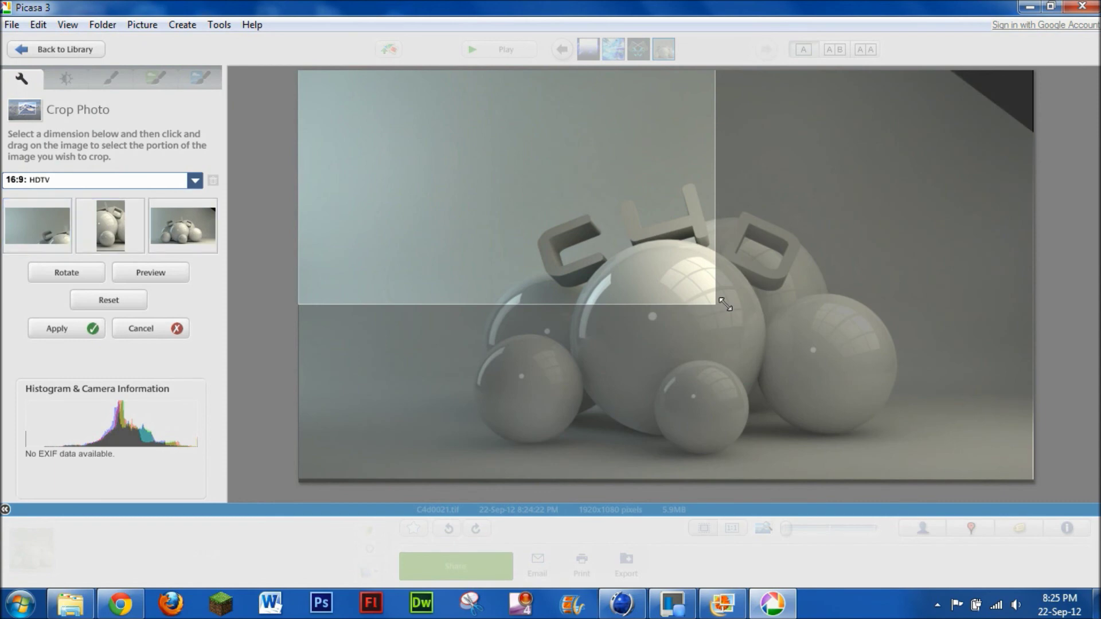
drag(715, 304, 1024, 479)
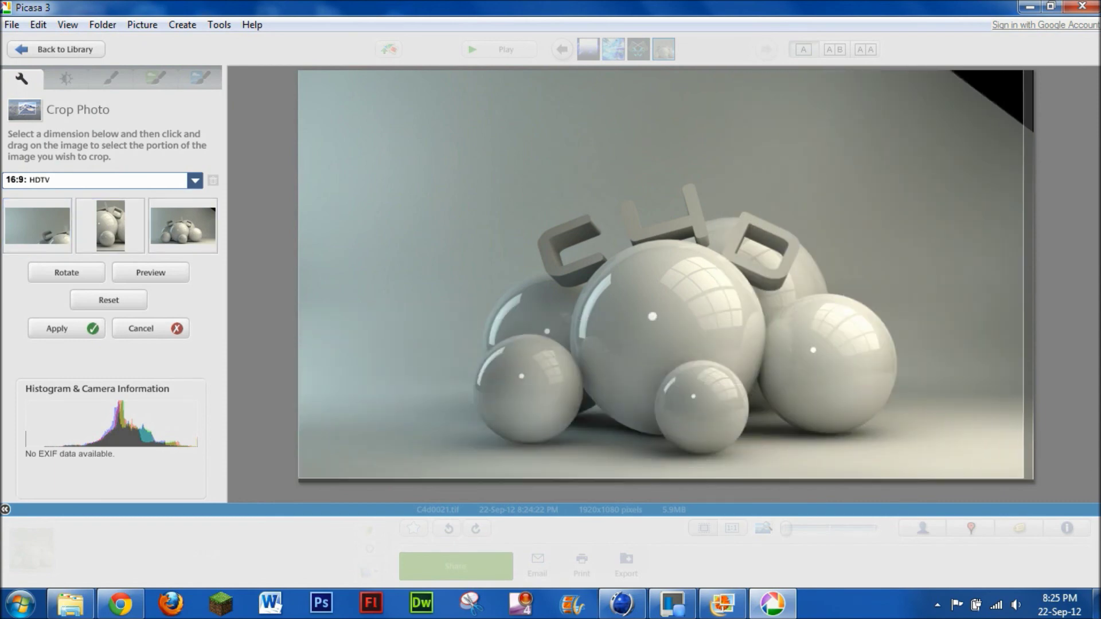
drag(889, 290, 918, 332)
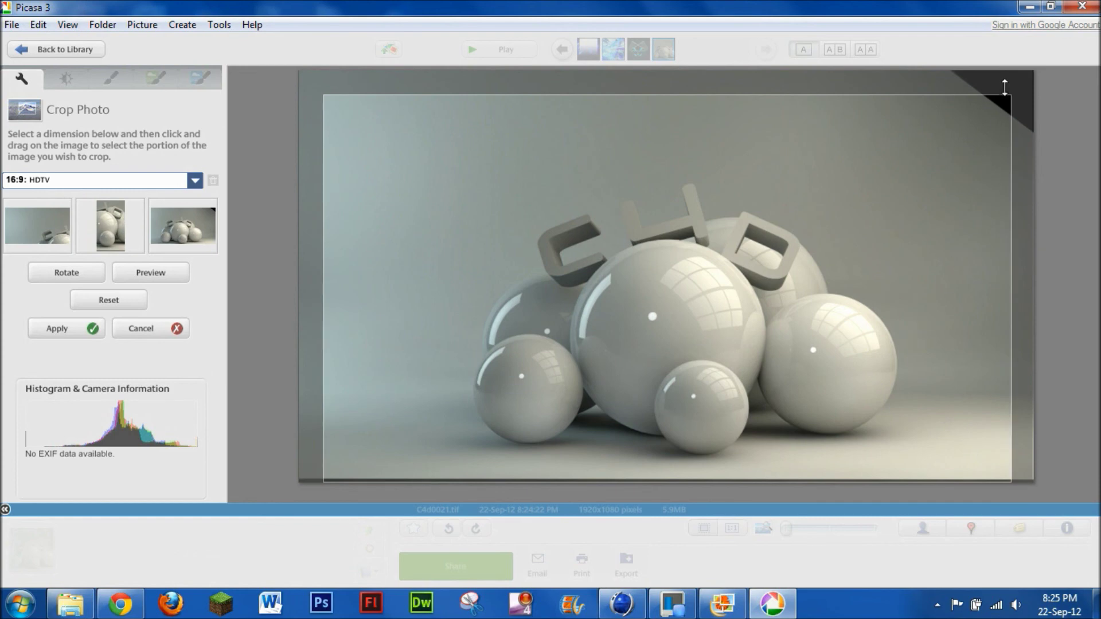
drag(1005, 87, 1009, 116)
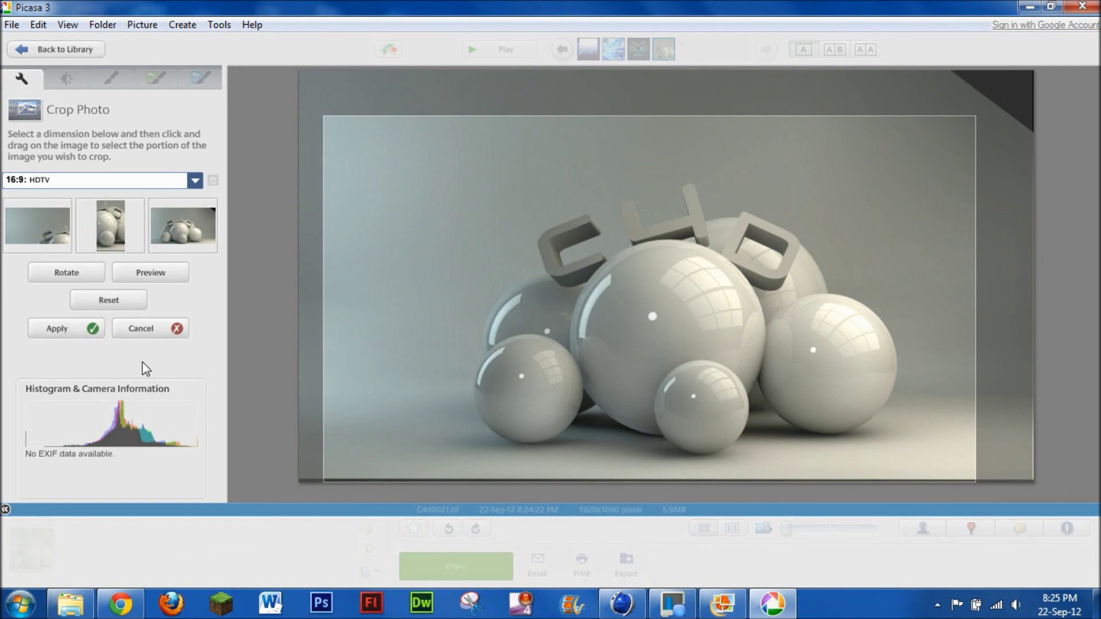
click(91, 336)
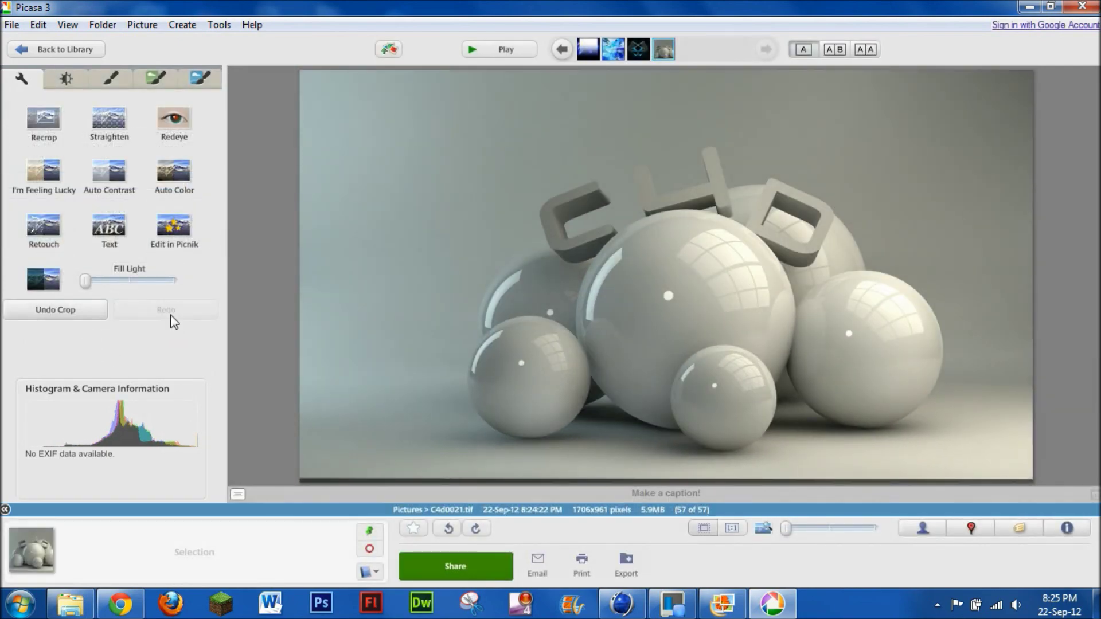
scroll(712, 250, up, 1)
scroll(689, 256, down, 1)
scroll(689, 256, up, 2)
scroll(688, 253, down, 2)
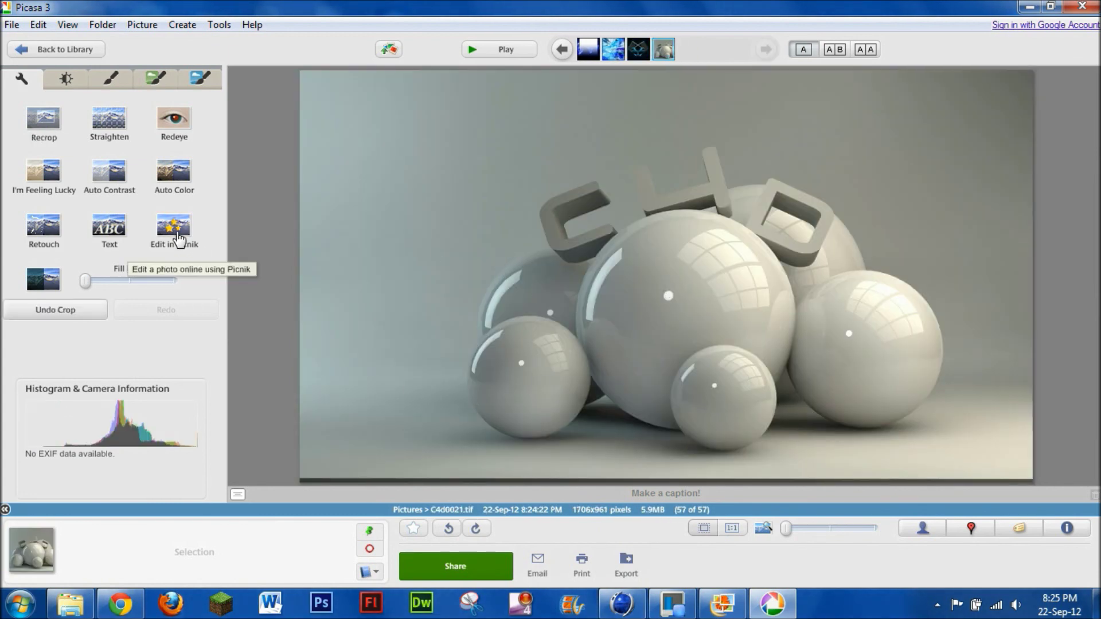
scroll(467, 227, up, 2)
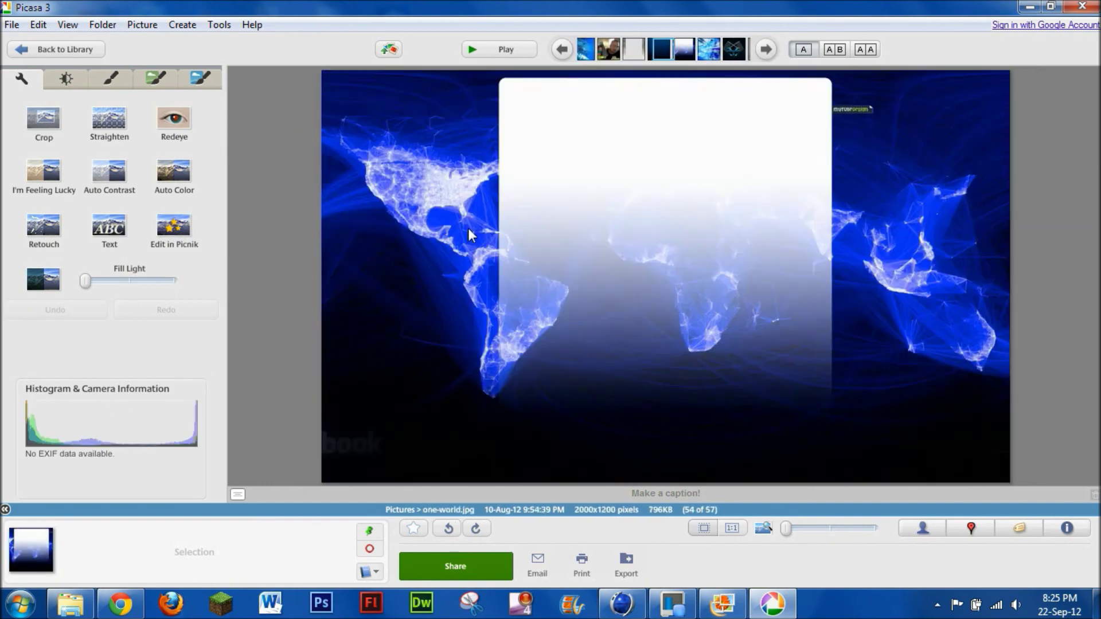
scroll(468, 228, down, 2)
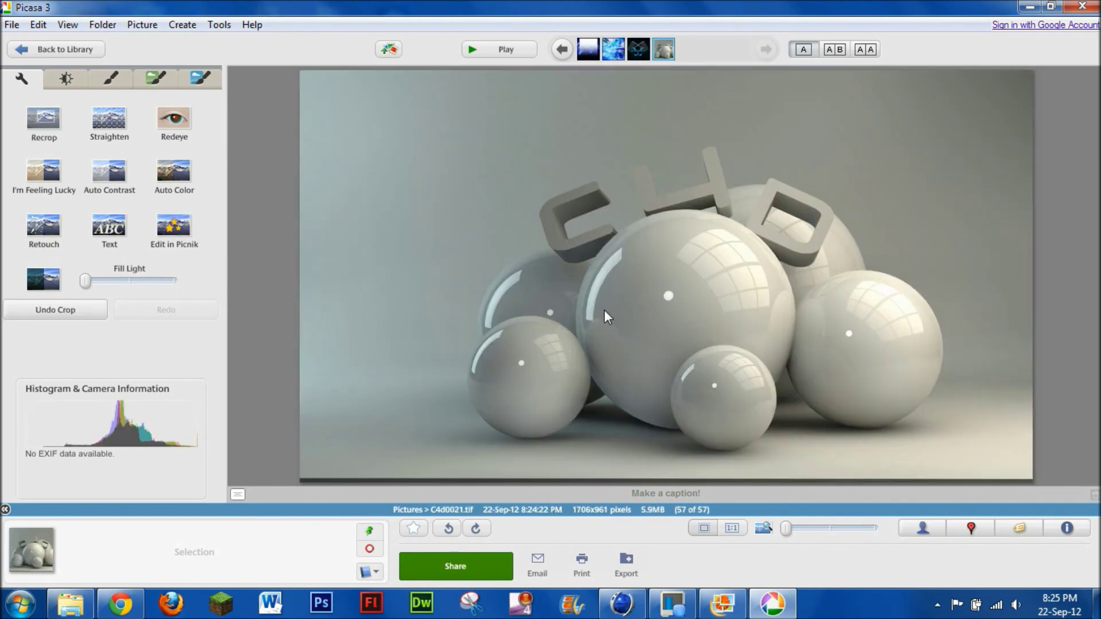